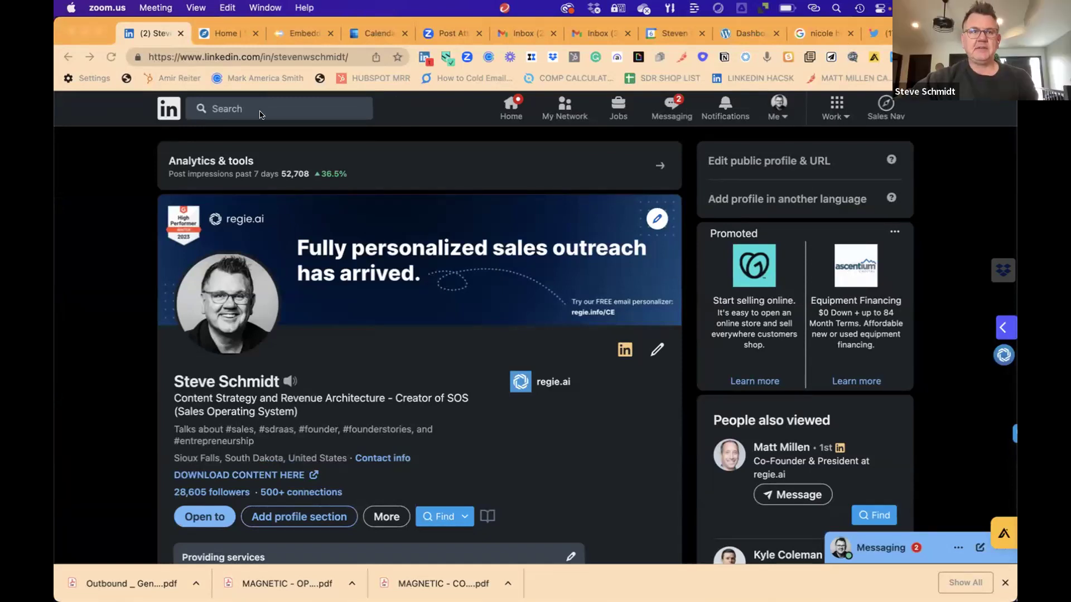
# Step: Glance at the Sales Navigator home page, then return to the LinkedIn profile page
pyautogui.click(219, 31)
pyautogui.click(220, 29)
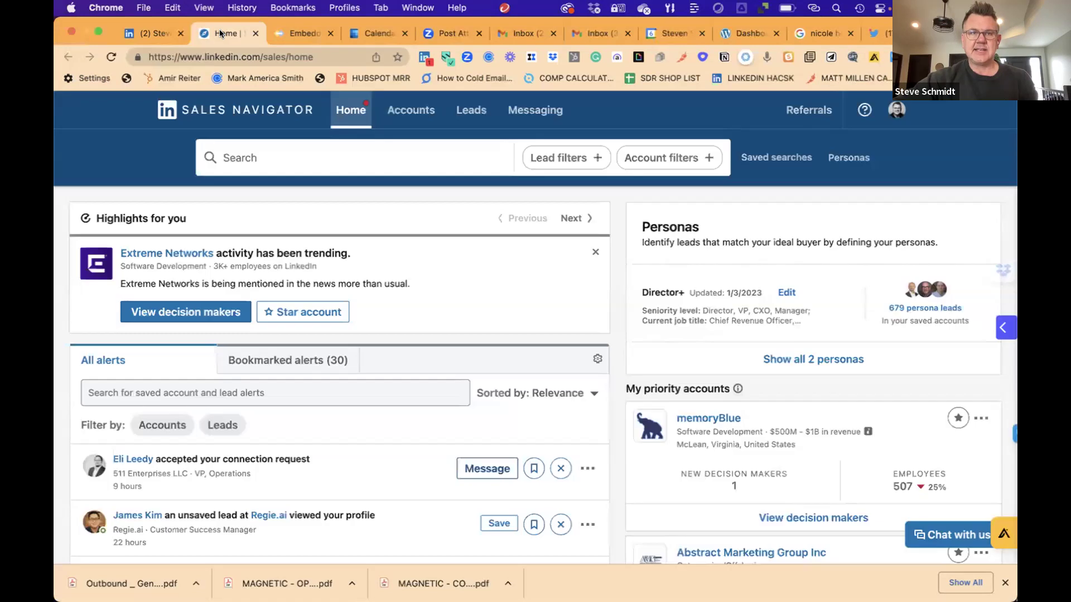
pyautogui.click(159, 34)
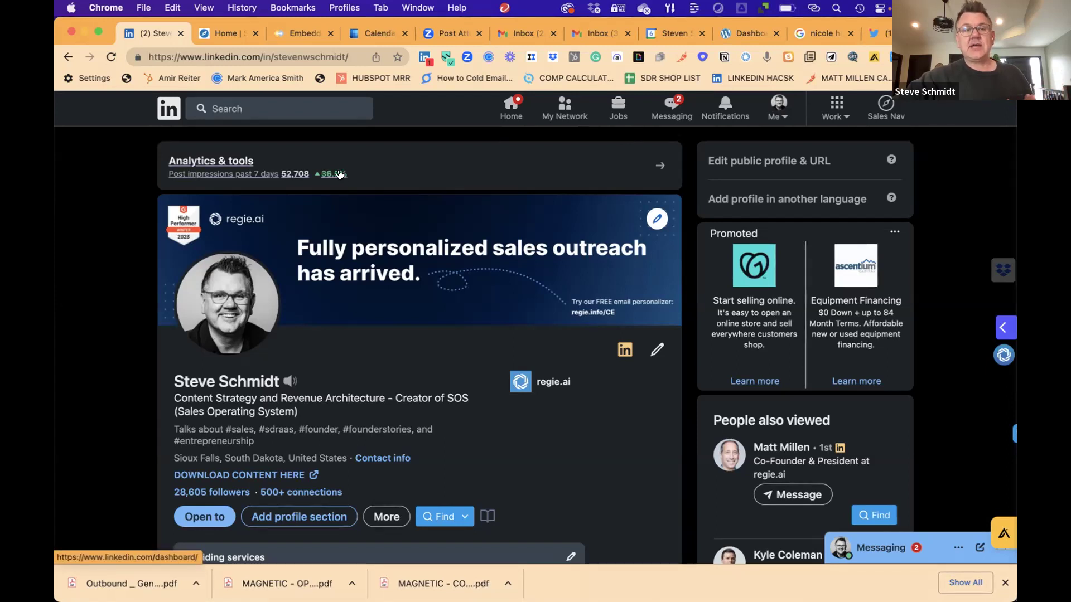
# Step: Open the Post impressions analytics and set the date range to Past 365 days
pyautogui.click(243, 170)
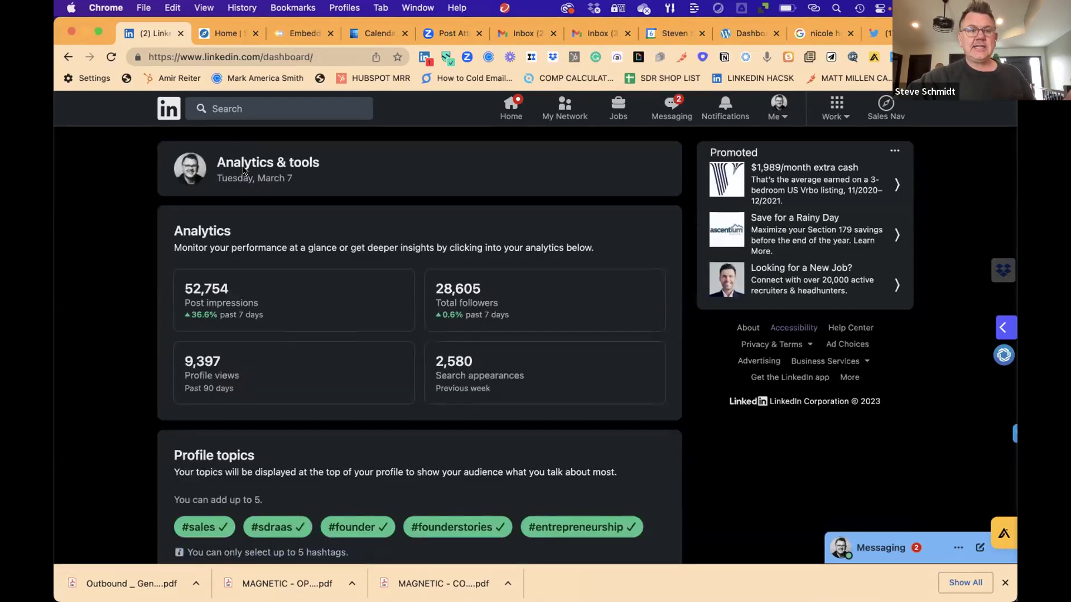
pyautogui.click(232, 308)
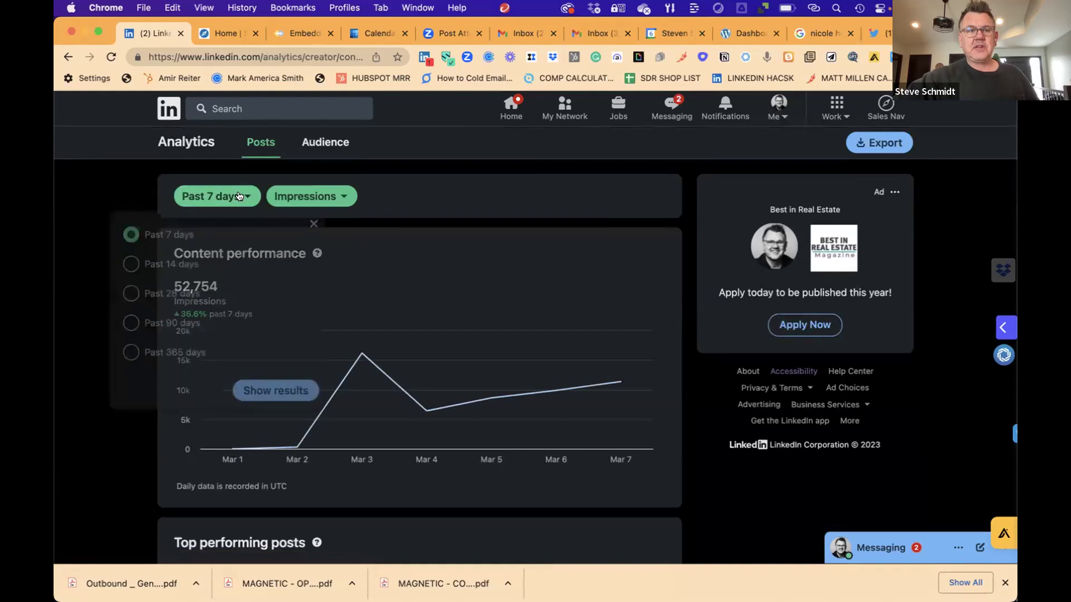
pyautogui.click(129, 351)
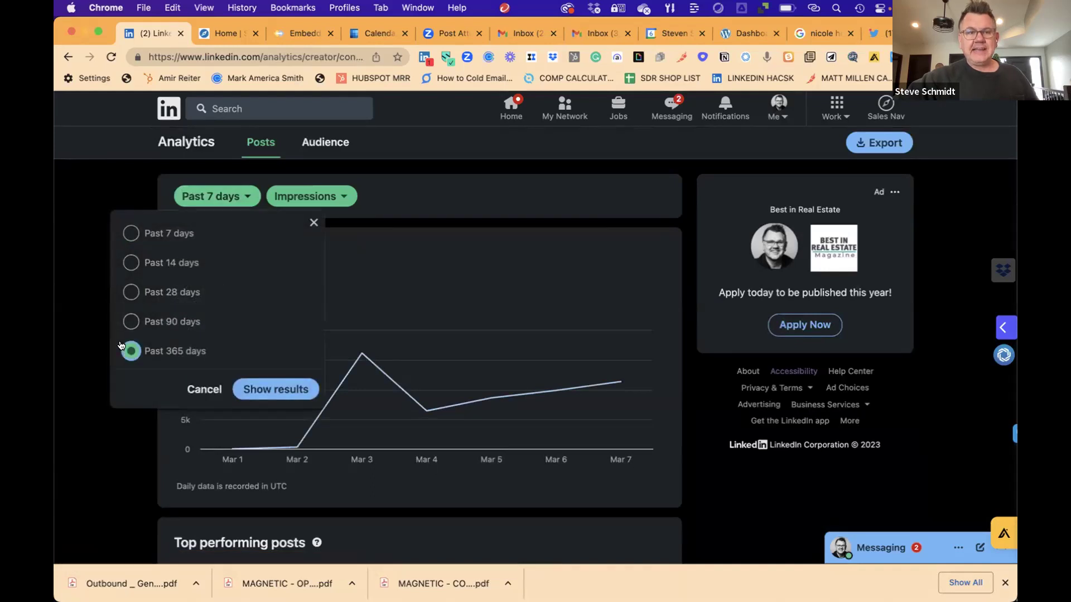
pyautogui.click(259, 388)
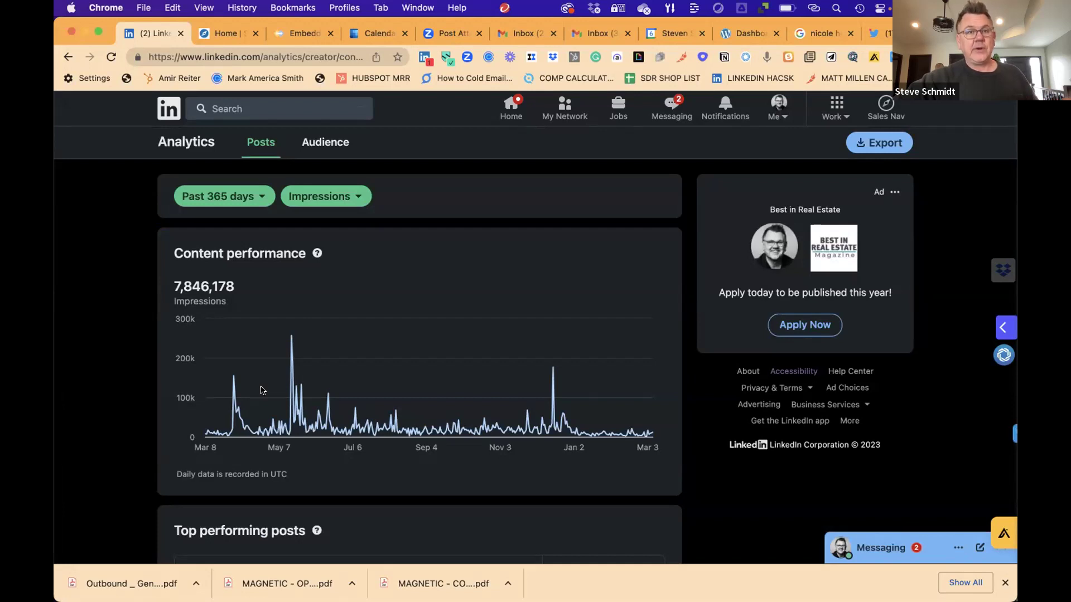
# Step: Switch to Audience analytics and chart new followers over Past 365 days, showing 28,605 followers
pyautogui.click(325, 144)
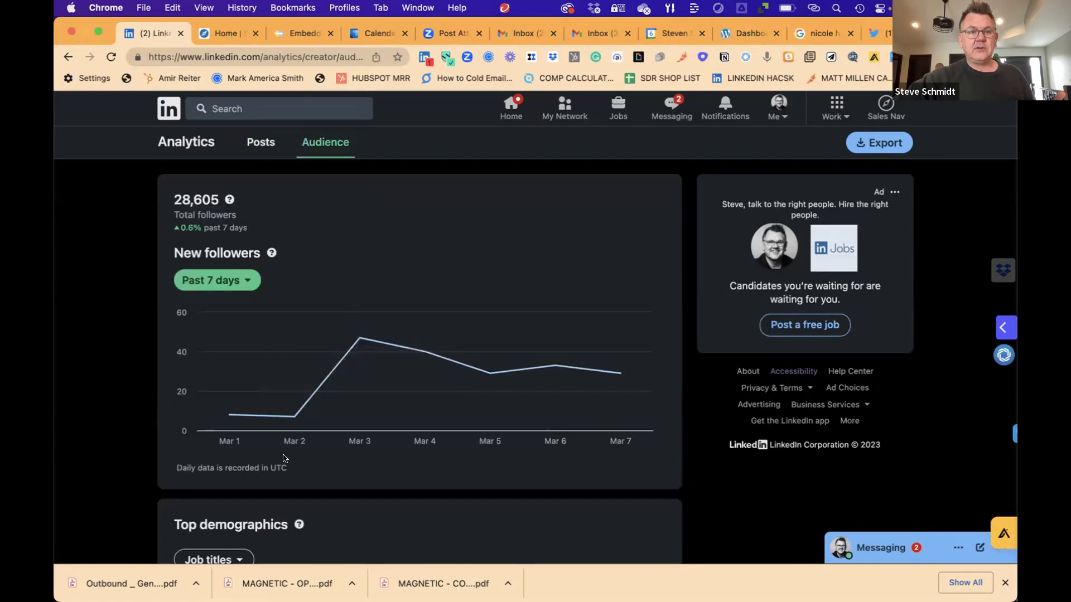
pyautogui.scroll(-3, 284, 458)
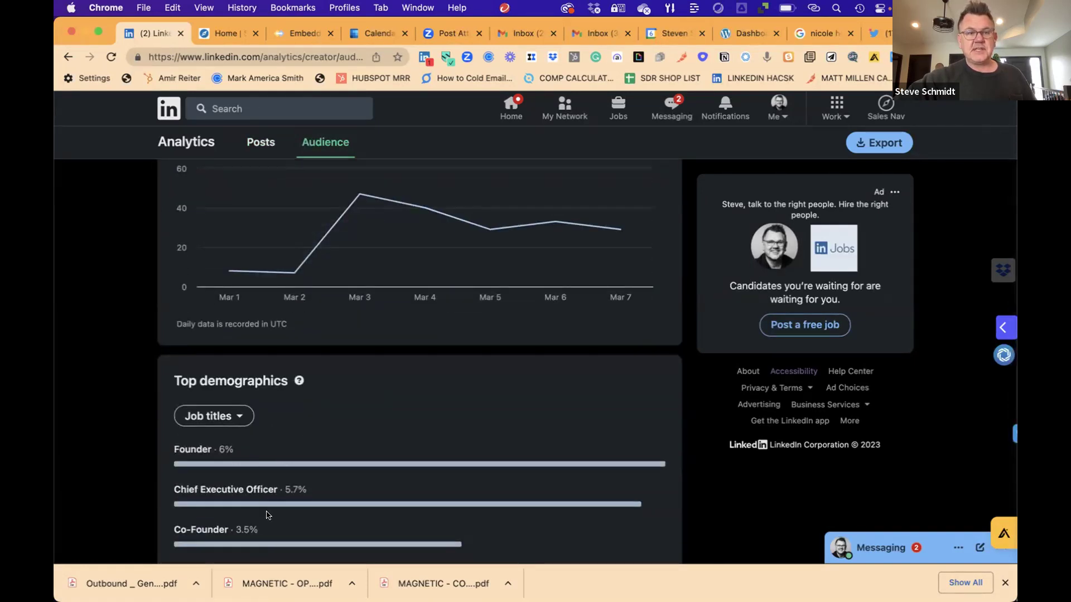
pyautogui.scroll(1, 287, 420)
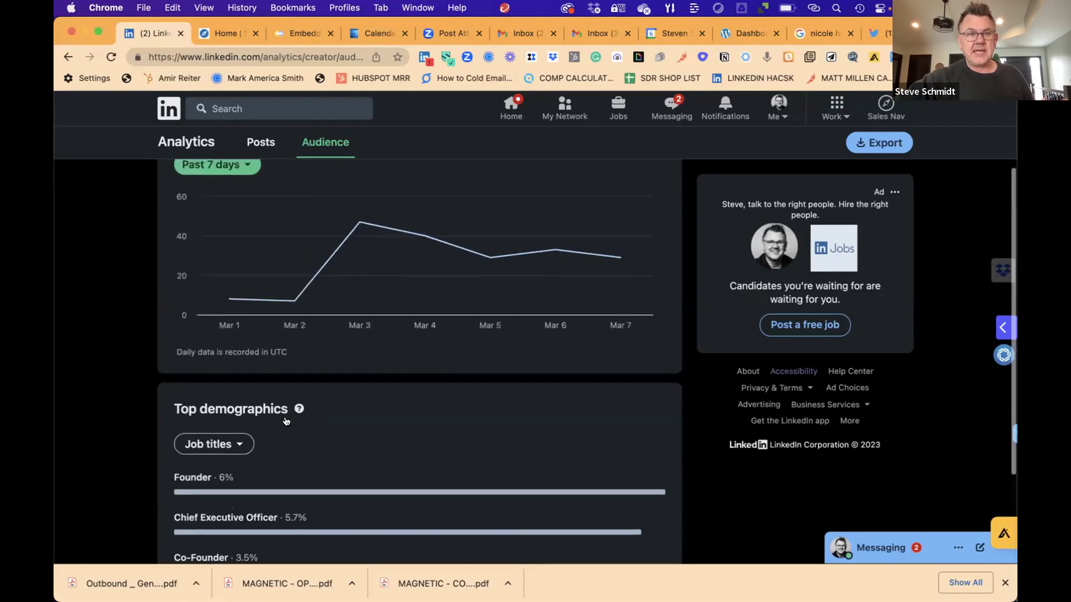
pyautogui.click(233, 175)
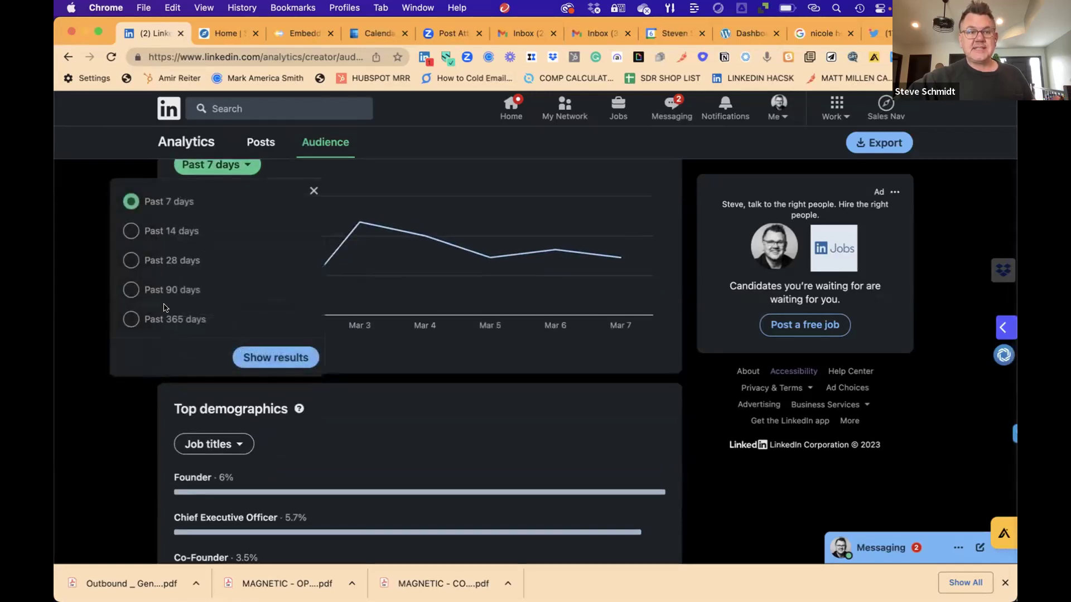
pyautogui.click(132, 319)
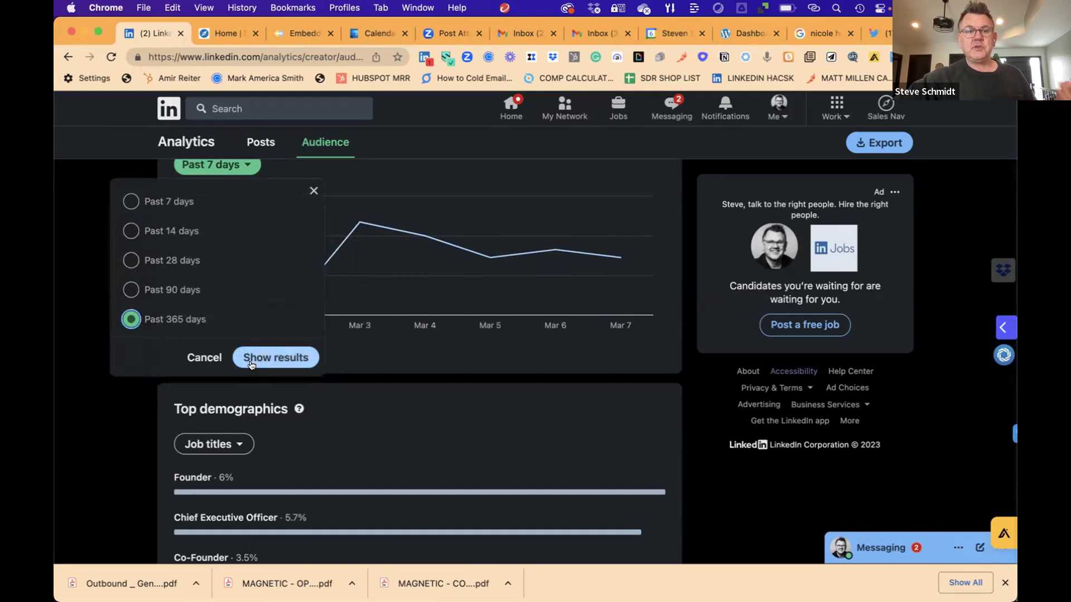
pyautogui.click(257, 359)
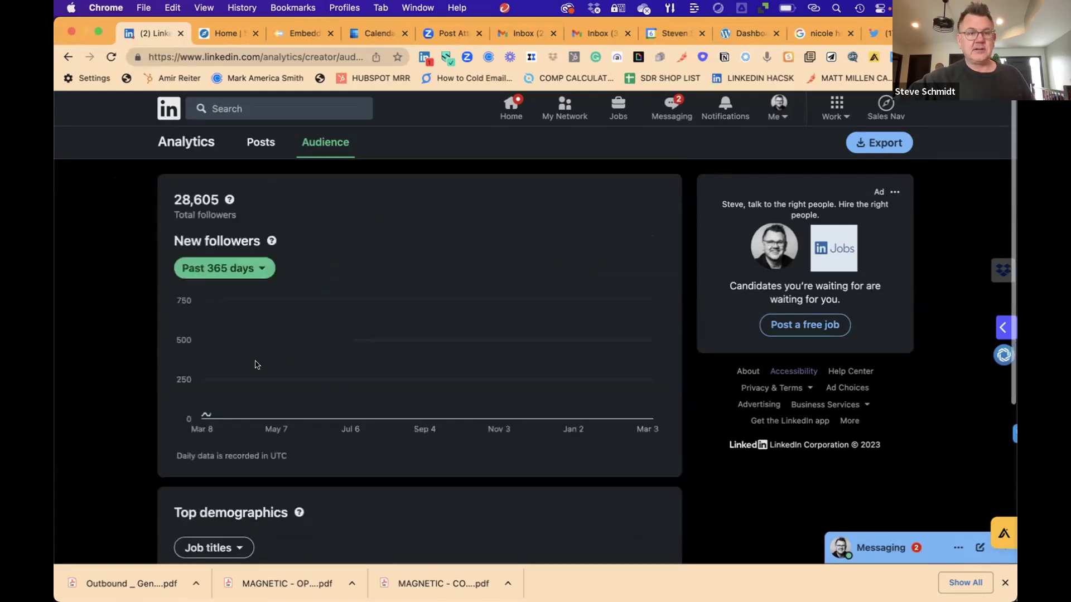
pyautogui.scroll(-3, 289, 493)
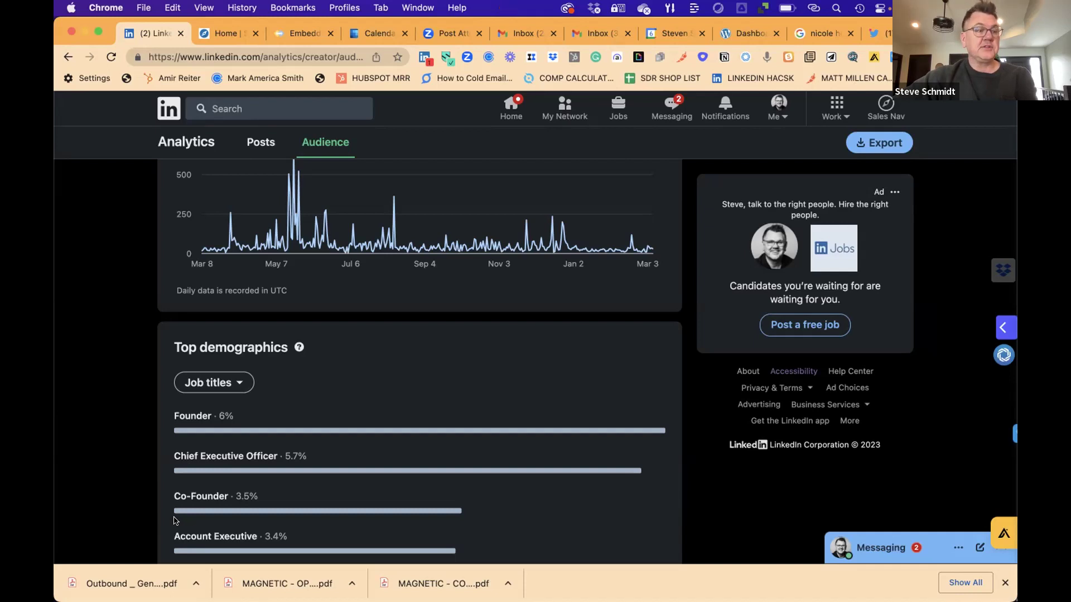
pyautogui.scroll(2, 313, 441)
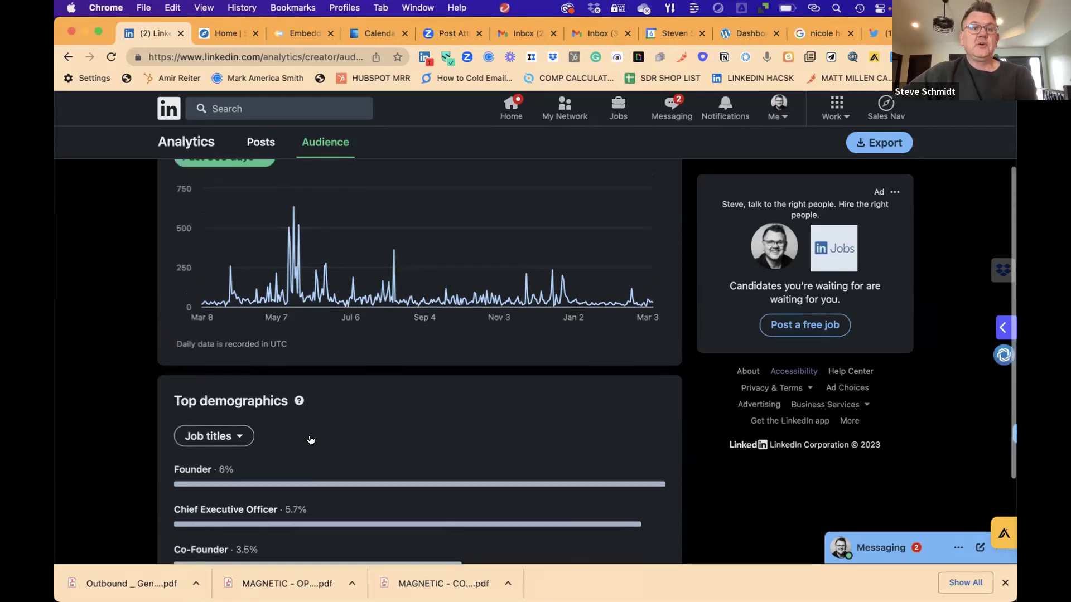
pyautogui.moveTo(254, 242)
pyautogui.moveTo(292, 223)
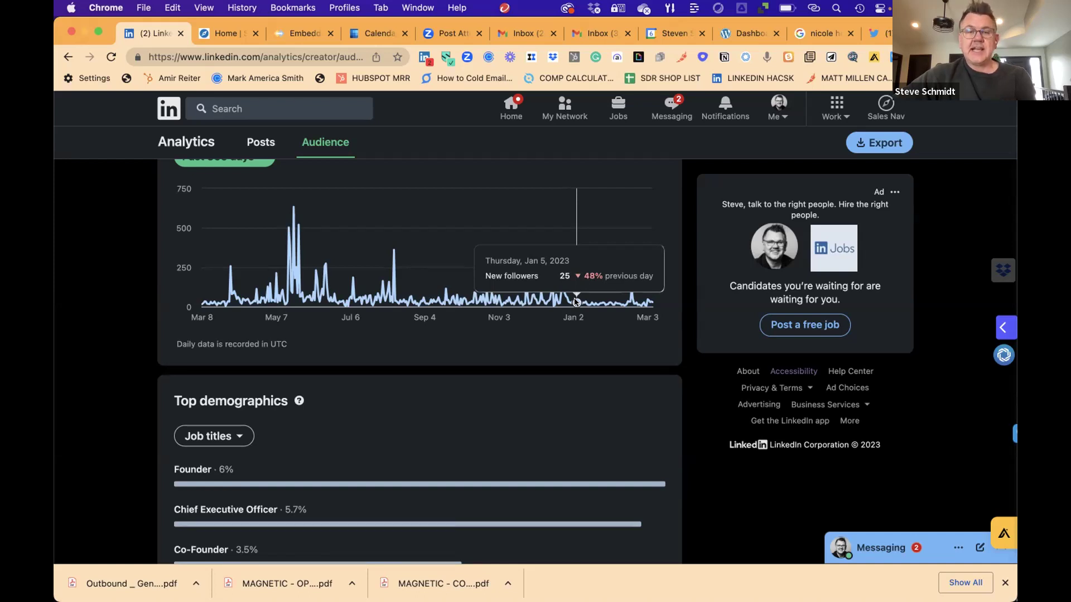
pyautogui.scroll(3, 576, 301)
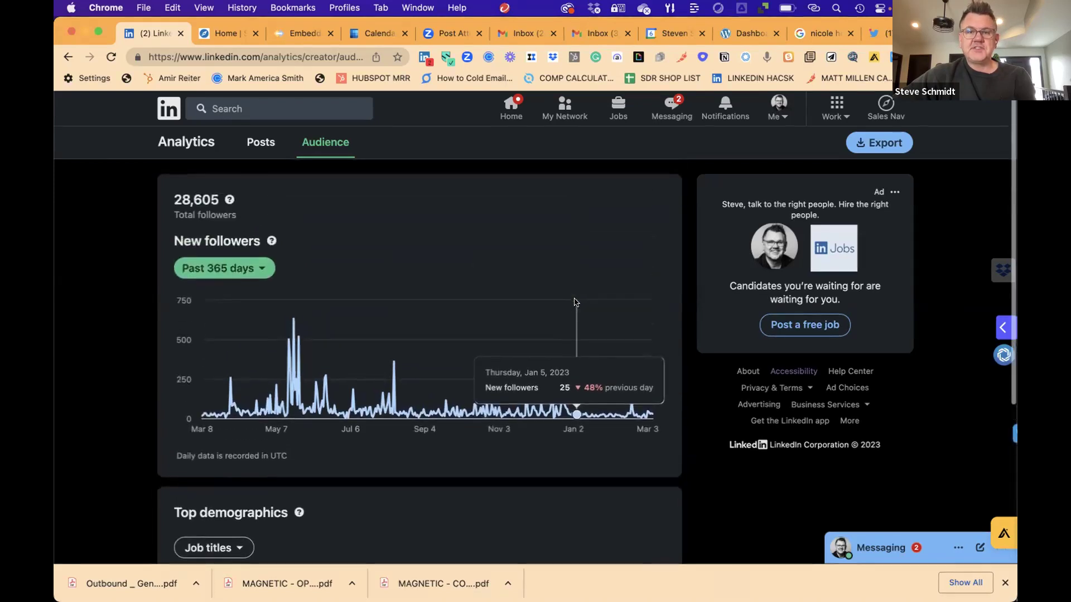
# Step: Go to the LinkedIn home feed, then open your own profile from the Me menu
pyautogui.click(228, 32)
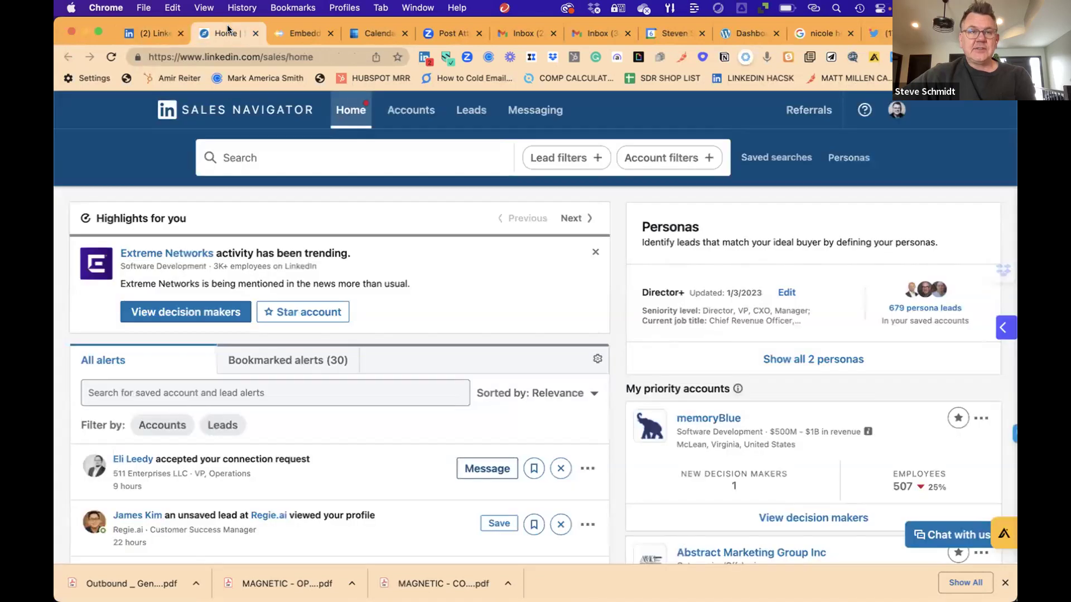
pyautogui.click(159, 34)
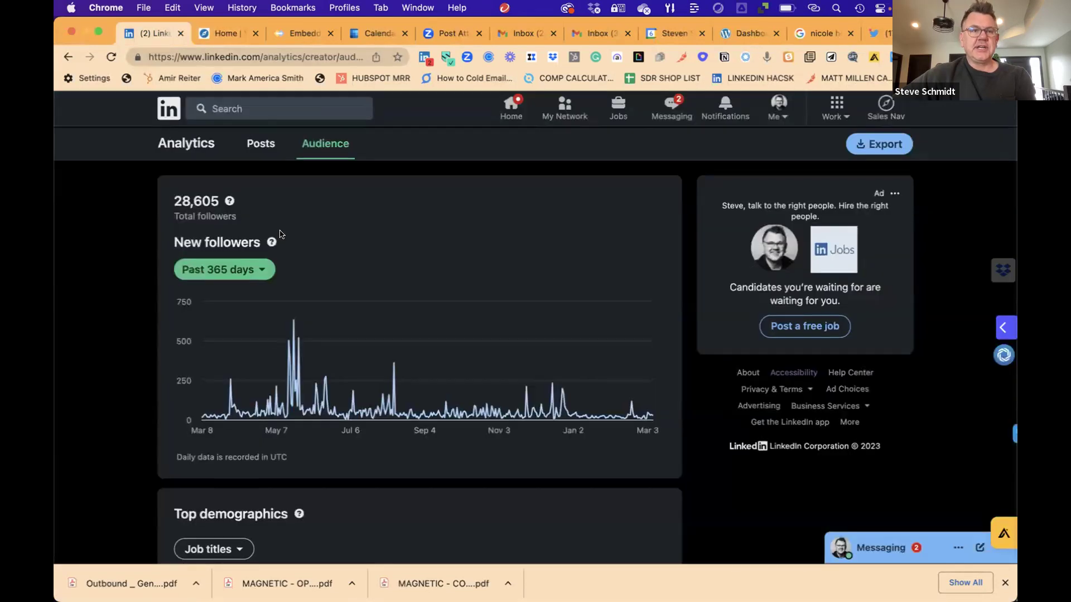
pyautogui.click(508, 111)
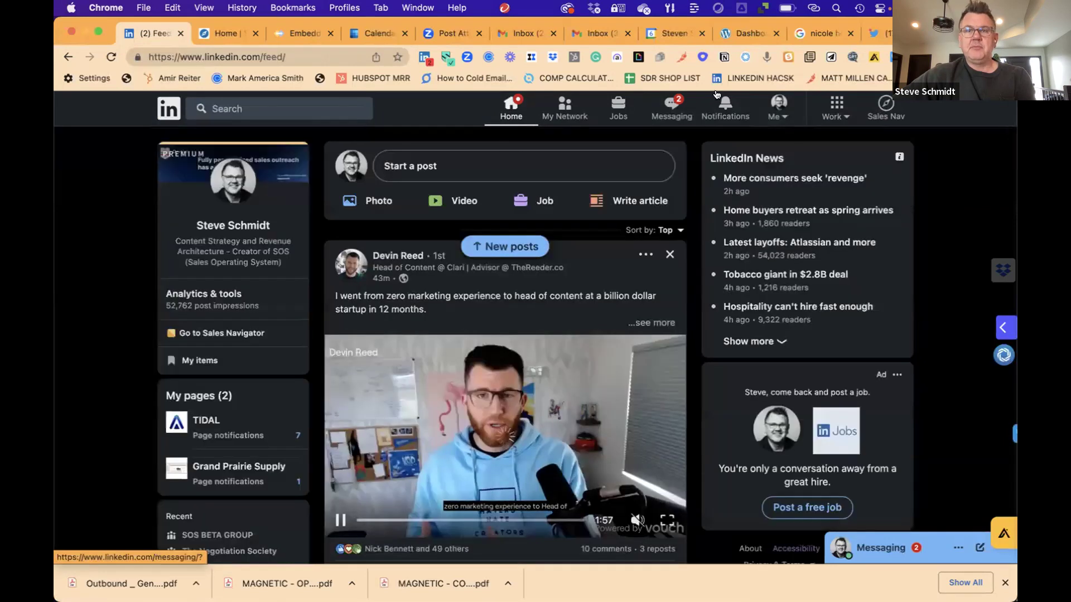
pyautogui.click(775, 112)
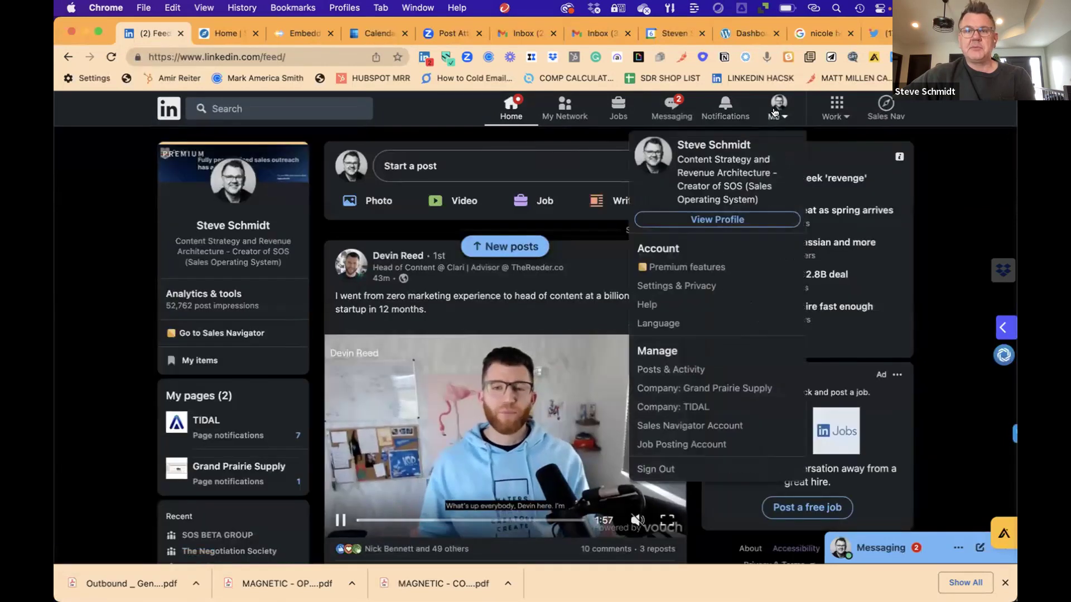
pyautogui.click(720, 219)
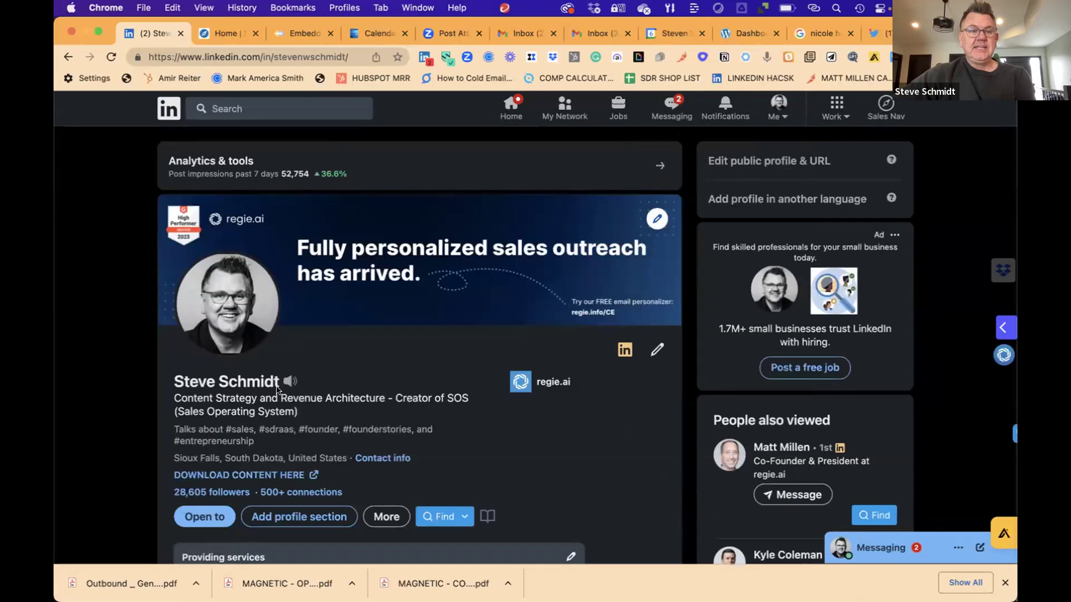
pyautogui.scroll(-1, 276, 384)
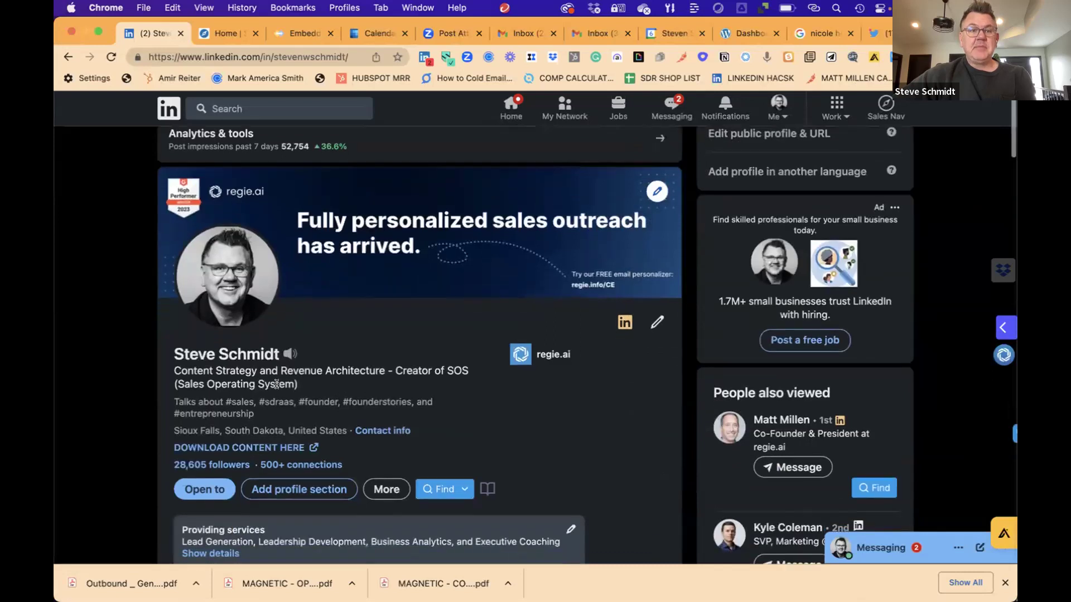
# Step: Open the profile's Linktree and review its SOS training, 1:1 booking and email framework links
pyautogui.click(221, 448)
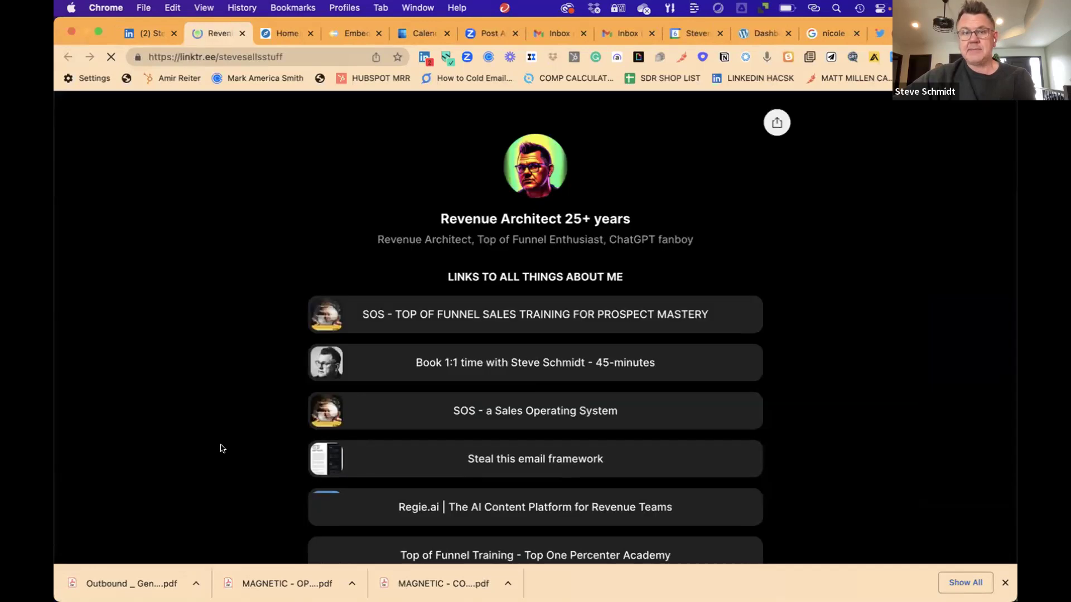
pyautogui.scroll(-2, 363, 404)
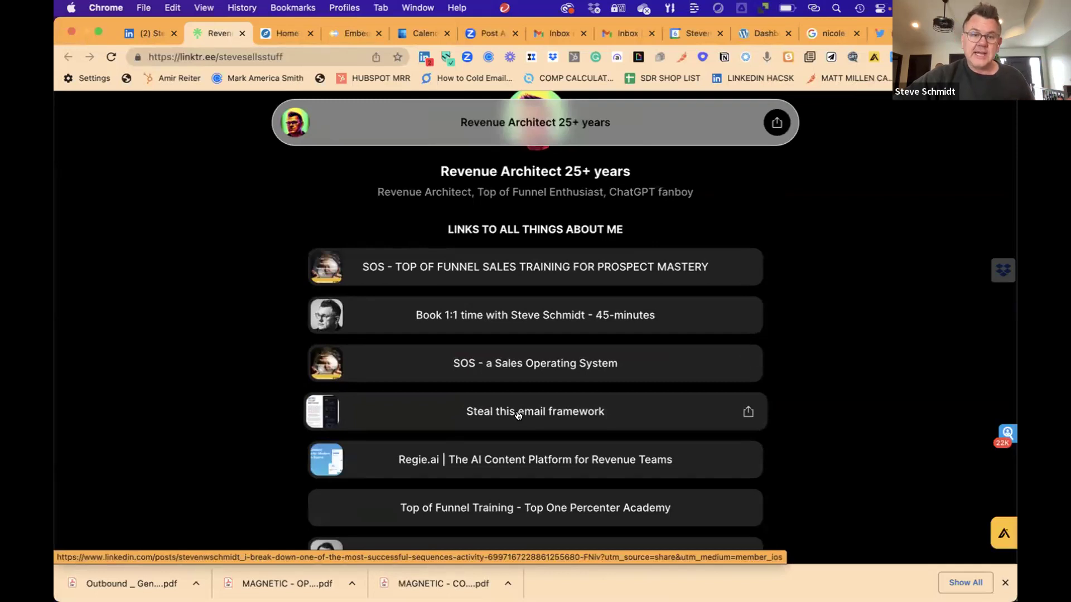
pyautogui.scroll(-3, 518, 415)
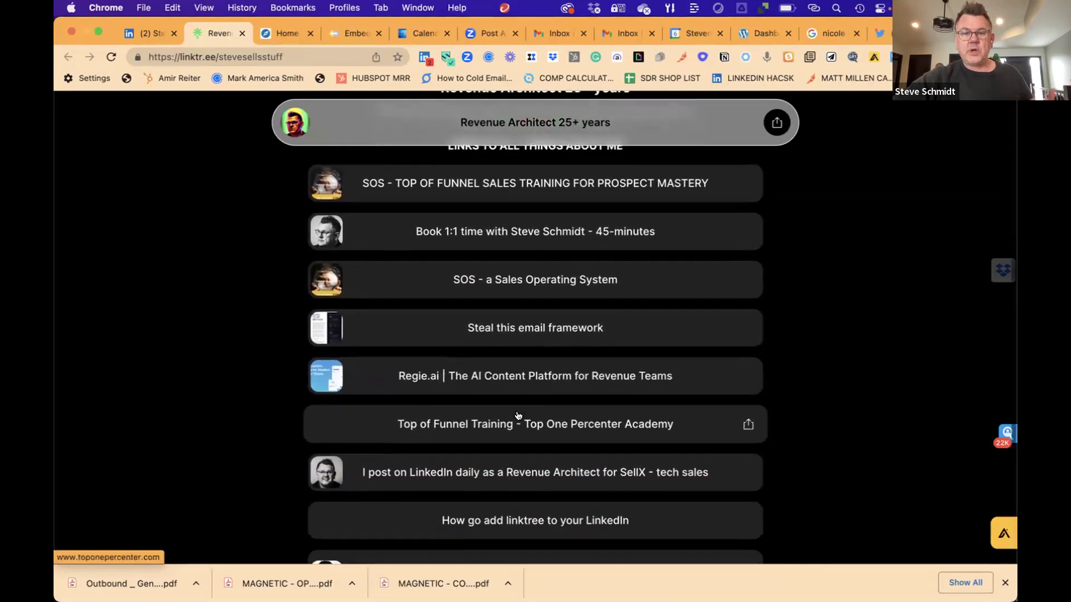
pyautogui.scroll(-1, 518, 415)
pyautogui.scroll(-2, 517, 416)
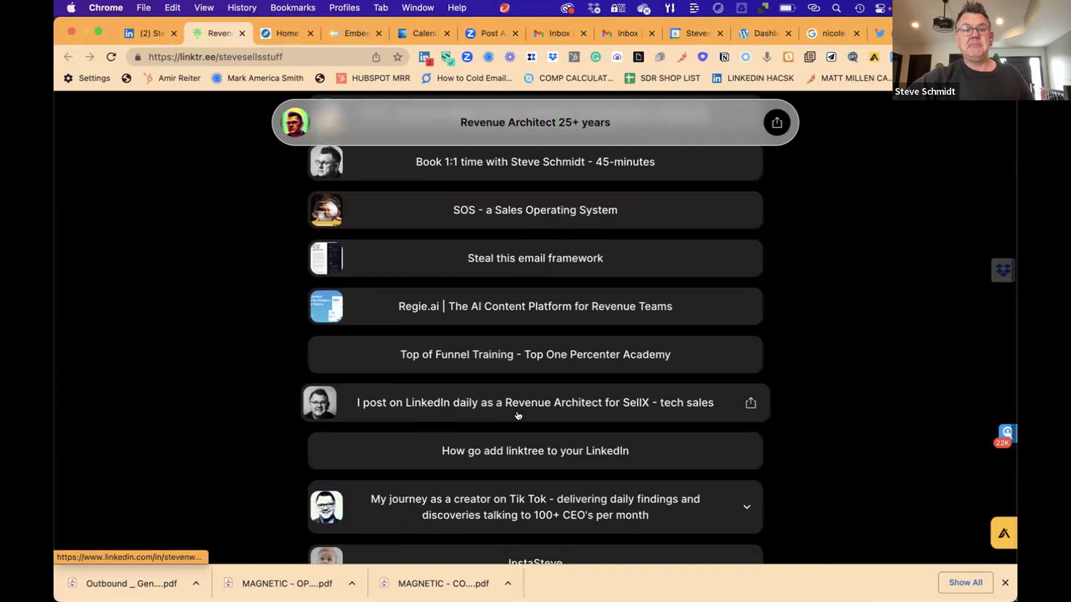
pyautogui.scroll(-2, 516, 494)
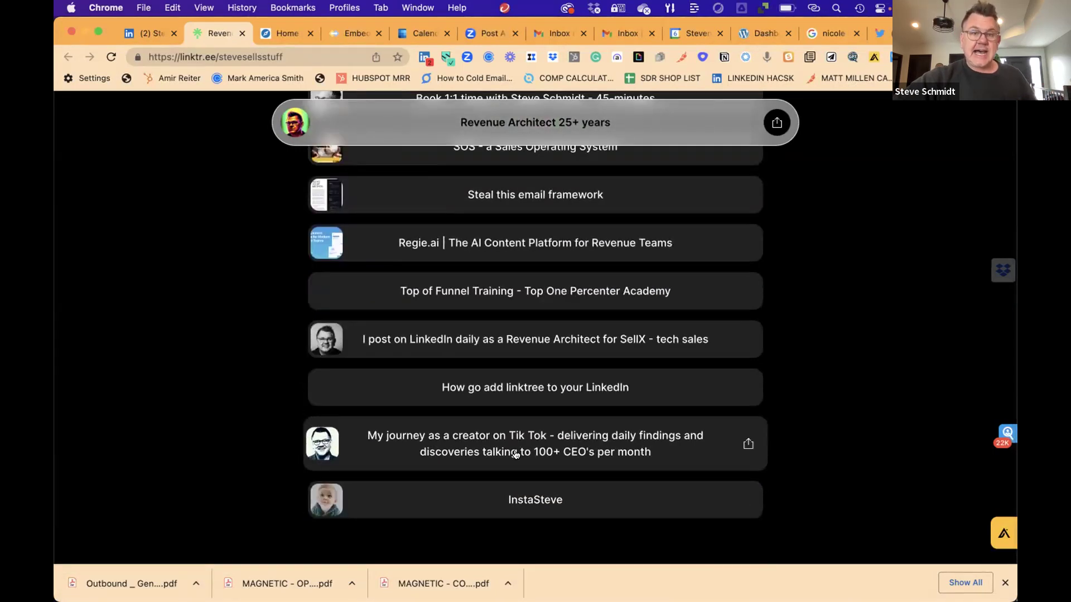
pyautogui.scroll(1, 516, 454)
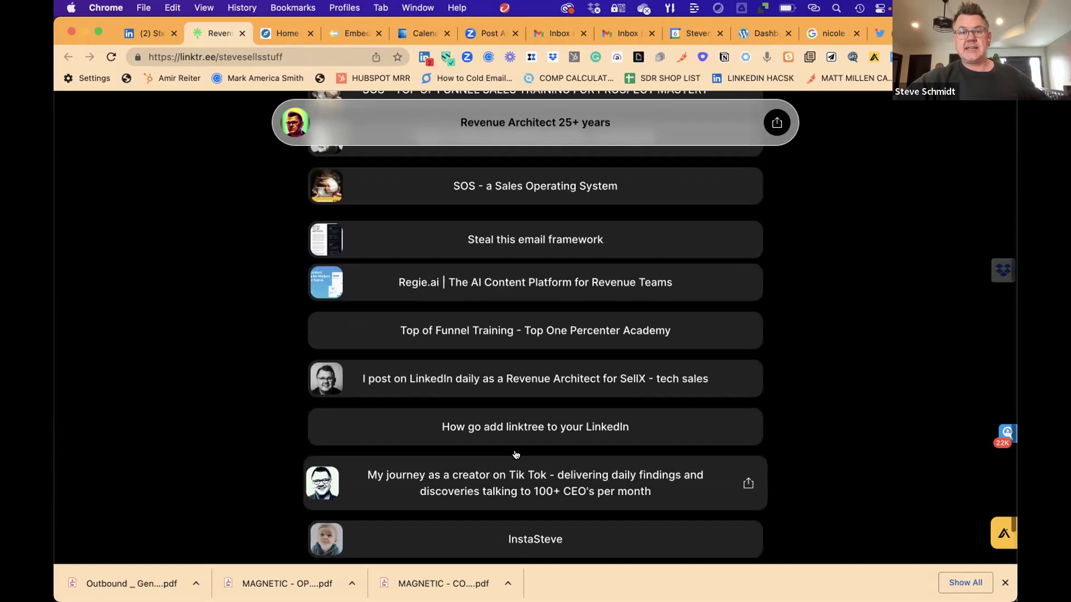
pyautogui.scroll(5, 516, 455)
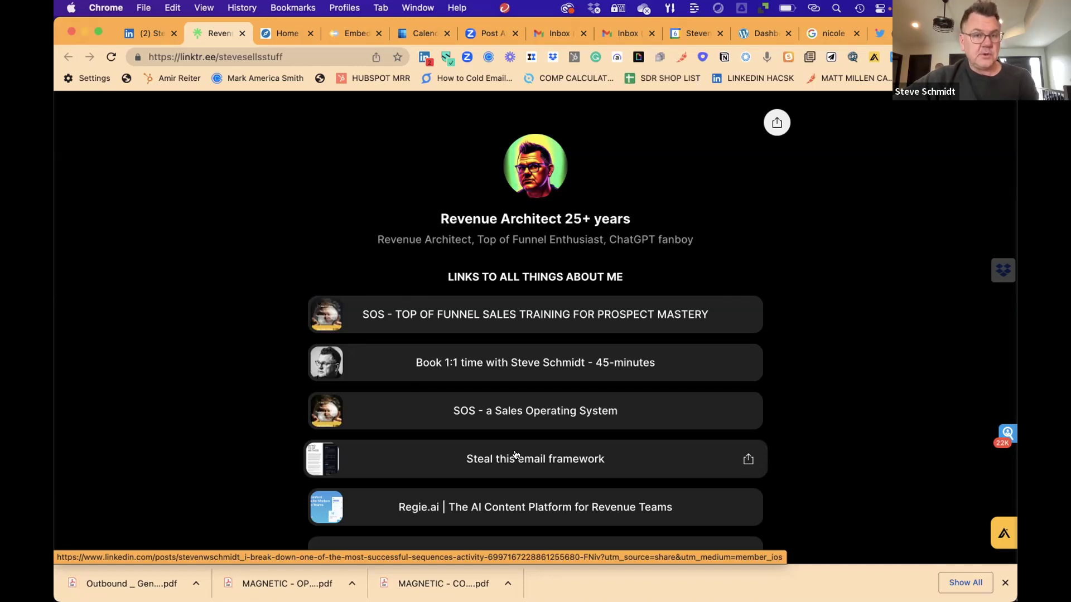
# Step: Open sos-selling.com from the SOS training link, then return to the Linktree tab and browse its links
pyautogui.click(422, 312)
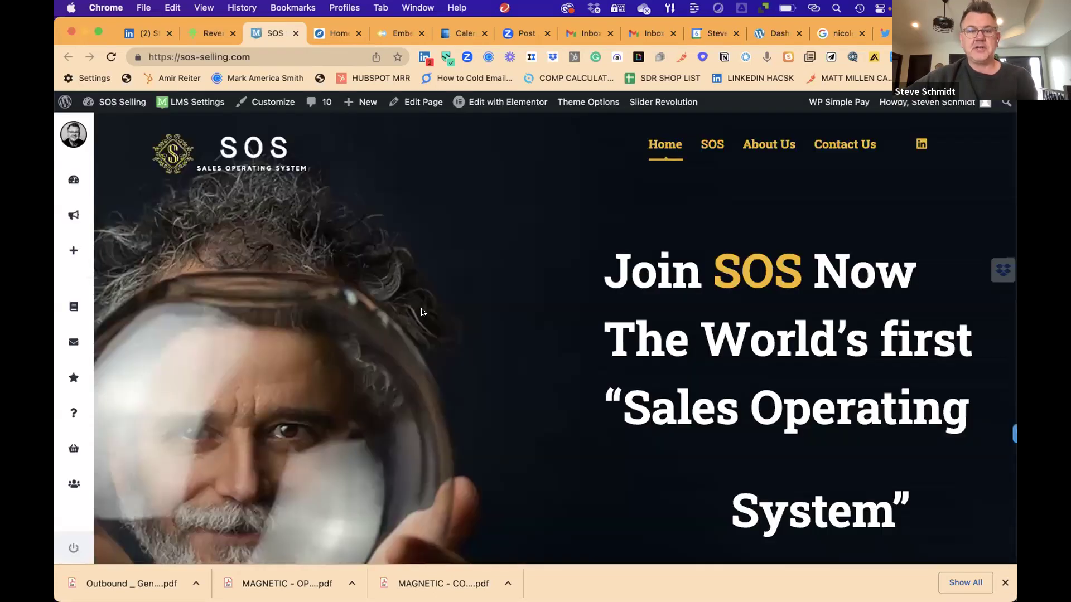
pyautogui.scroll(-2, 422, 312)
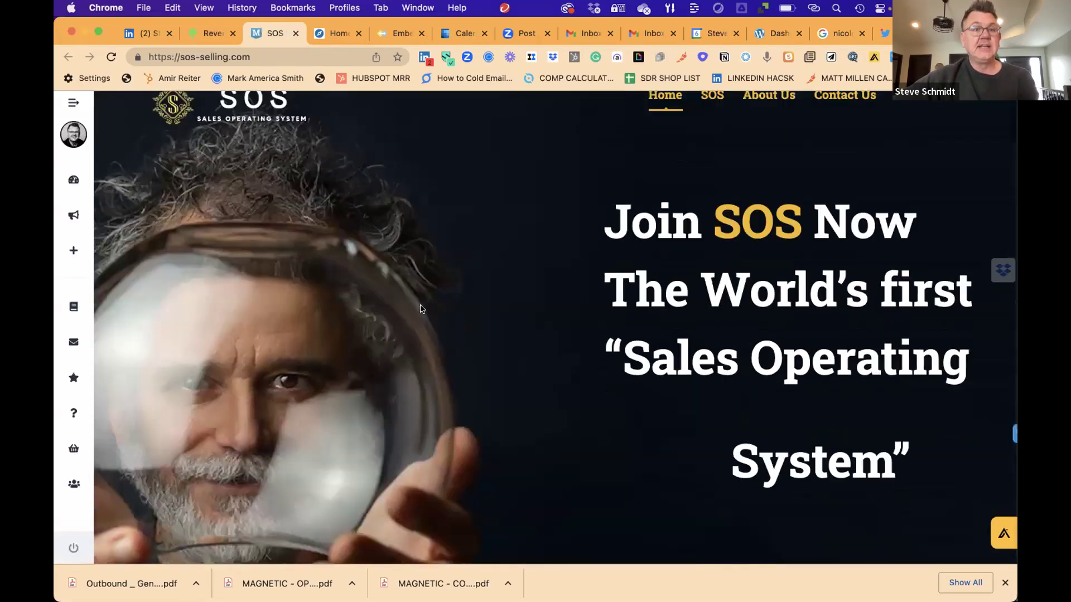
pyautogui.click(217, 34)
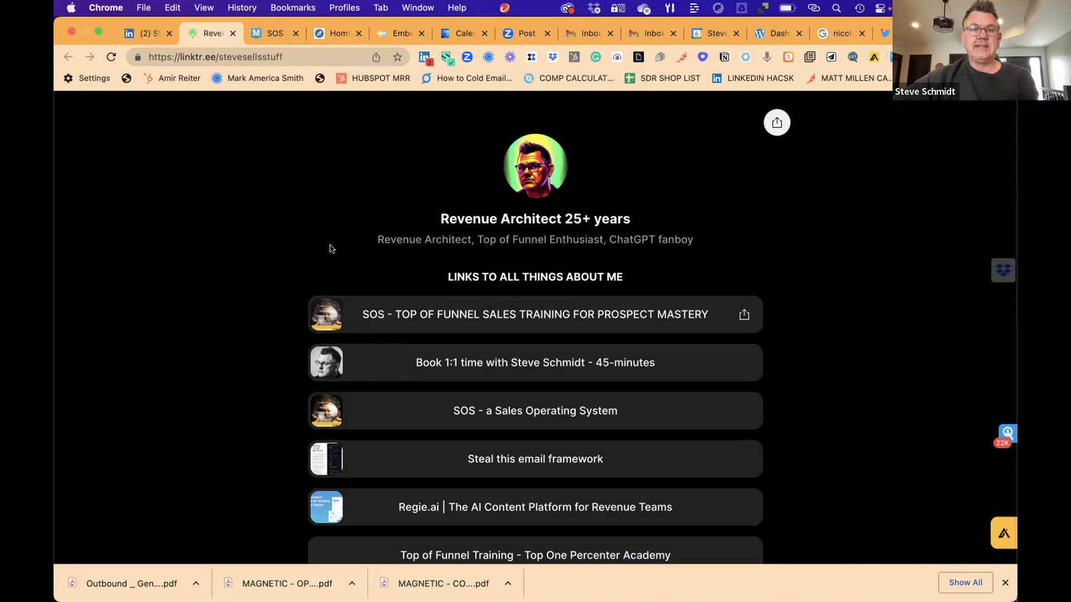
pyautogui.scroll(-1, 331, 249)
pyautogui.scroll(-3, 342, 215)
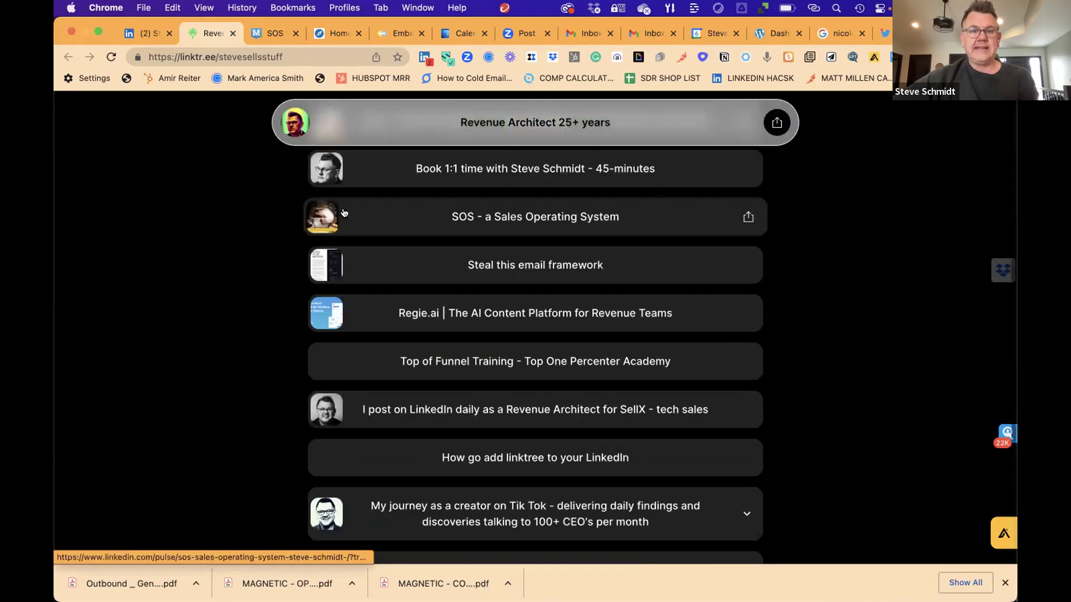
pyautogui.scroll(-2, 345, 212)
pyautogui.scroll(4, 344, 212)
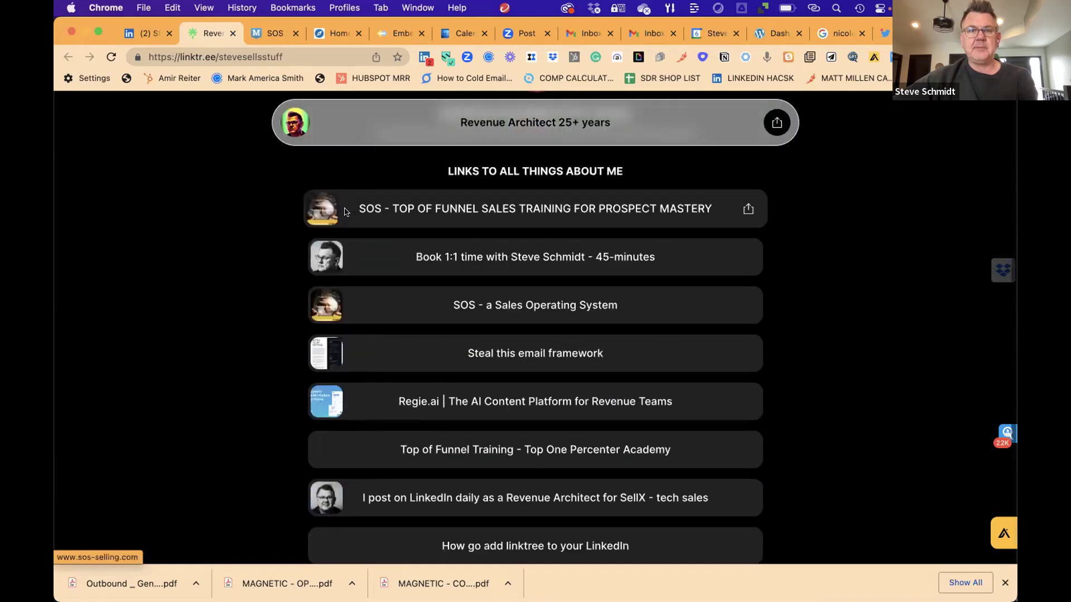
pyautogui.scroll(2, 344, 211)
pyautogui.scroll(1, 345, 212)
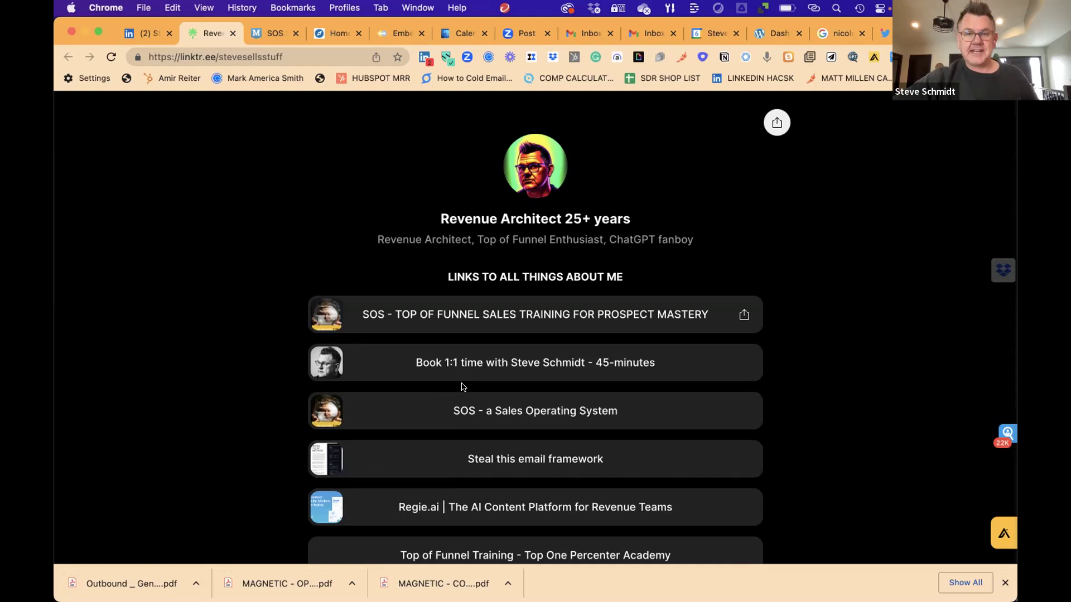
# Step: On the Sales Navigator home page, sort the alerts by Latest
pyautogui.click(317, 37)
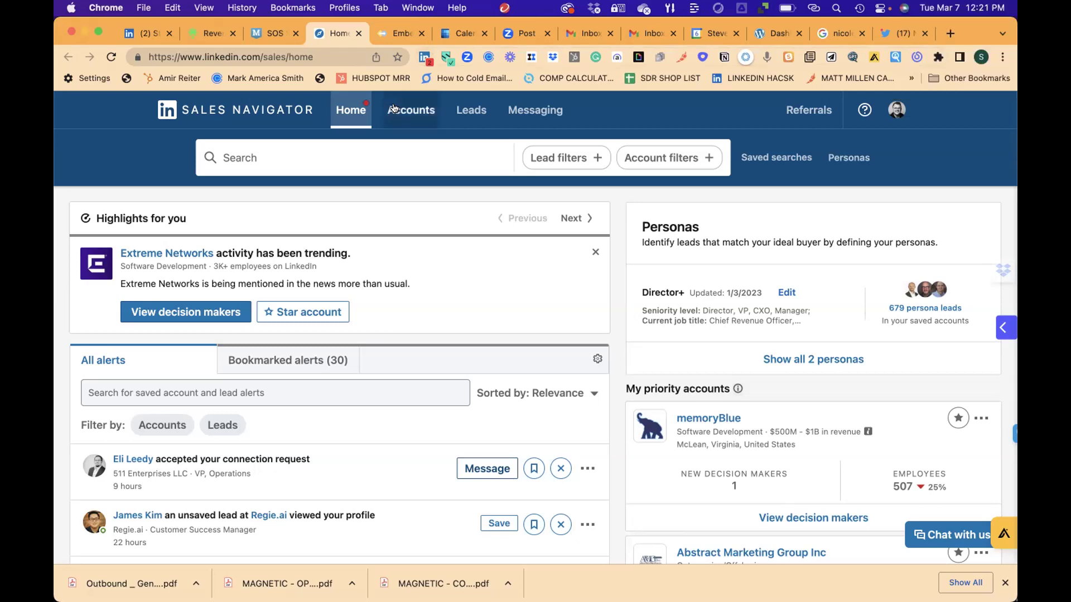
pyautogui.scroll(-3, 241, 394)
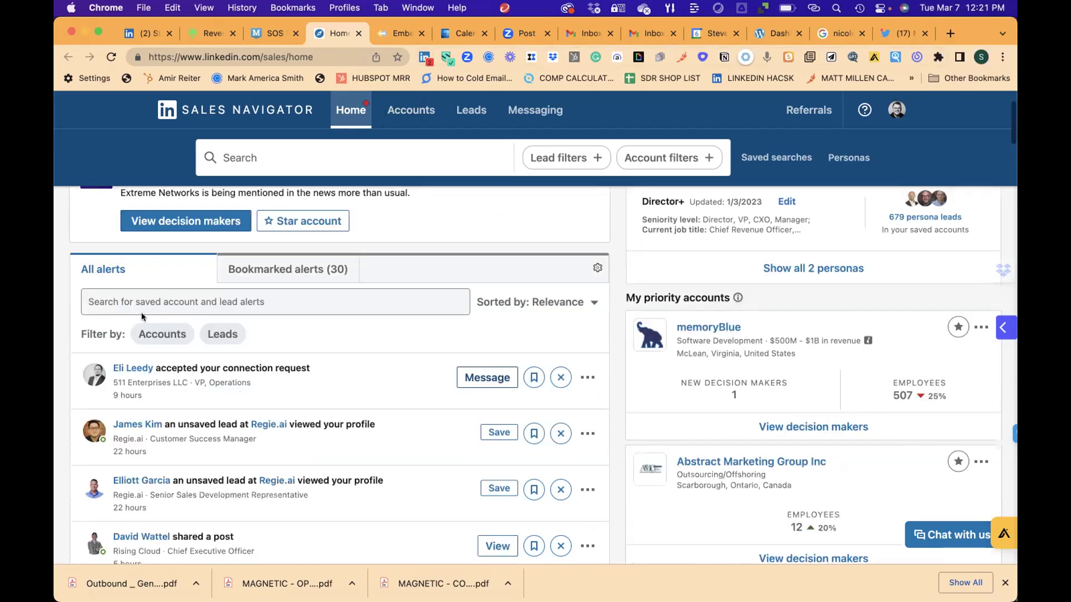
pyautogui.scroll(-2, 128, 327)
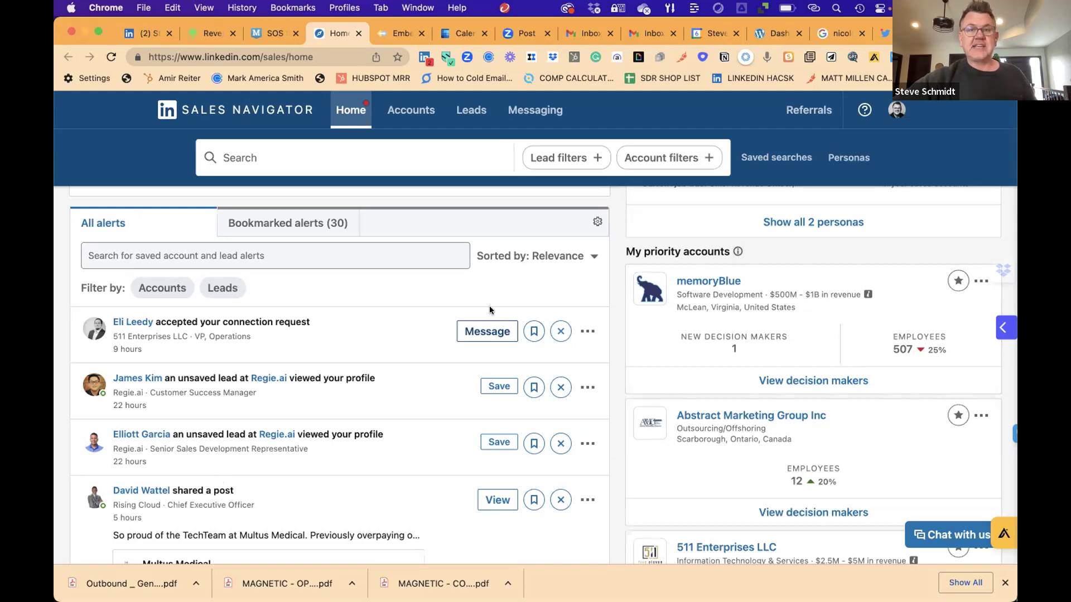
pyautogui.click(582, 257)
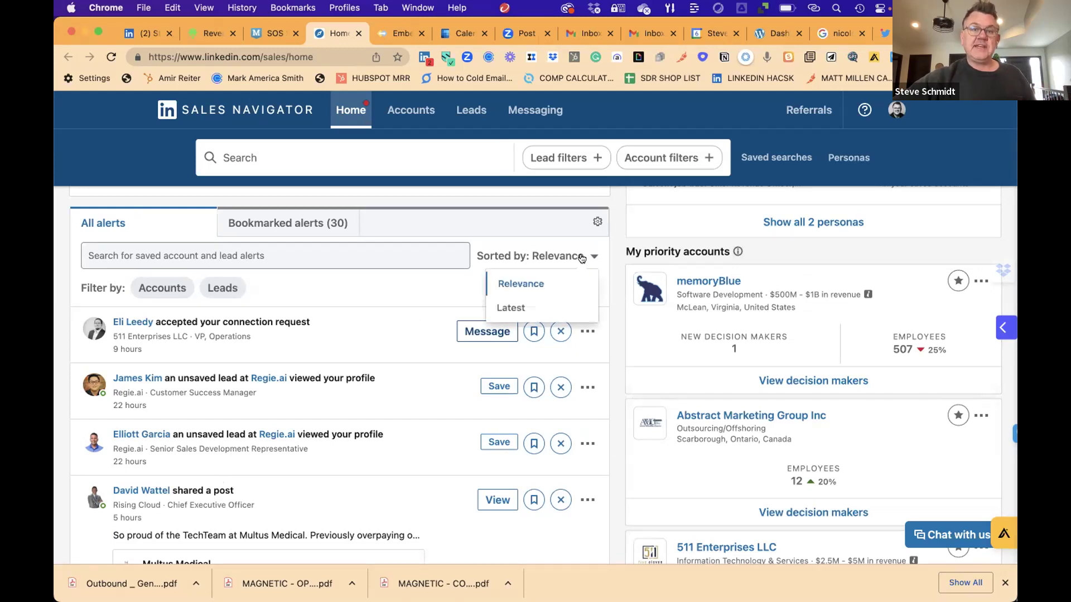
pyautogui.click(529, 305)
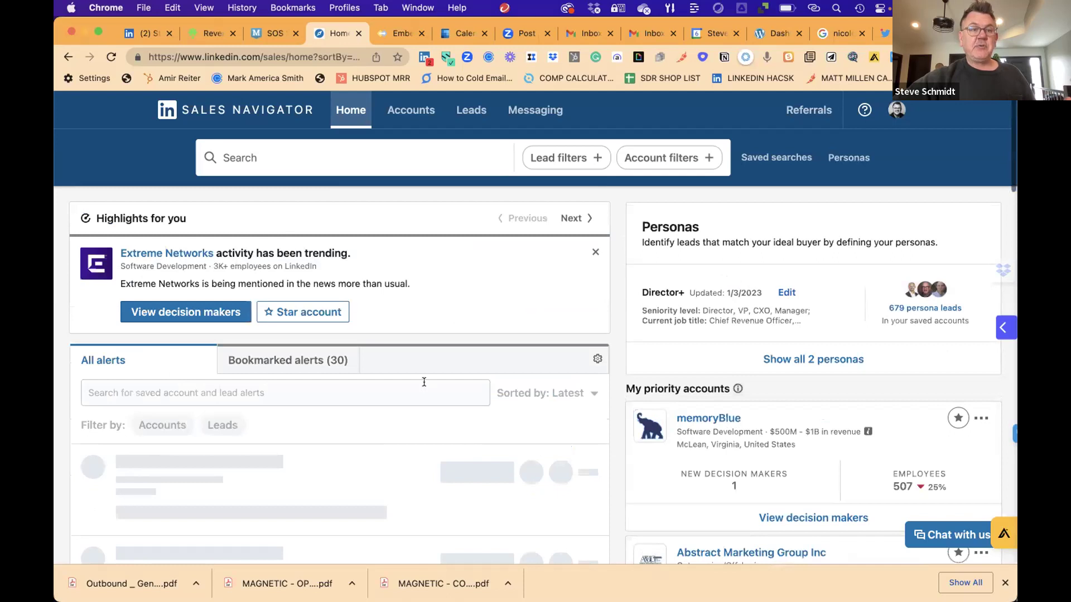
# Step: Bookmark the Extreme Networks and Rising Cloud CEO alerts, then remove both bookmarks
pyautogui.scroll(-3, 410, 404)
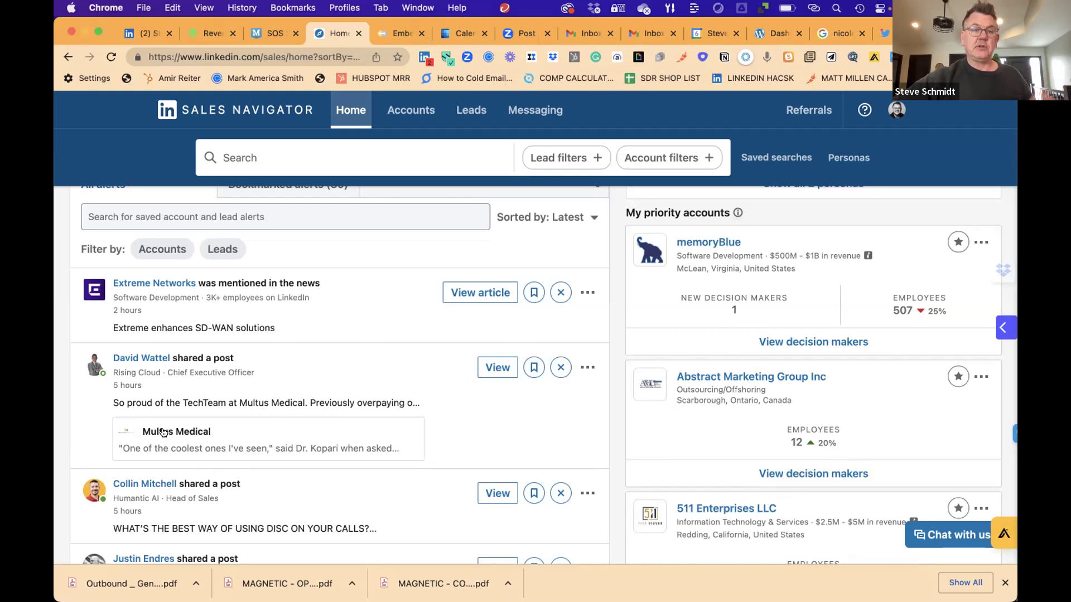
pyautogui.scroll(-1, 163, 432)
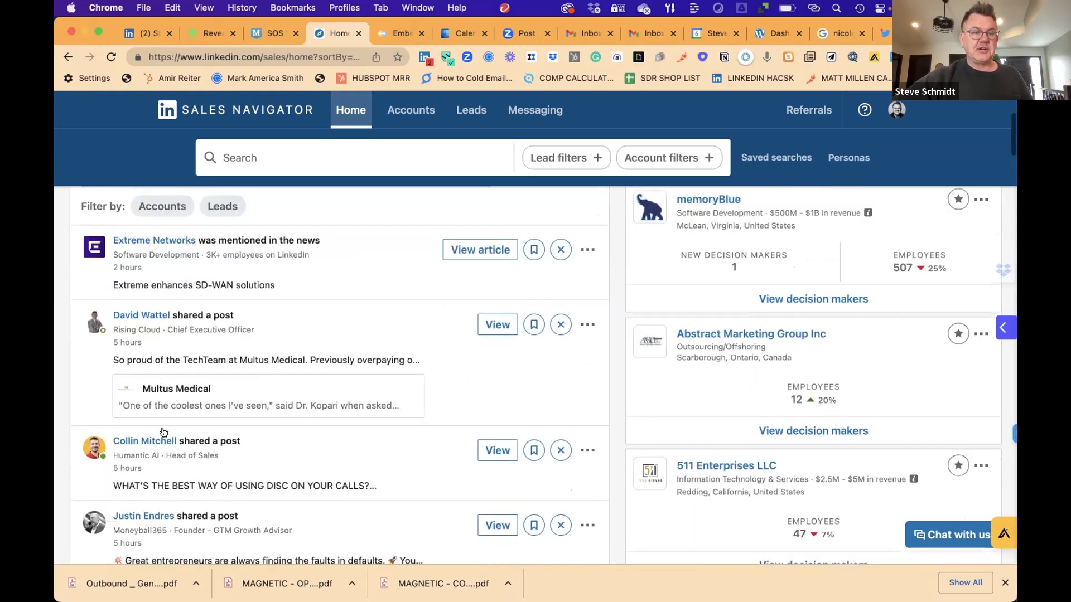
pyautogui.scroll(-2, 302, 507)
pyautogui.scroll(-1, 276, 455)
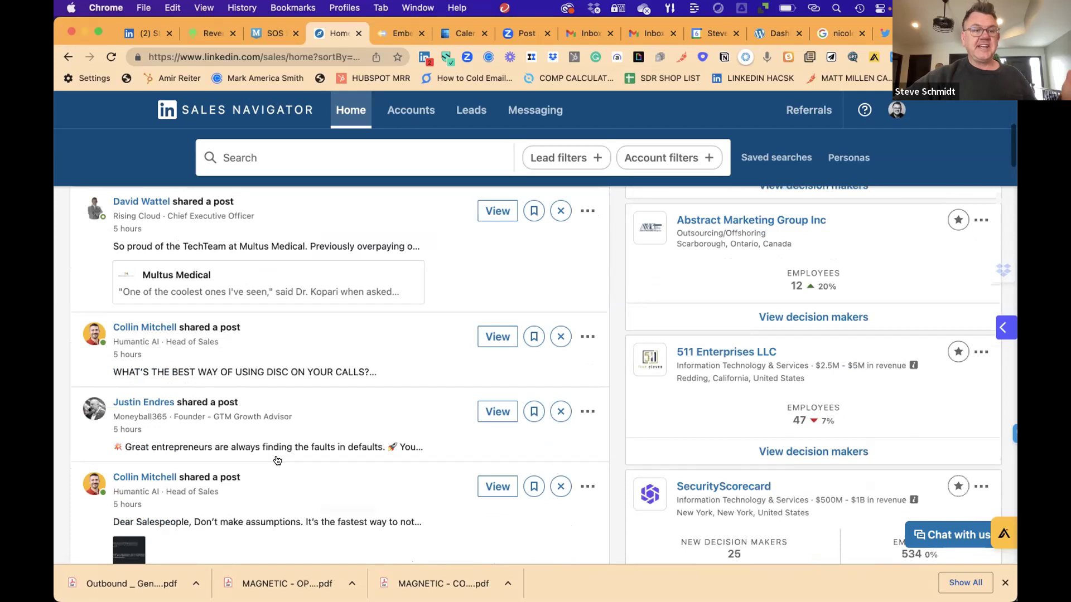
pyautogui.scroll(-3, 277, 461)
pyautogui.scroll(-1, 276, 455)
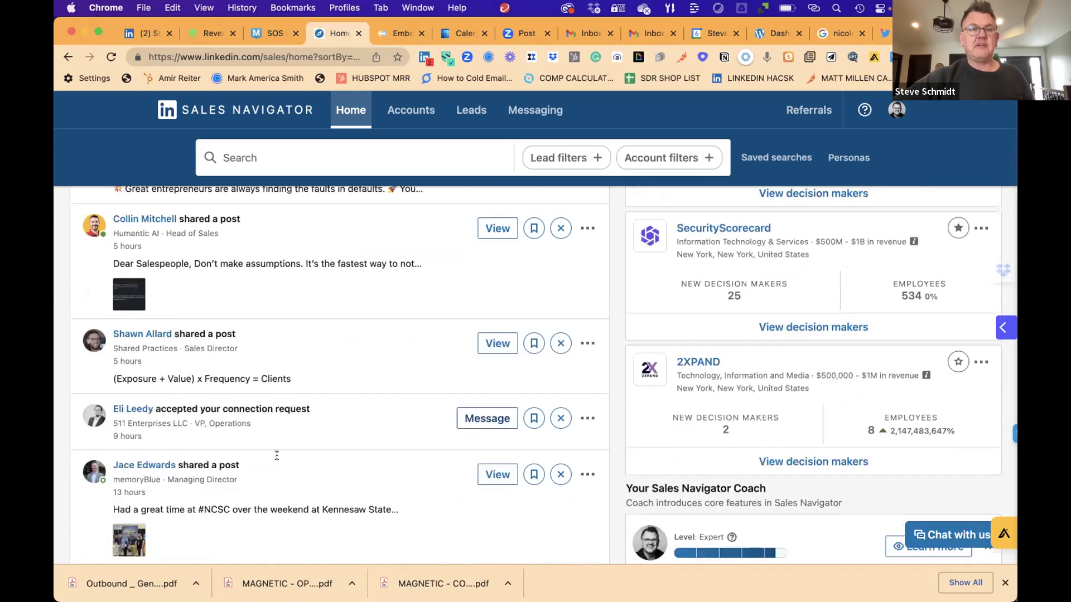
pyautogui.scroll(10, 276, 455)
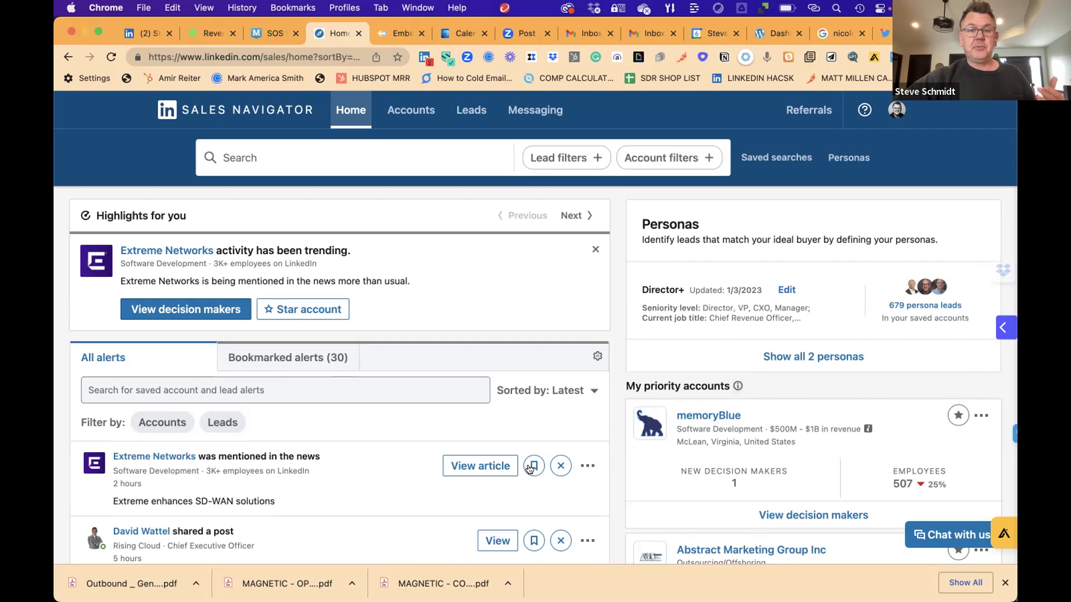
pyautogui.scroll(-3, 536, 406)
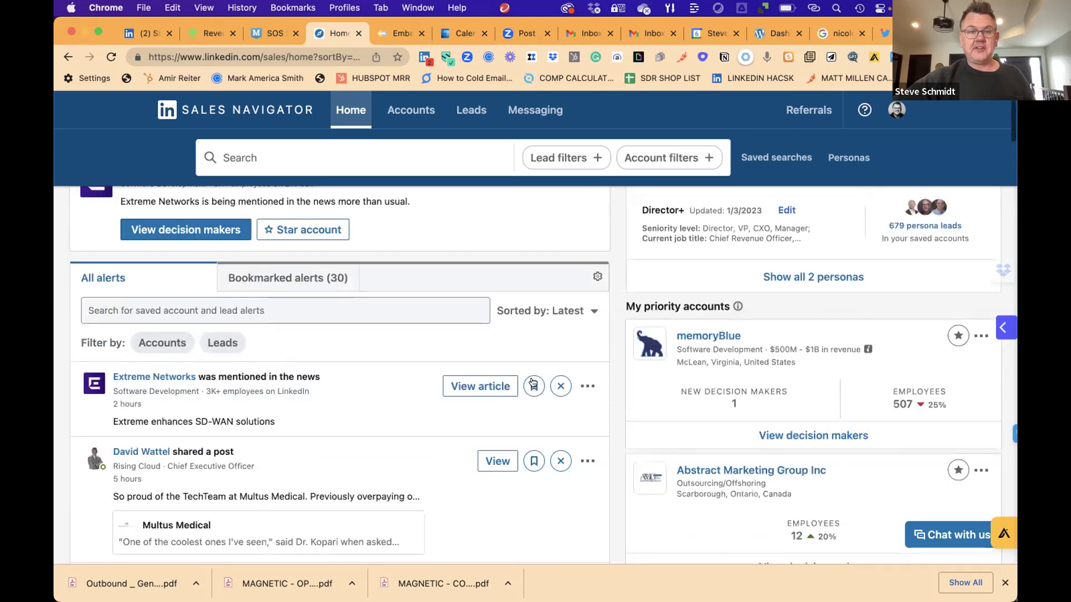
pyautogui.click(533, 384)
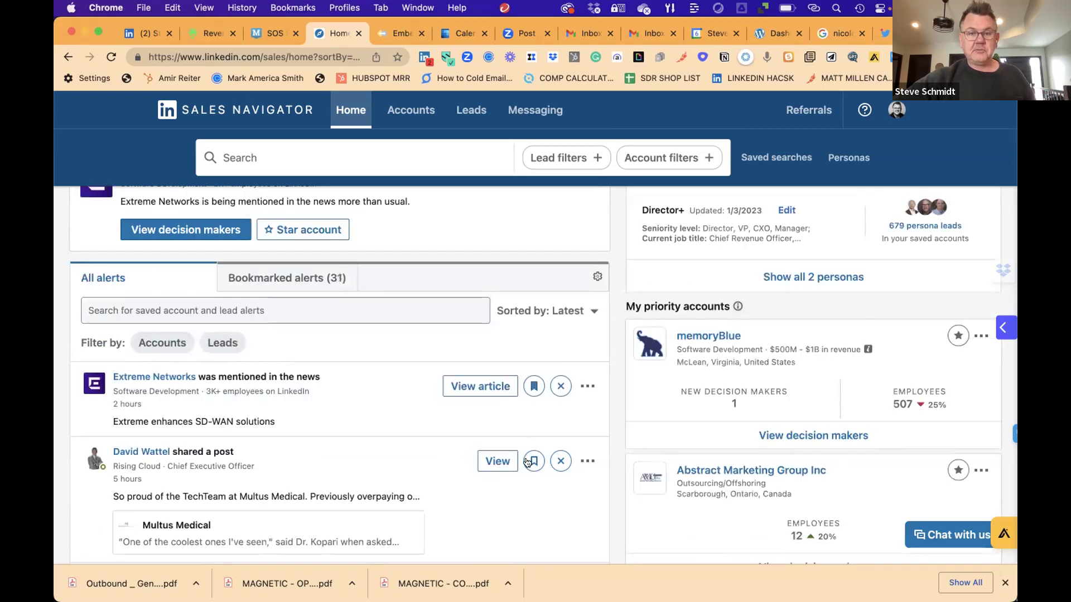
pyautogui.click(527, 462)
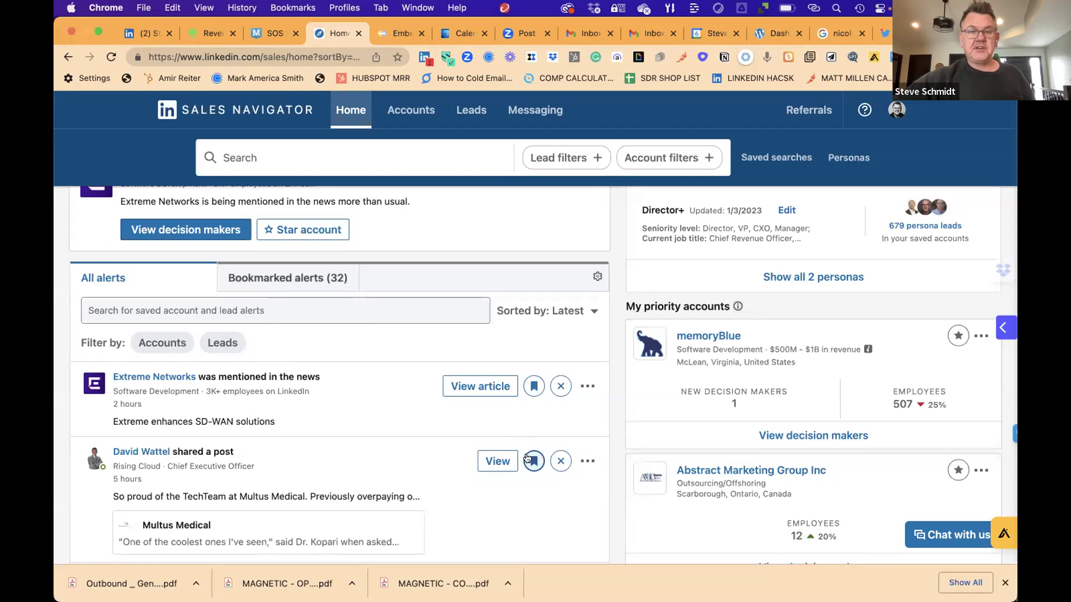
pyautogui.click(528, 385)
pyautogui.click(534, 461)
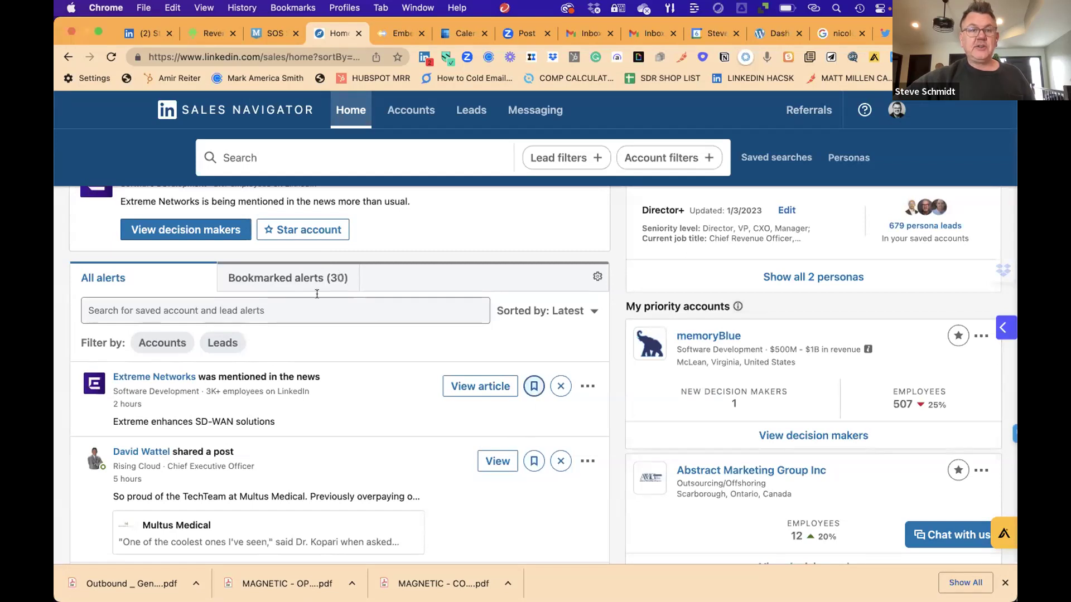
# Step: Switch the alerts view to the Bookmarked alerts (30) tab
pyautogui.click(292, 271)
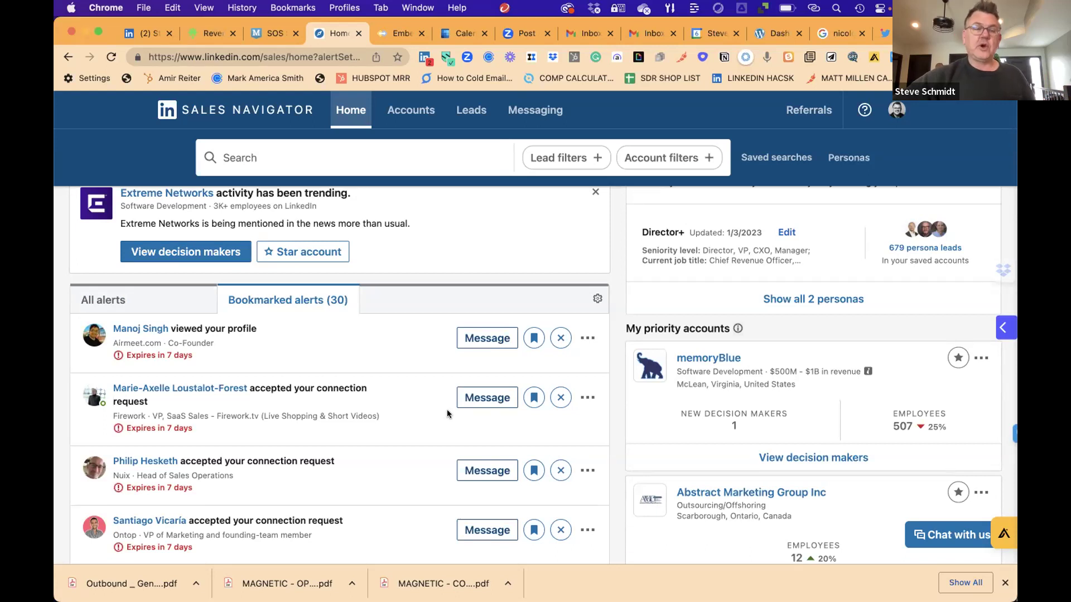
pyautogui.scroll(2, 116, 357)
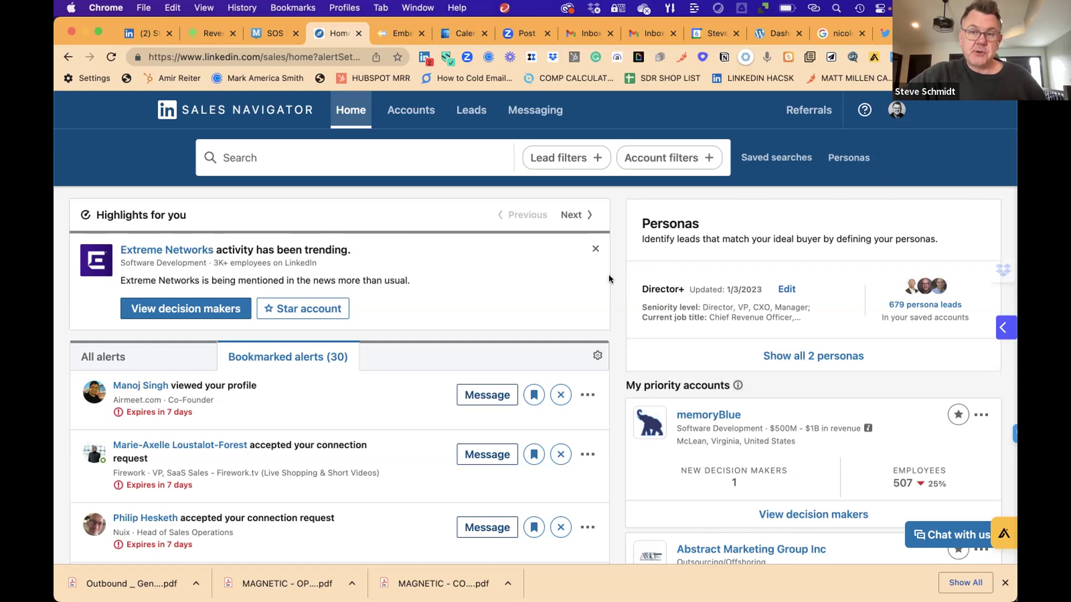
# Step: Show all 2 personas and start a new persona form
pyautogui.click(805, 362)
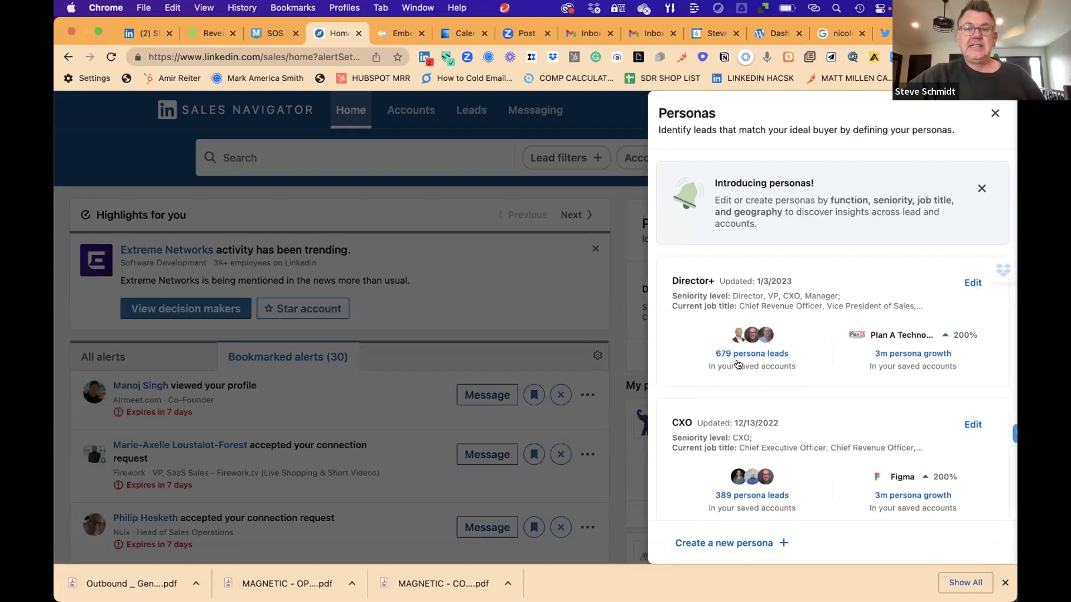
pyautogui.click(744, 540)
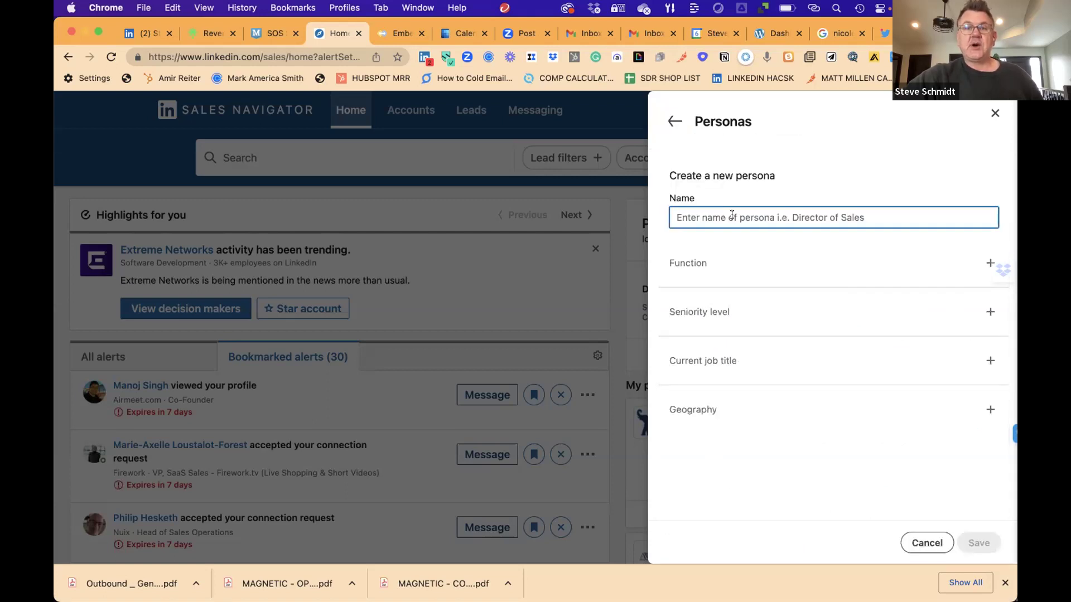
# Step: Name the persona 'Vice President of Marketing' with function Marketing and seniority CXO
pyautogui.write('Vice')
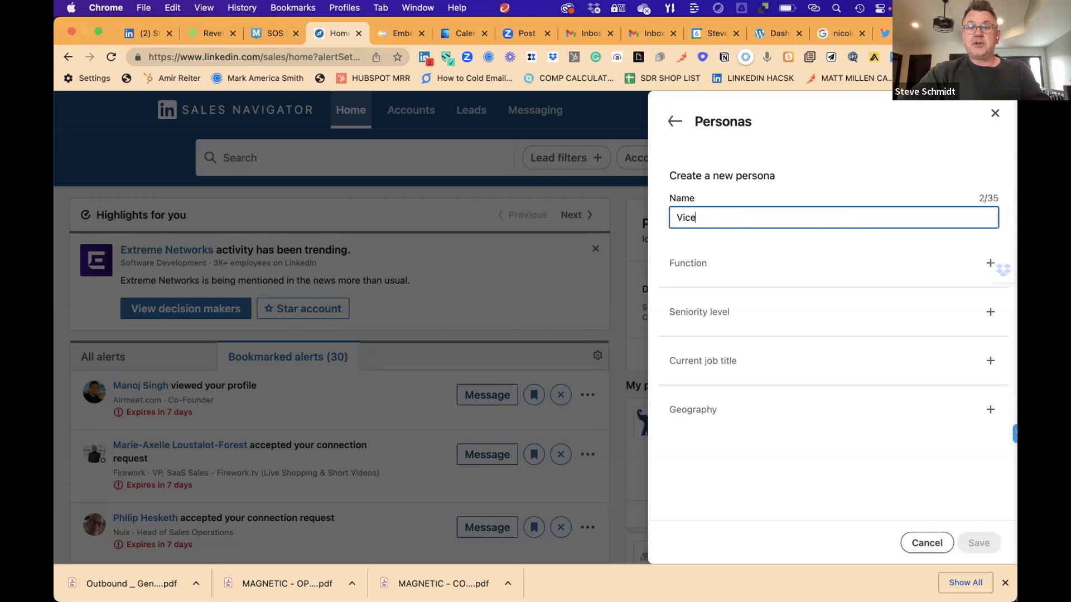
pyautogui.write(' President of Marketing')
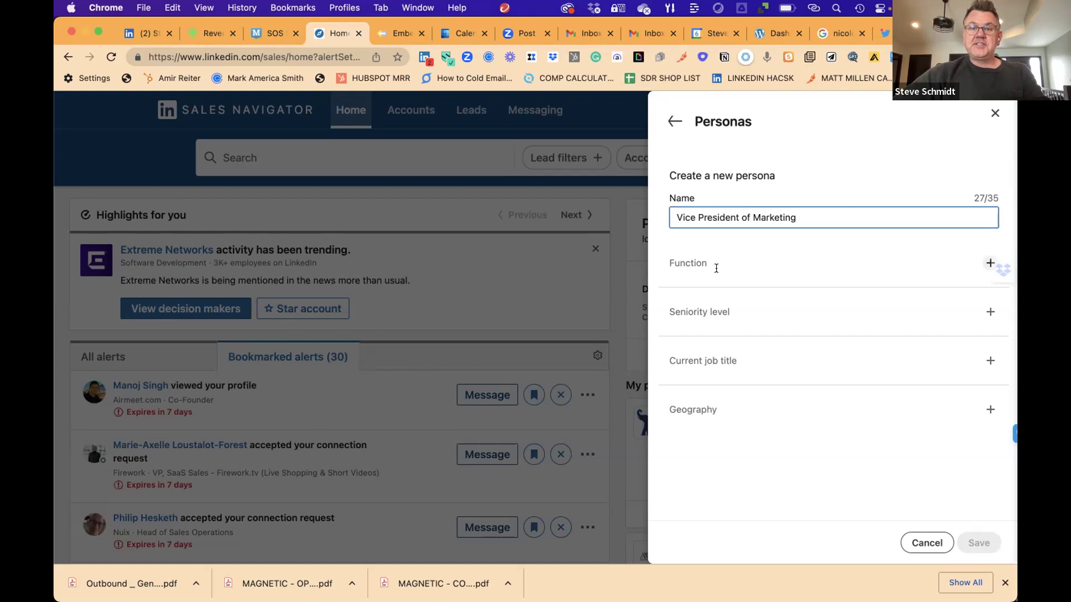
pyautogui.click(704, 290)
pyautogui.write('market')
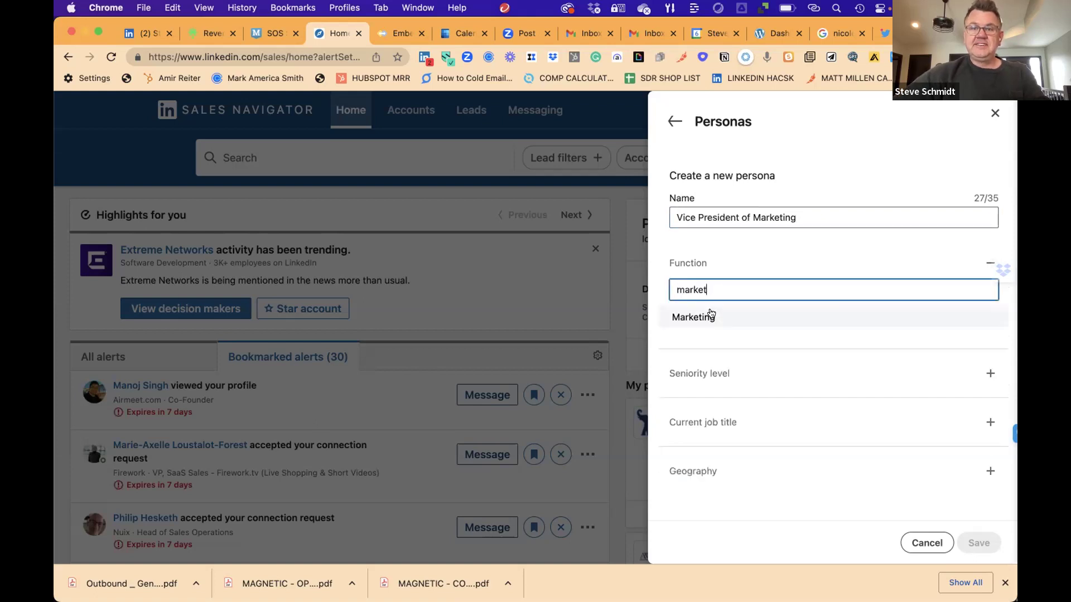
pyautogui.press('Return')
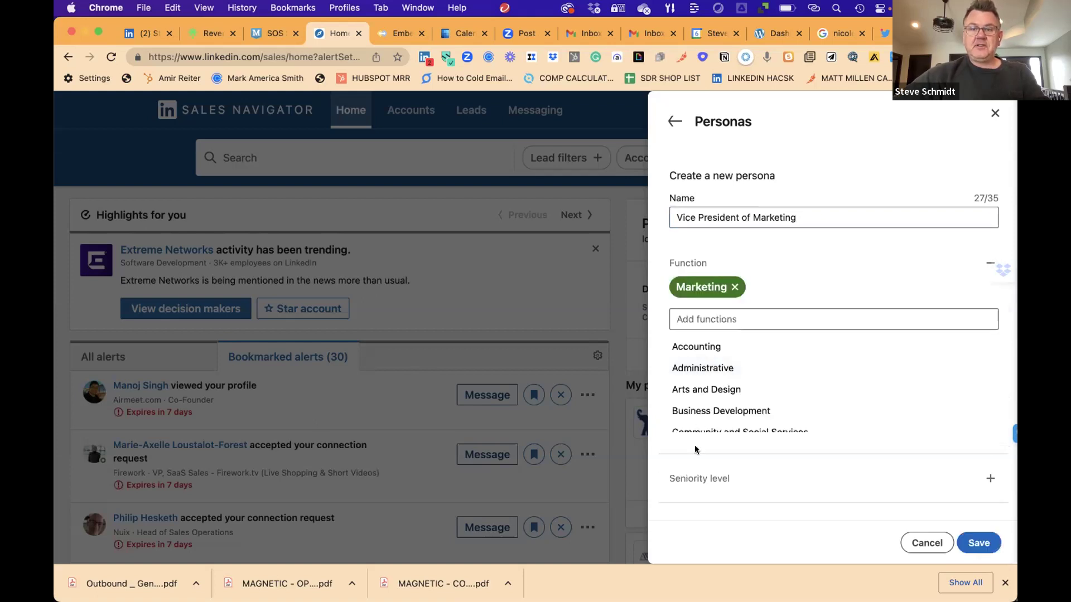
pyautogui.click(693, 472)
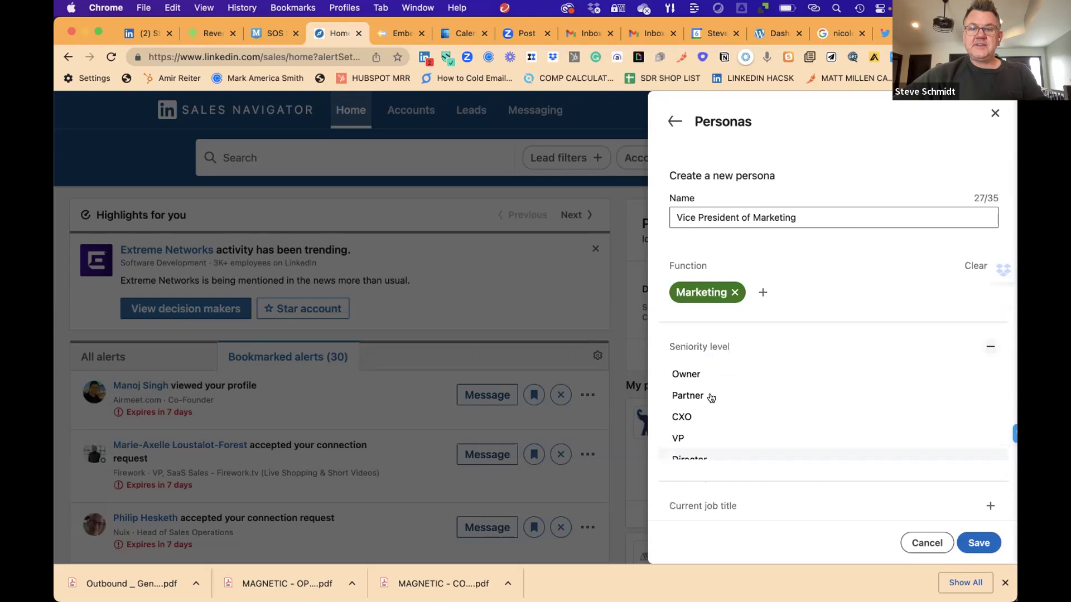
pyautogui.click(674, 418)
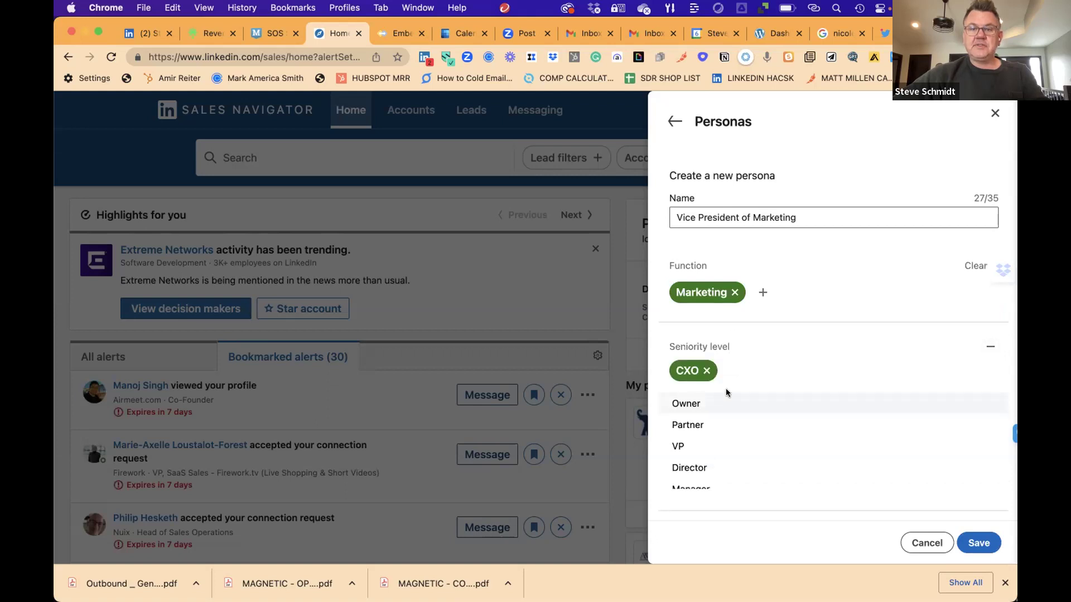
# Step: Add job title Chief Marketing Officer and geography United States, then save the persona
pyautogui.scroll(-2, 835, 427)
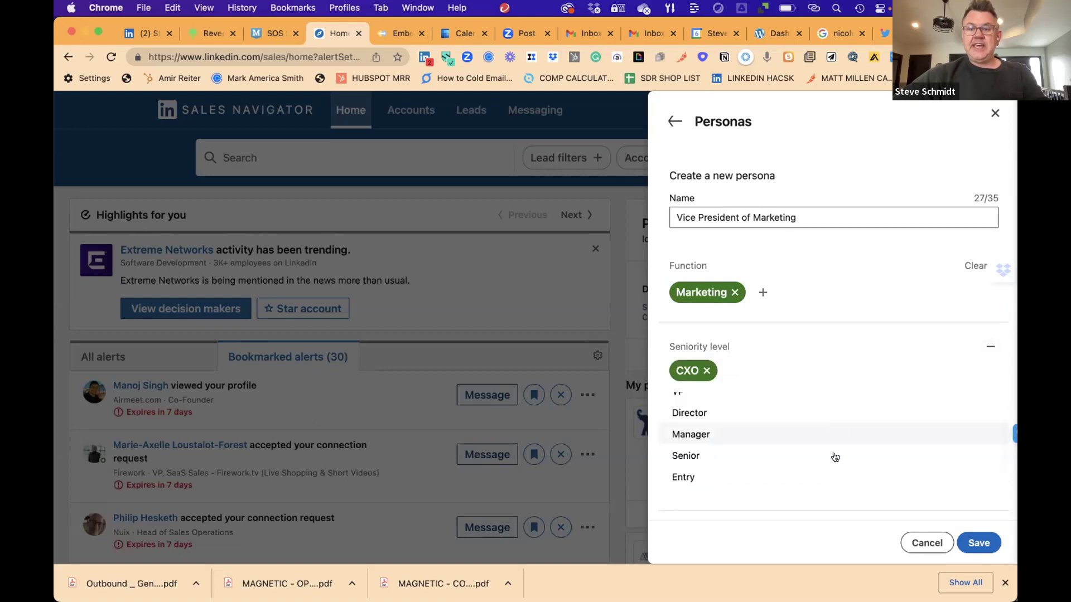
pyautogui.scroll(-3, 835, 454)
pyautogui.click(812, 437)
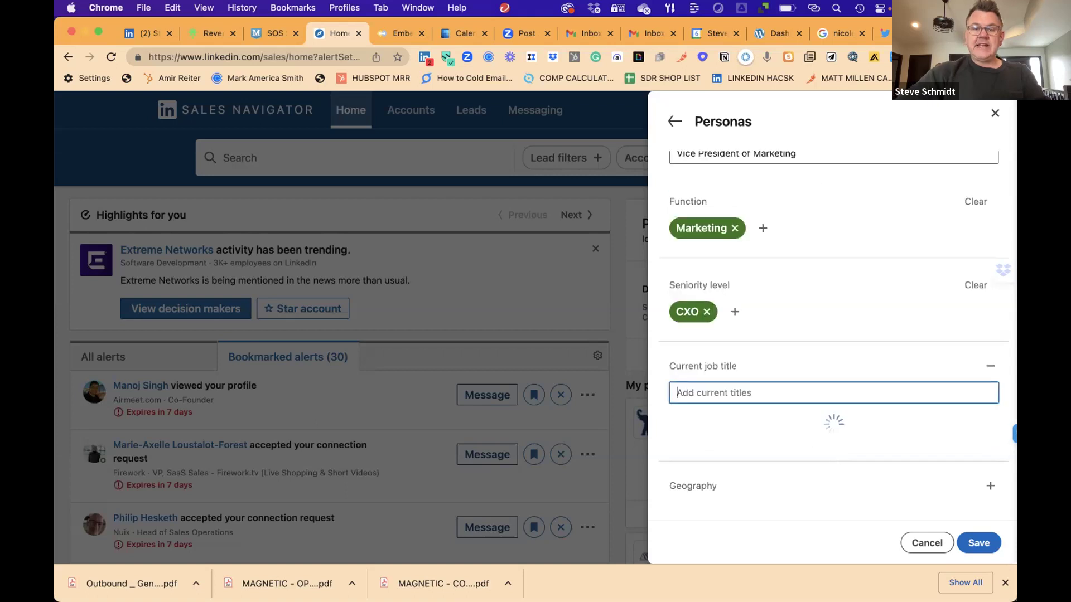
pyautogui.write('CMO')
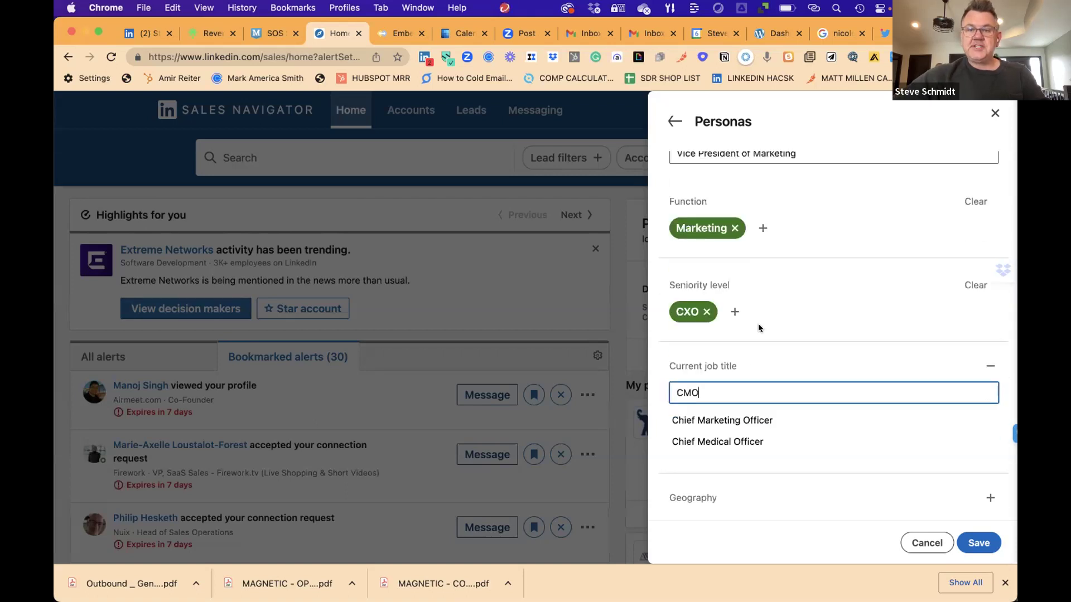
pyautogui.click(724, 420)
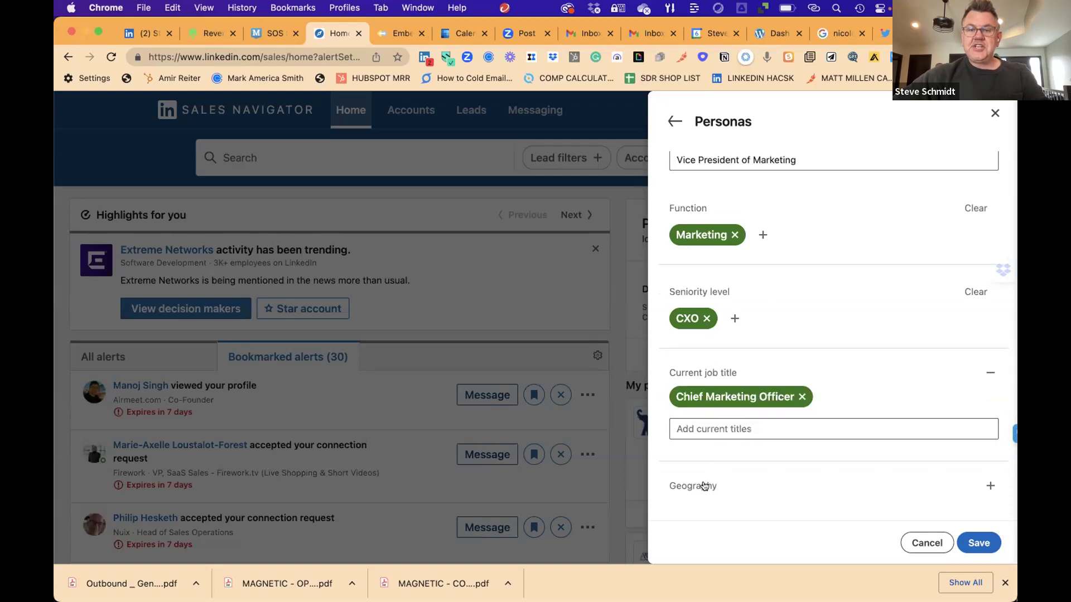
pyautogui.click(705, 486)
pyautogui.write('Unite')
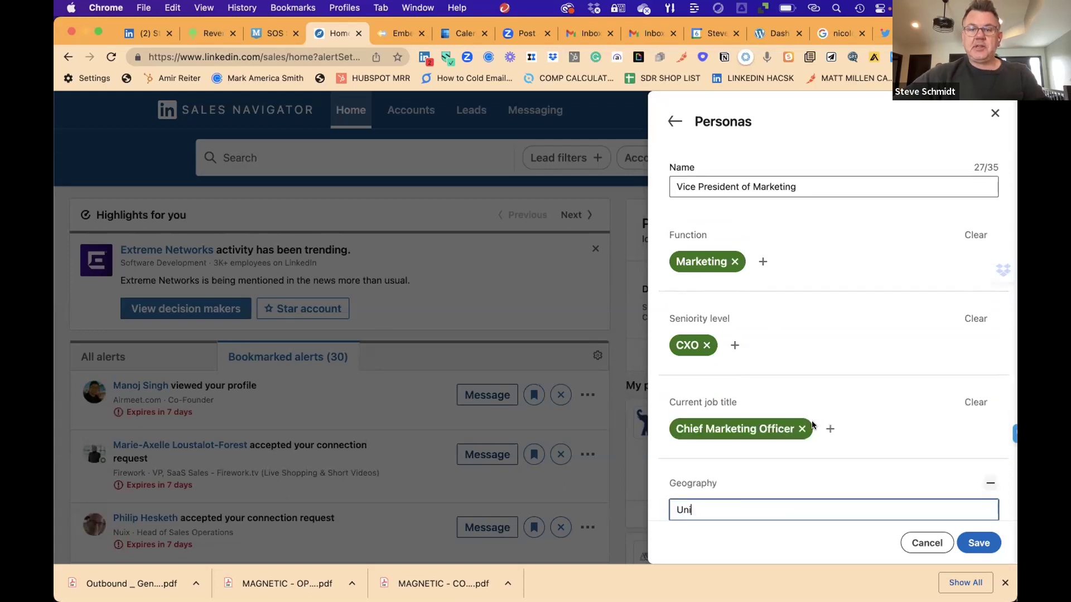
pyautogui.click(753, 440)
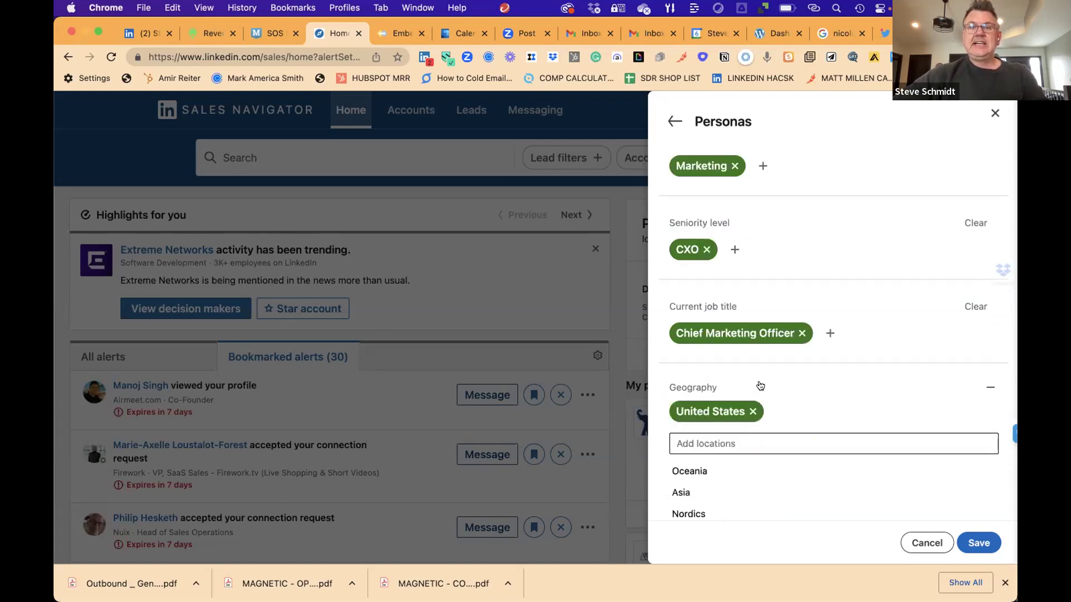
pyautogui.scroll(3, 758, 384)
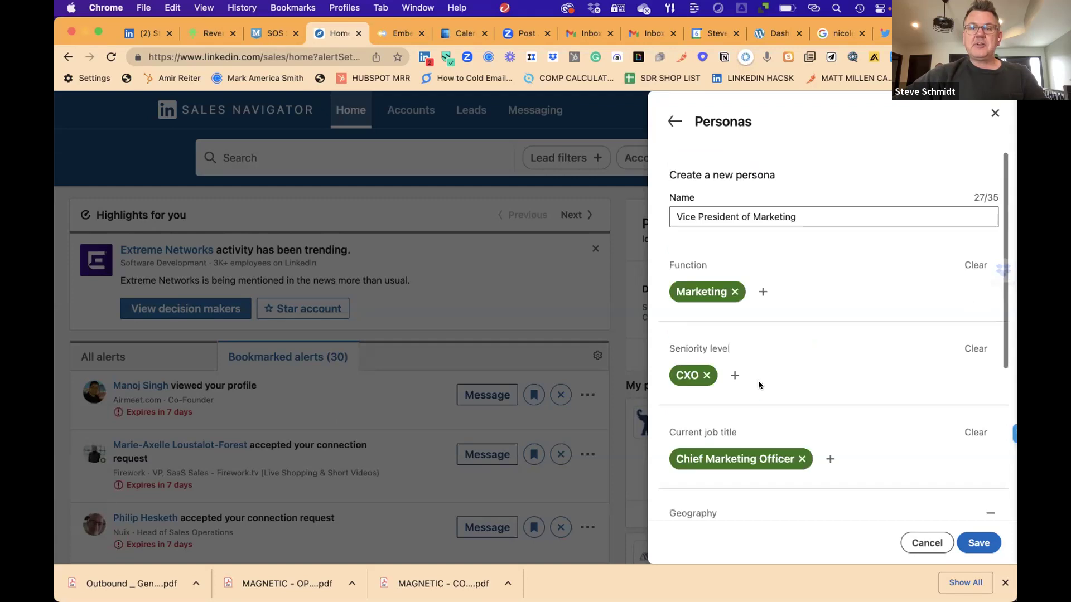
pyautogui.click(959, 543)
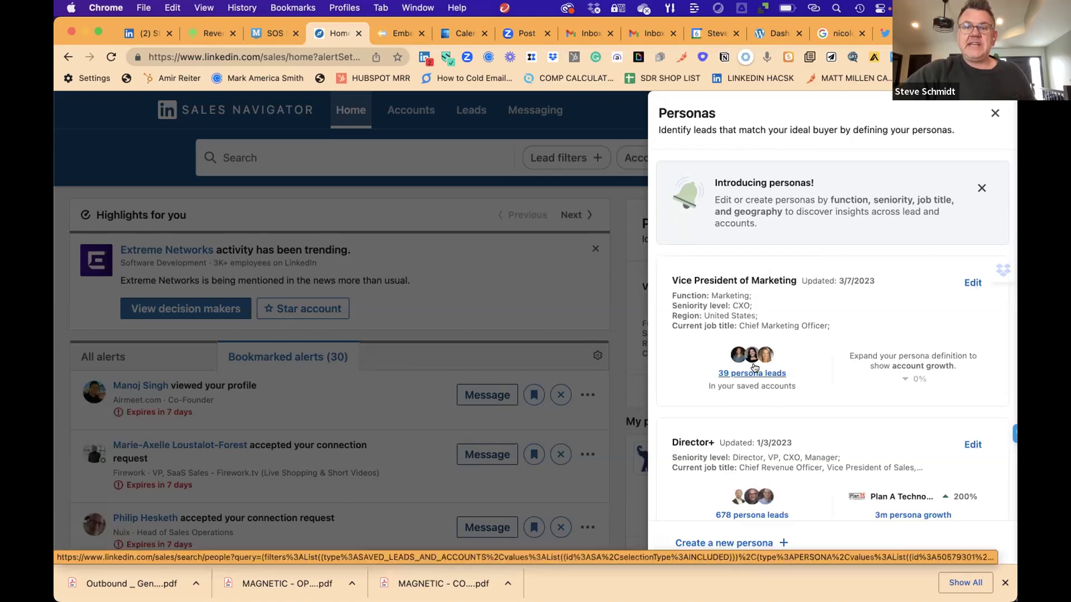
# Step: Open the 39 persona leads for the Vice President of Marketing persona
pyautogui.click(748, 374)
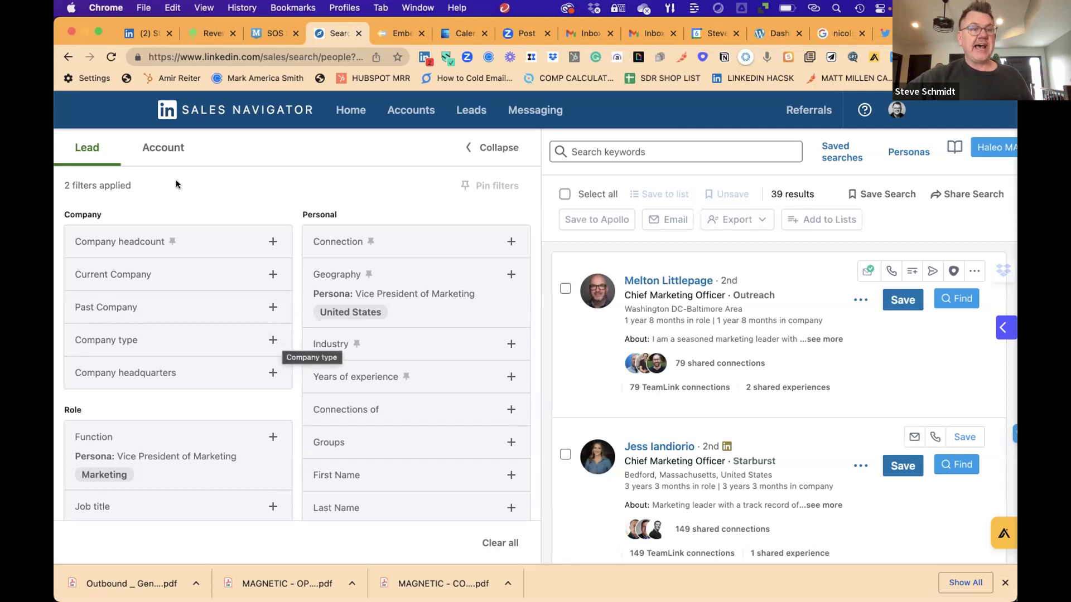
# Step: Search accounts filtered to the Software Development industry, found by typing 'software'
pyautogui.click(170, 153)
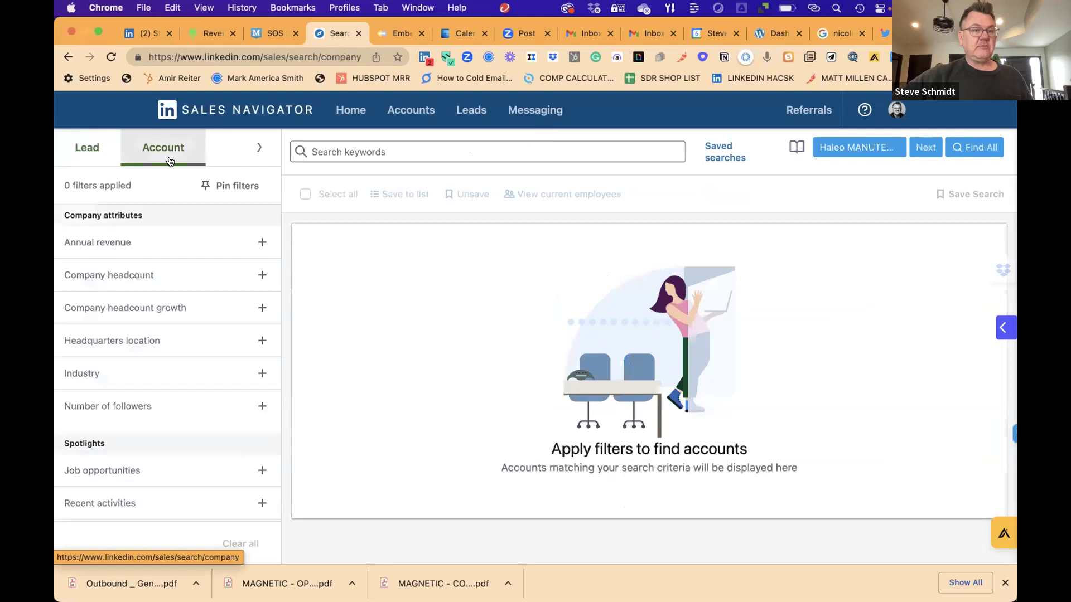
pyautogui.click(260, 375)
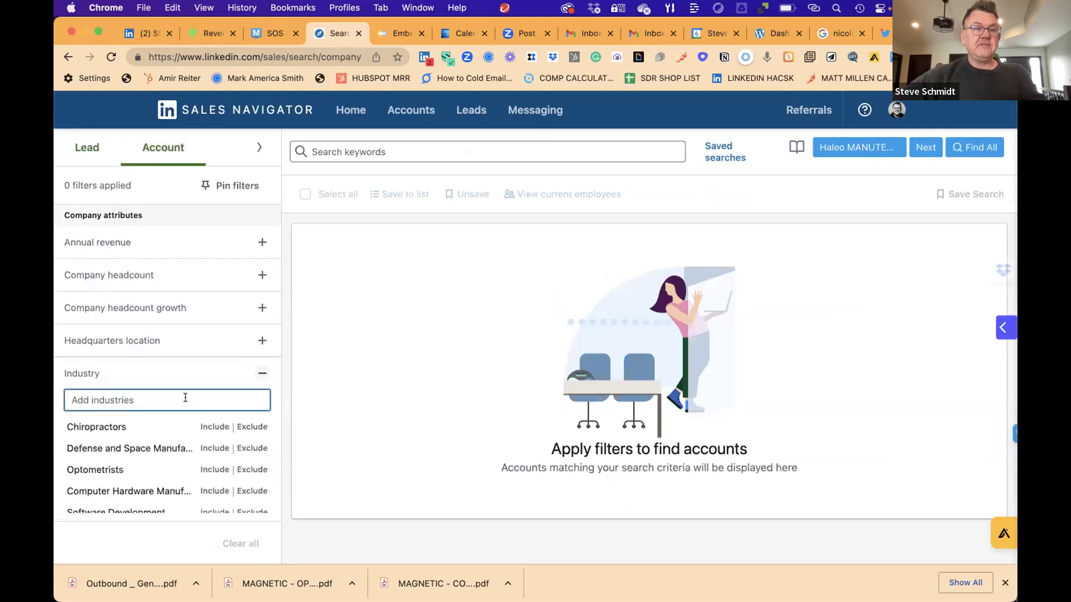
pyautogui.write('sof')
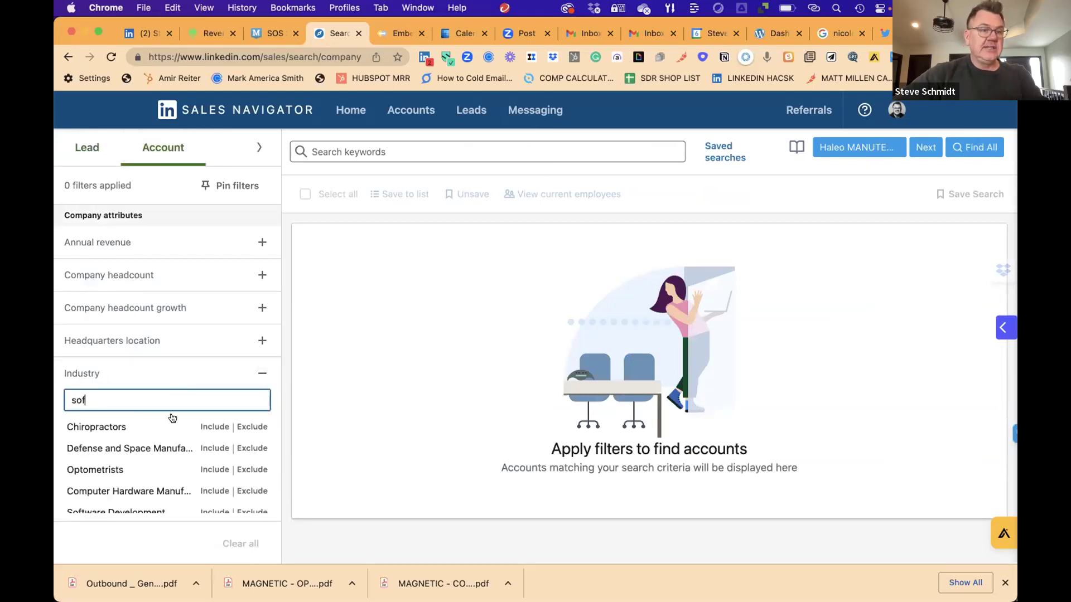
pyautogui.write('tware')
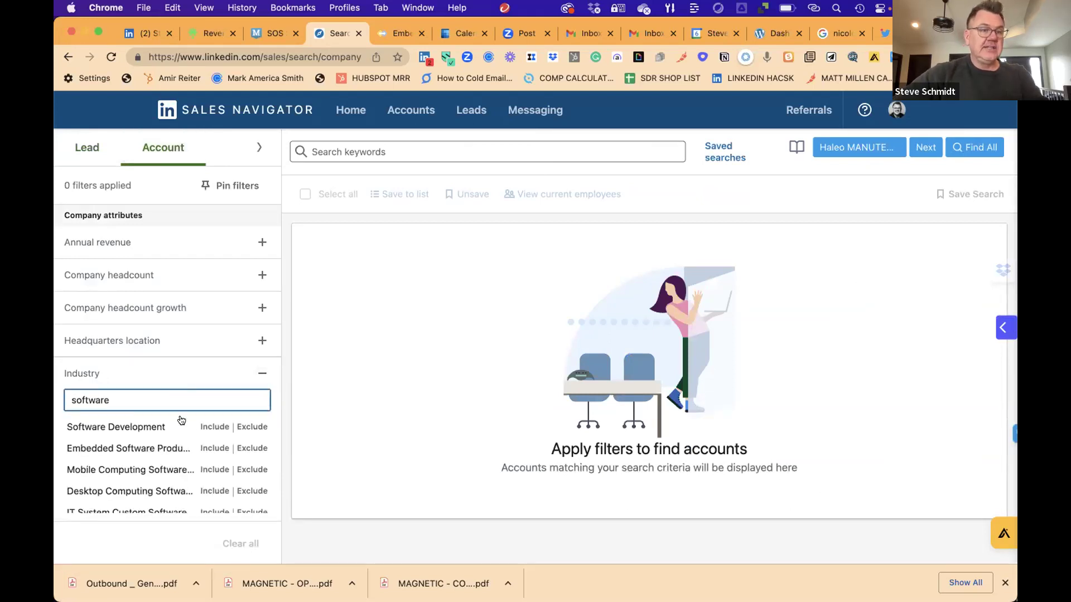
pyautogui.click(212, 424)
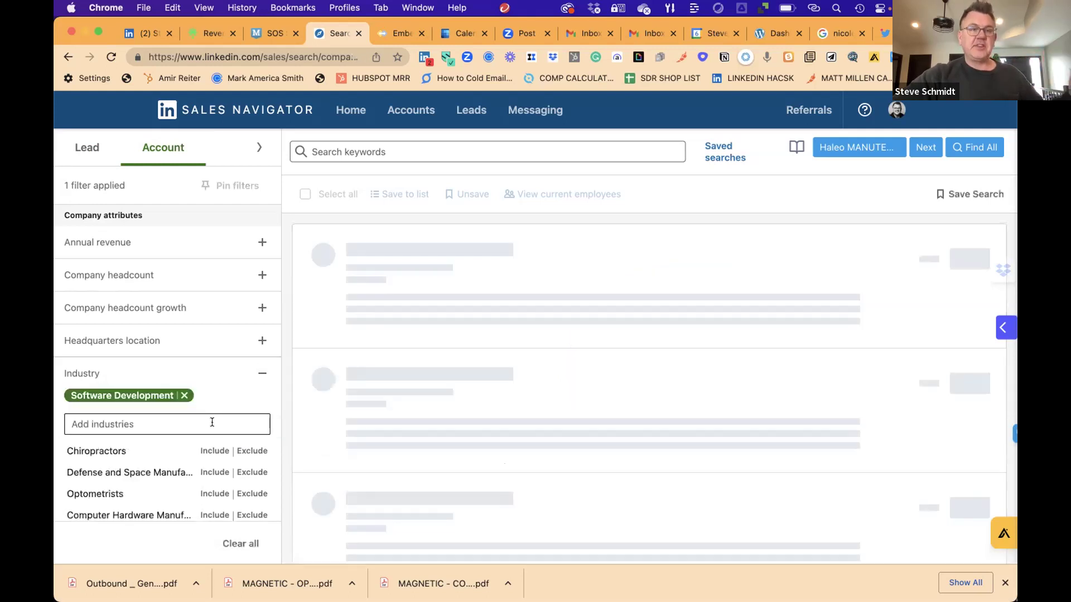
pyautogui.scroll(-2, 211, 422)
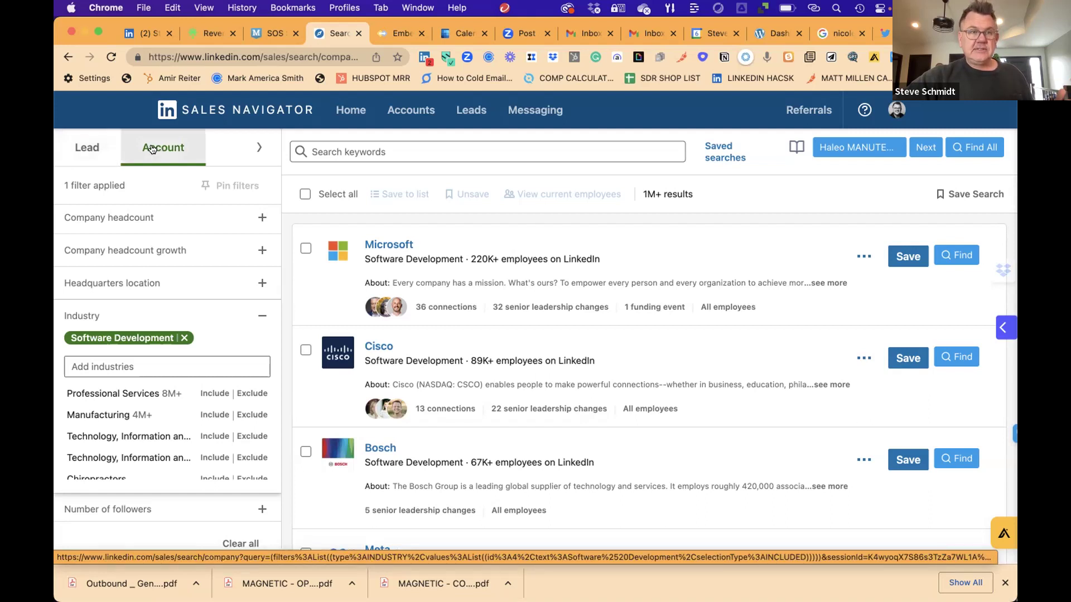
# Step: Switch between Lead and Account results, ending on 16M+ Software Development leads
pyautogui.click(115, 147)
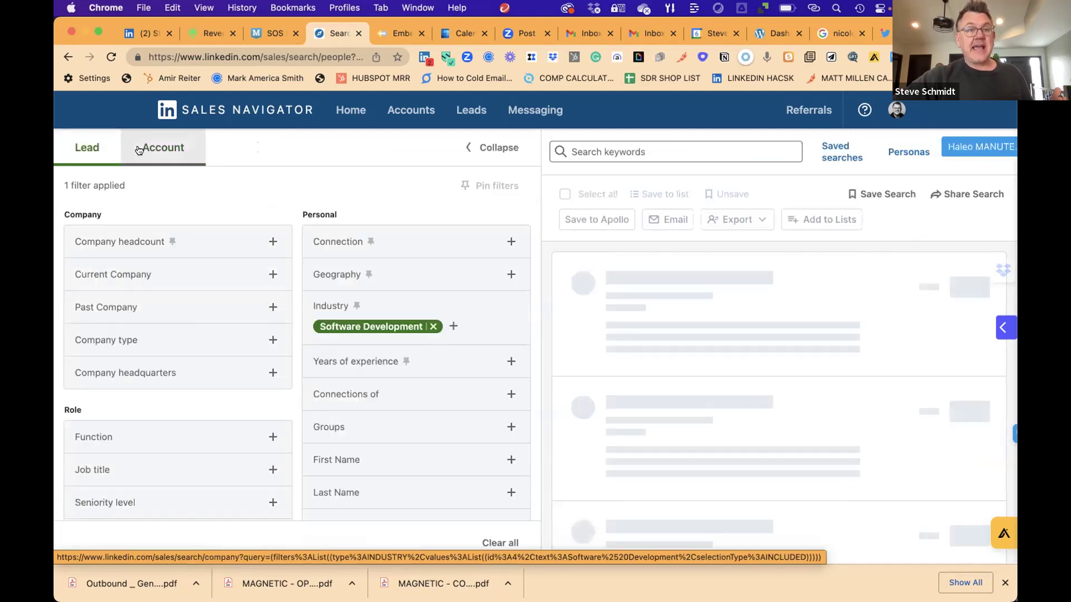
pyautogui.click(139, 150)
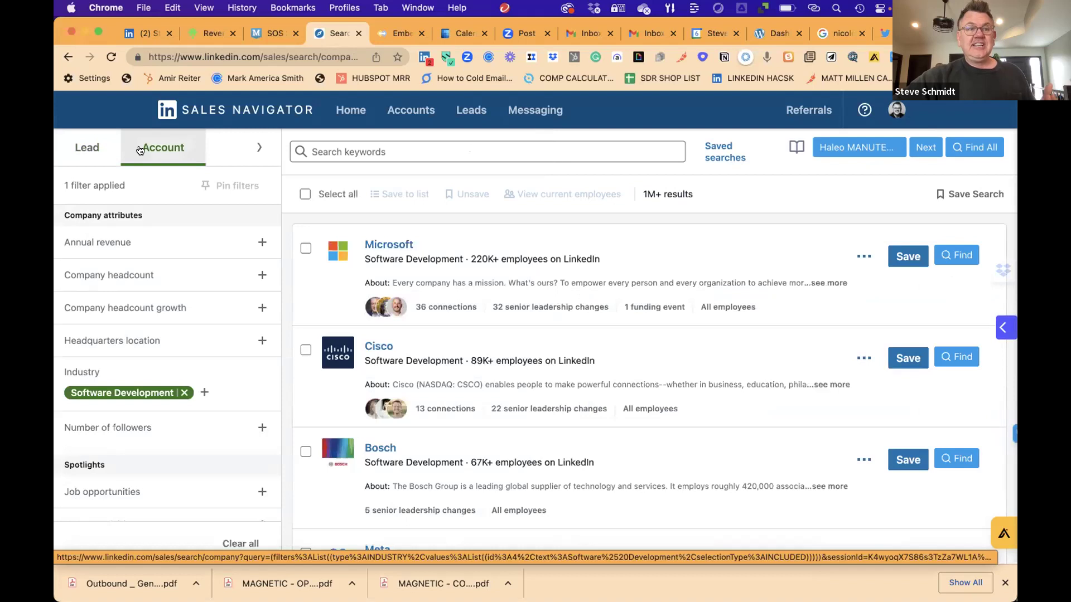
pyautogui.click(89, 148)
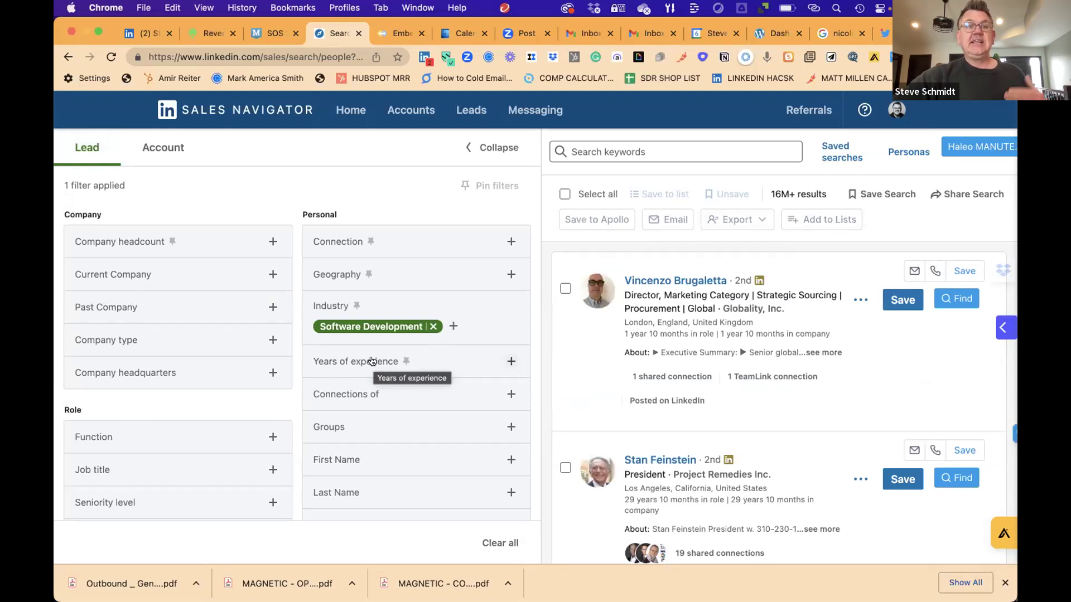
pyautogui.moveTo(372, 325)
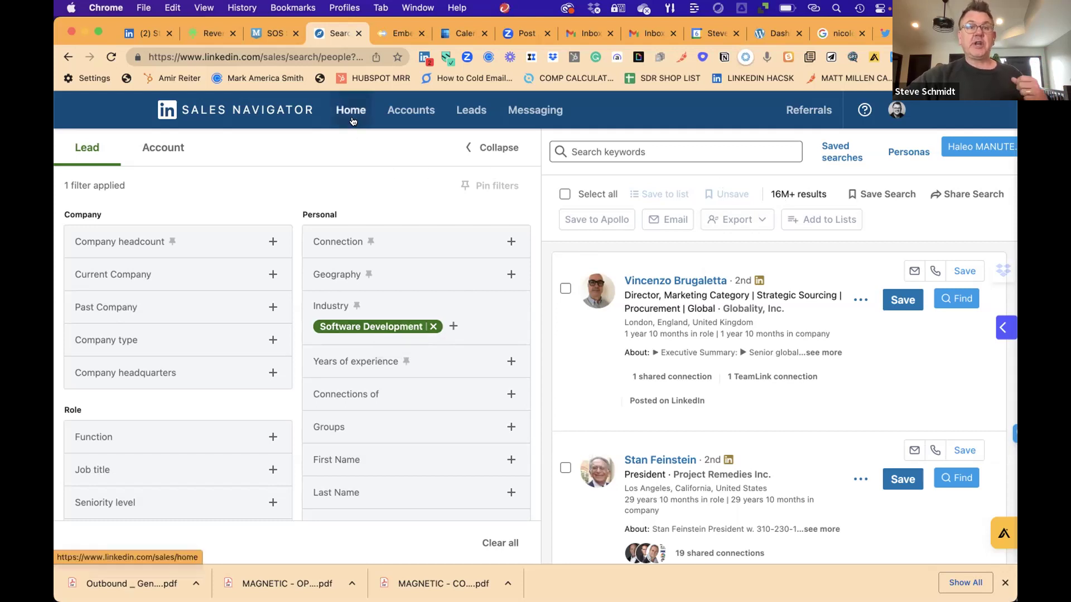
# Step: From Home, view the Vice President of Marketing persona's leads, then return Home
pyautogui.click(352, 121)
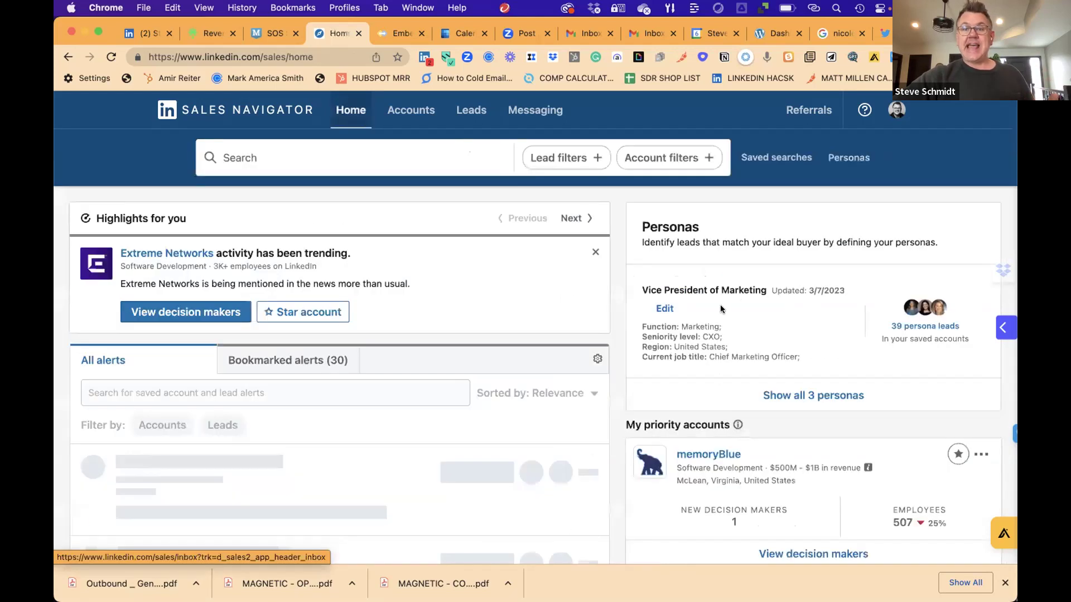
pyautogui.click(723, 290)
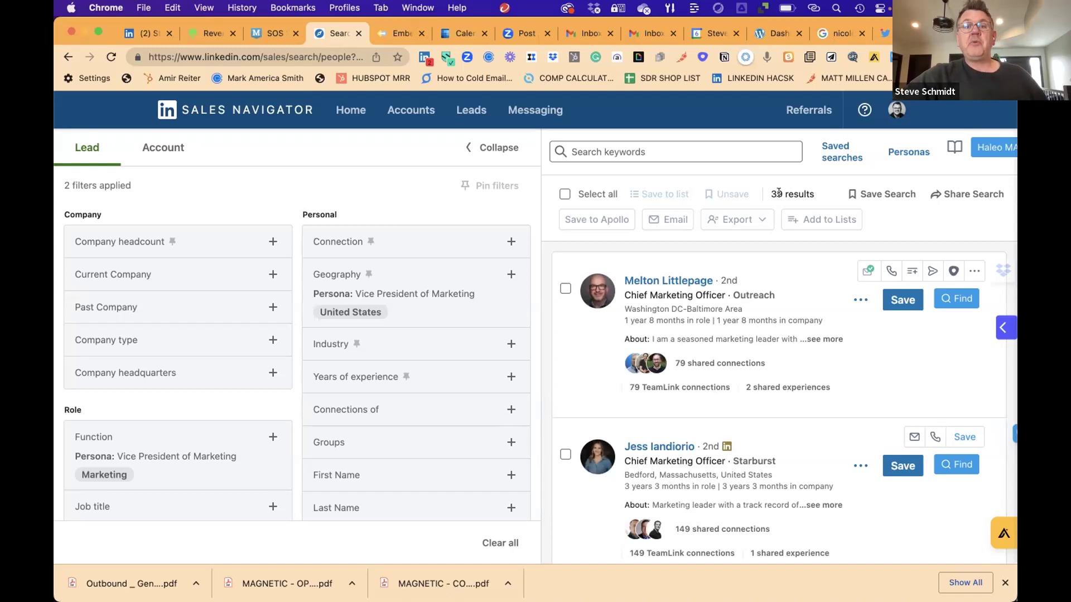
pyautogui.click(351, 124)
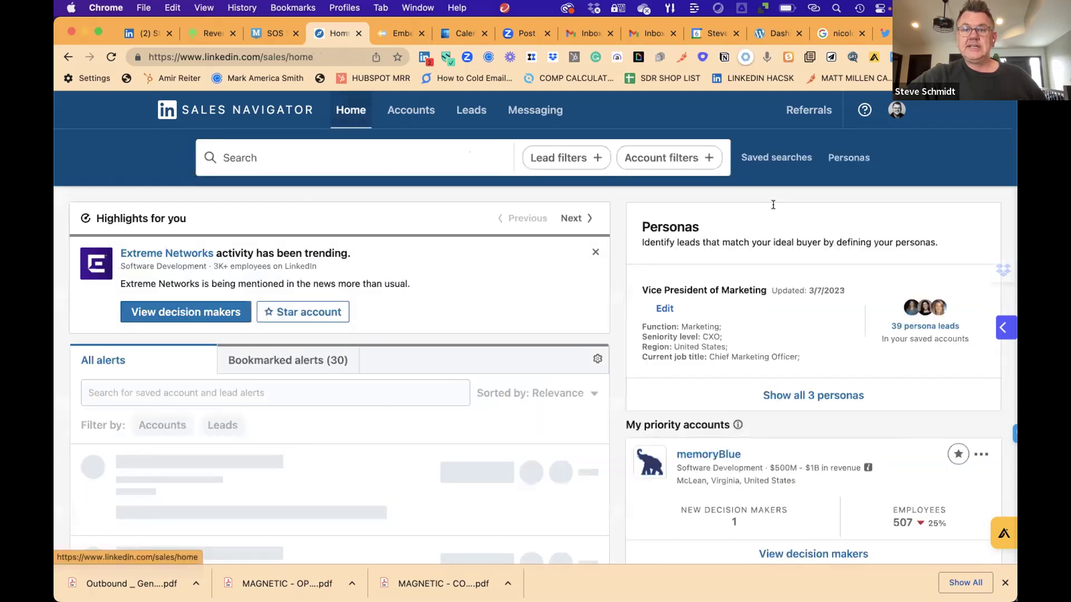
# Step: Show the CXO persona's 388 leads from the full personas list with filters collapsed
pyautogui.click(799, 395)
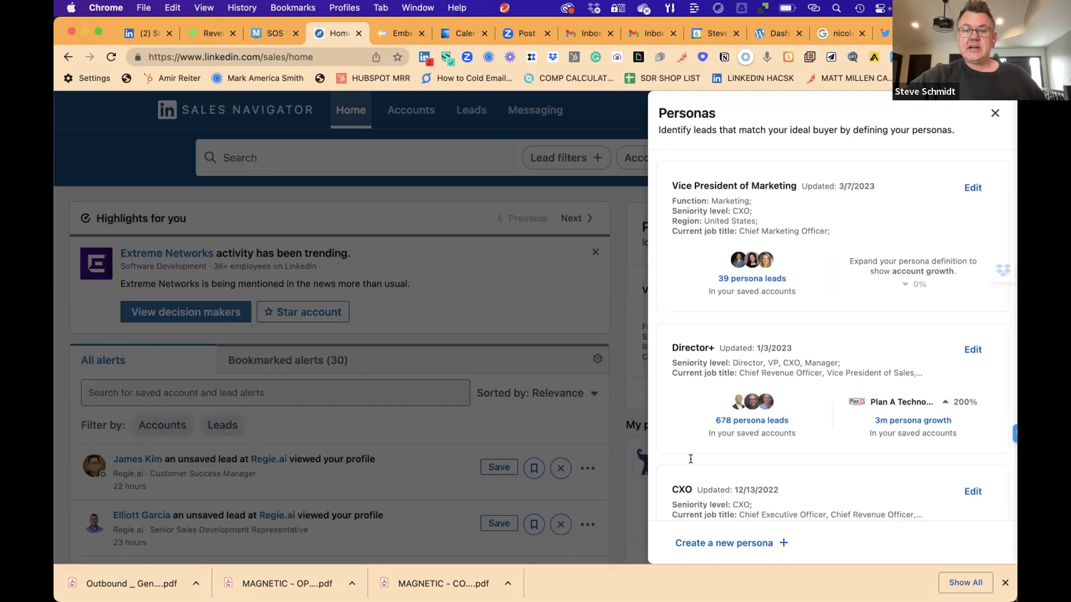
pyautogui.scroll(-2, 722, 476)
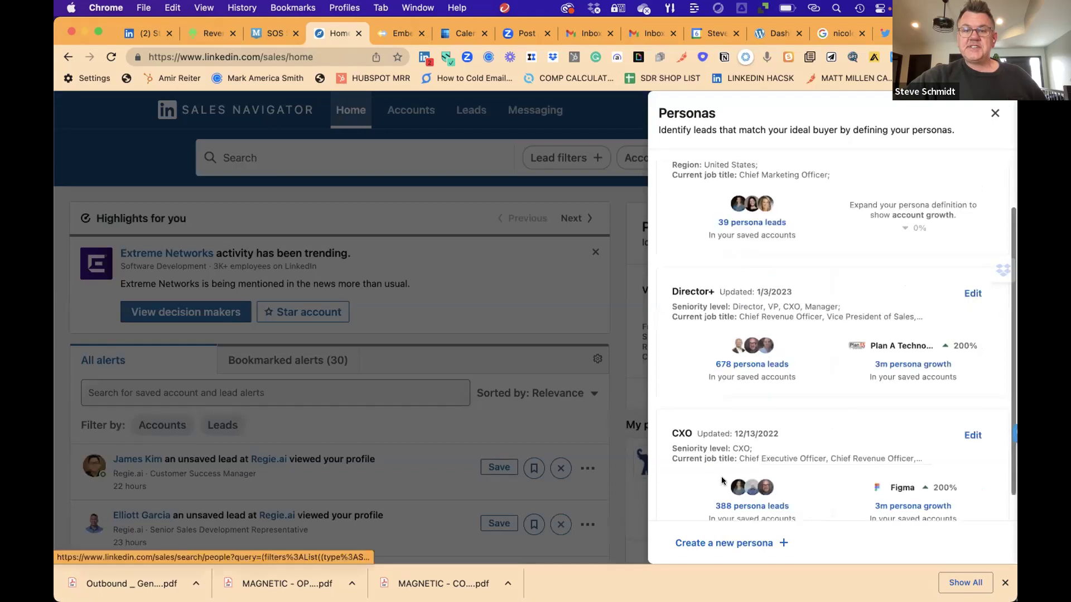
pyautogui.click(731, 506)
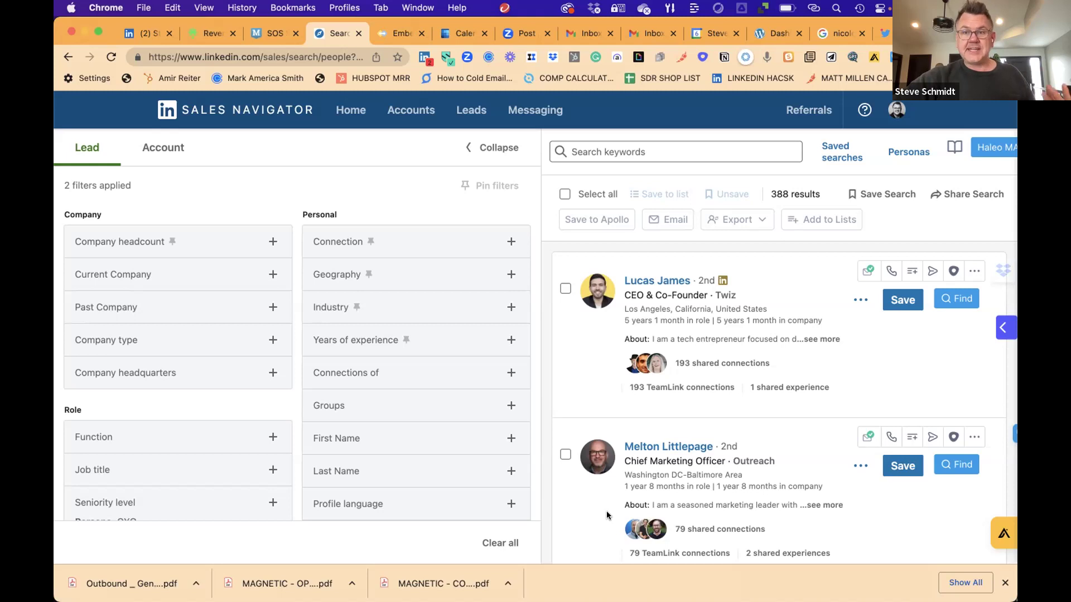
pyautogui.click(498, 147)
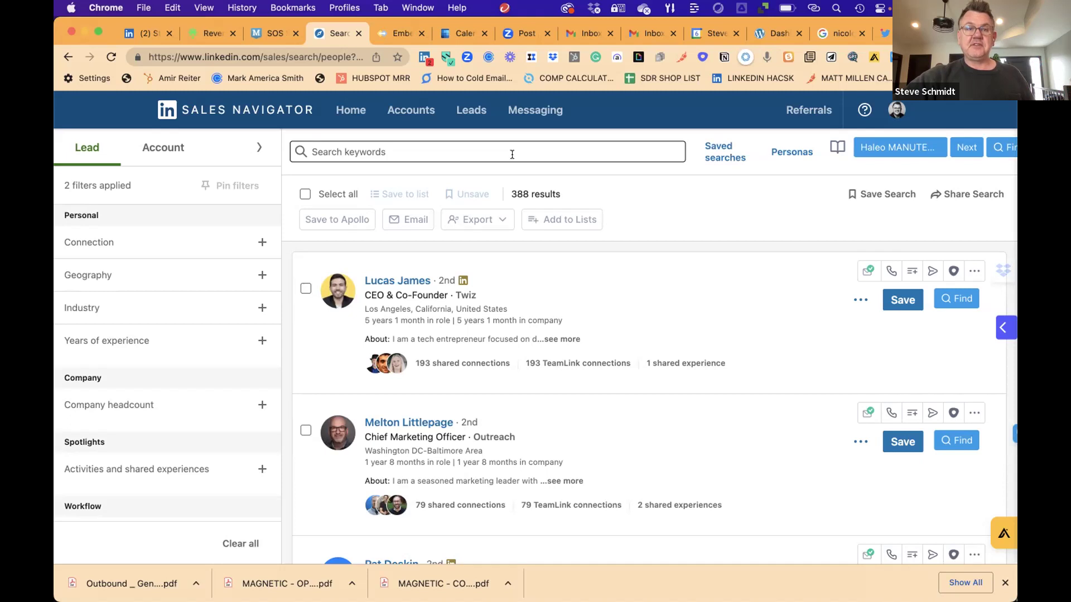
# Step: Bring up and dismiss the ••• action menus on the first leads in the results
pyautogui.click(860, 300)
pyautogui.click(777, 350)
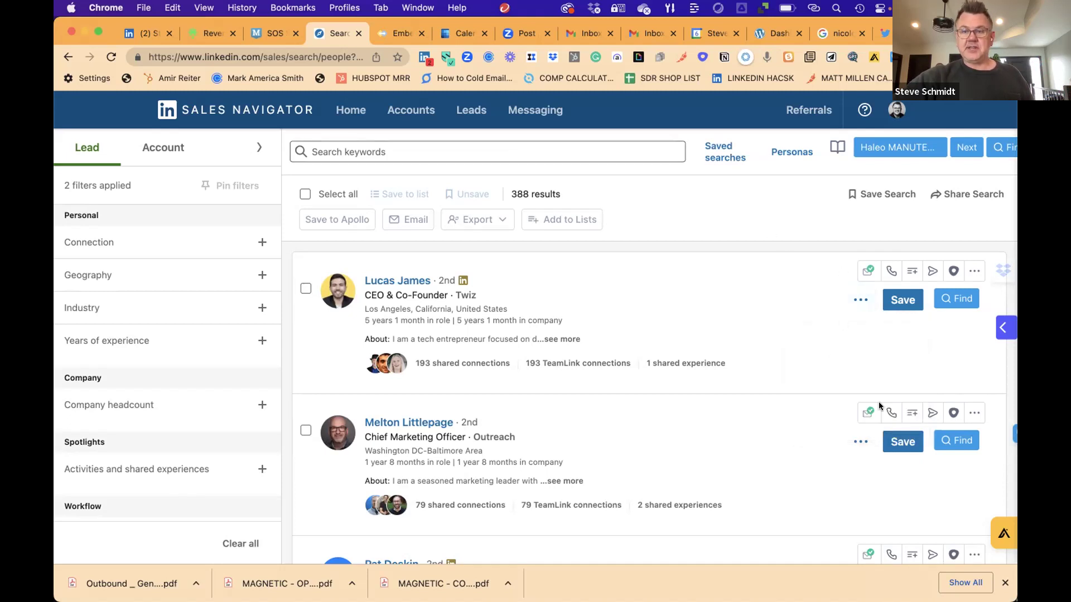
pyautogui.click(859, 442)
pyautogui.click(791, 455)
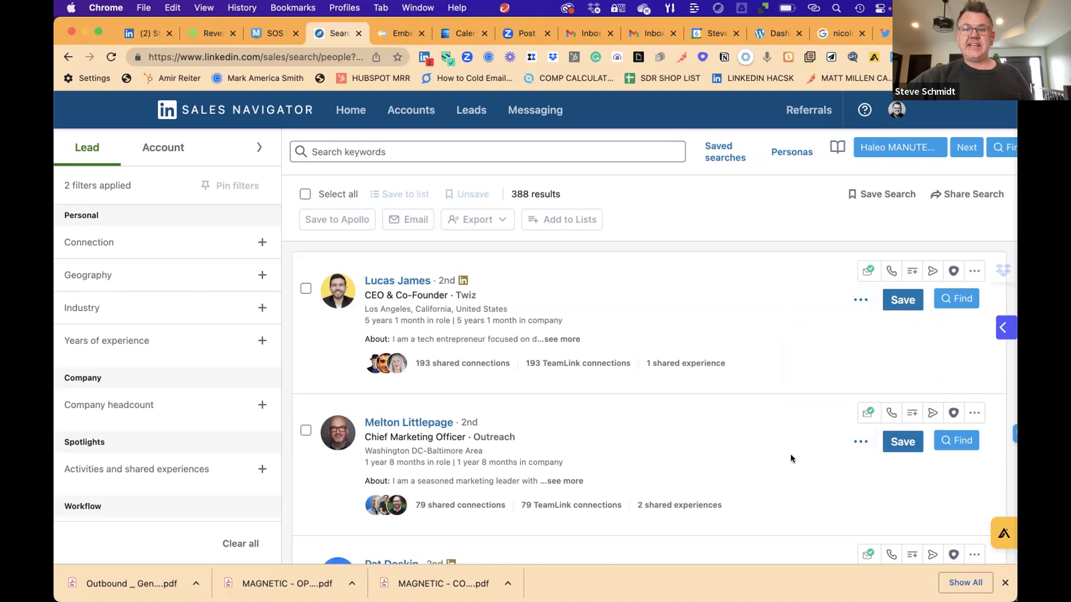
pyautogui.scroll(-2, 853, 505)
# Step: Invite the Bluecore Chief Revenue Officer to connect with Save as lead, then view Account lists
pyautogui.click(861, 363)
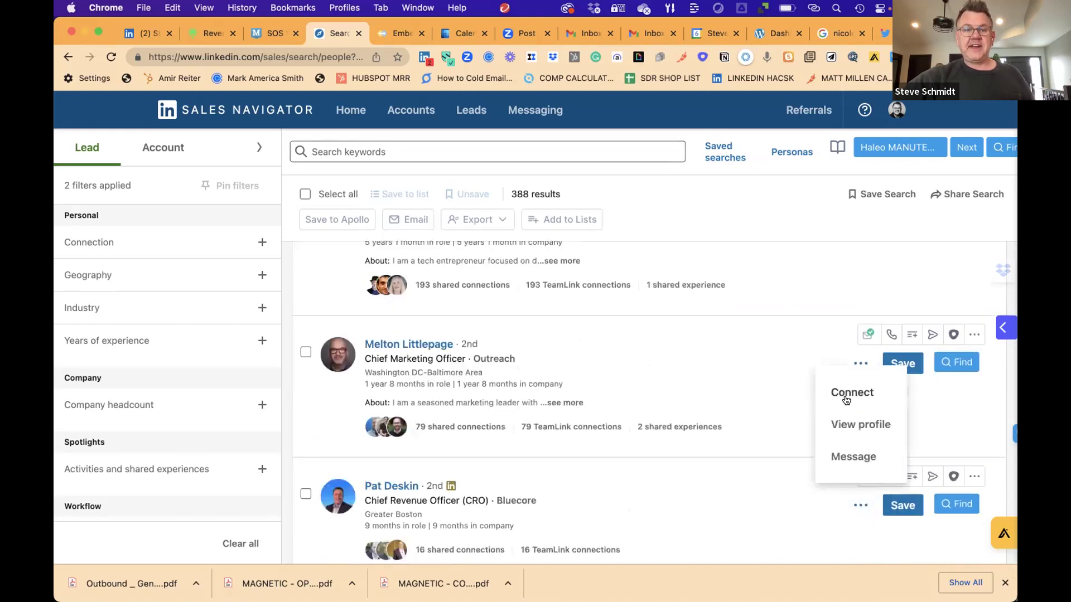
pyautogui.click(842, 393)
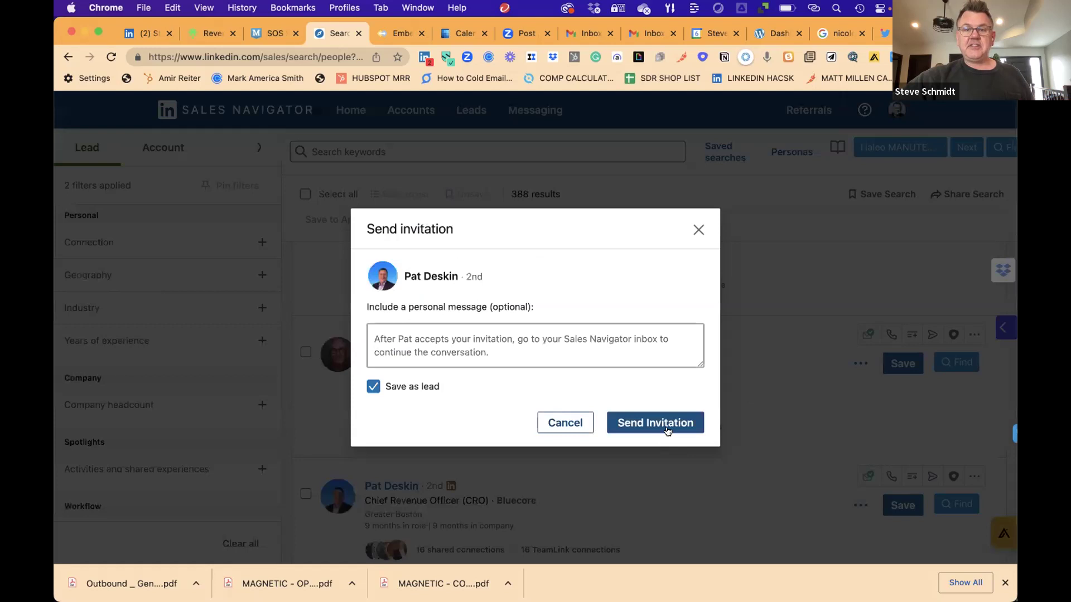
pyautogui.press('Return')
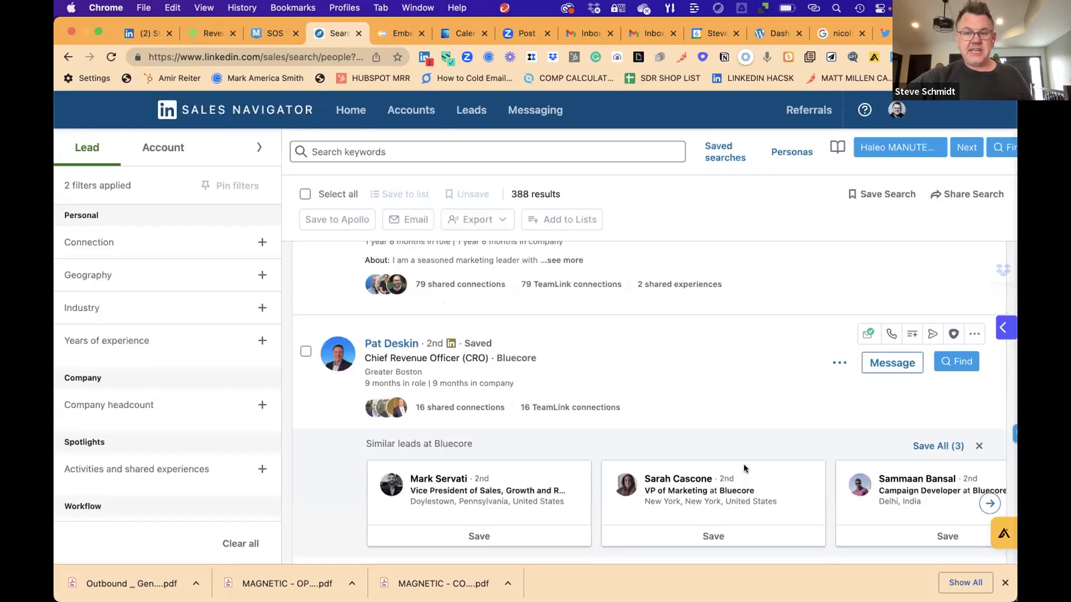
pyautogui.scroll(-2, 744, 464)
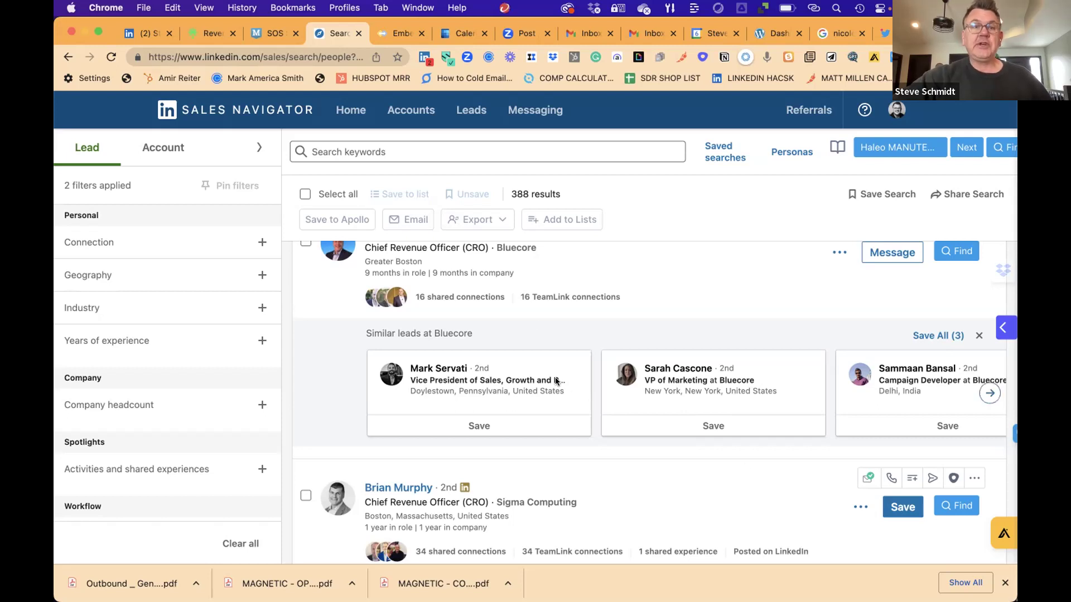
pyautogui.click(415, 123)
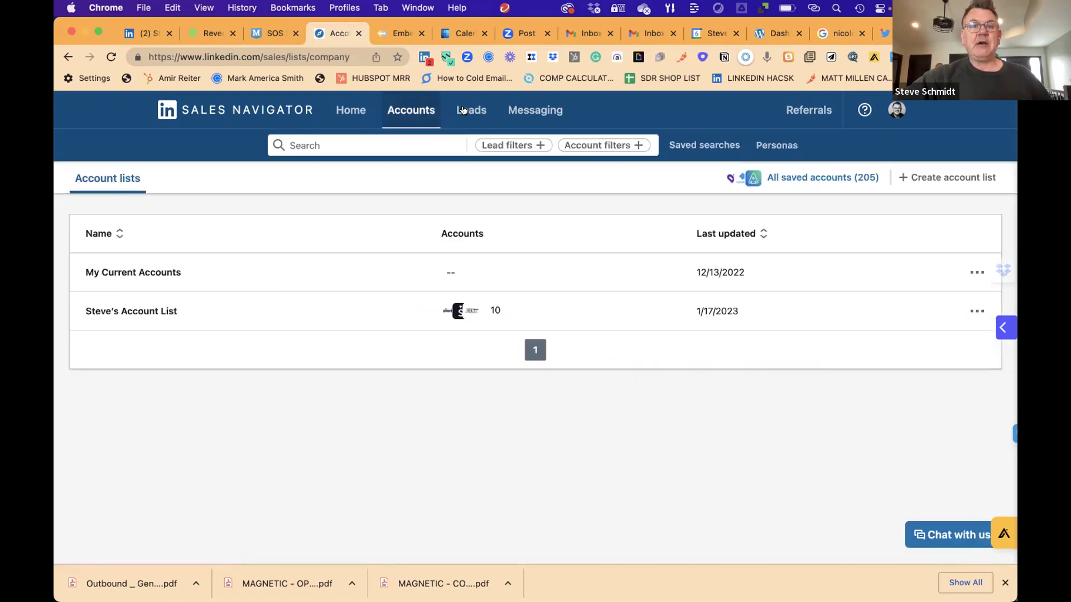
# Step: Open Recommended Leads, filter to the 49 recent posters, then the 36 sharing experiences
pyautogui.click(462, 110)
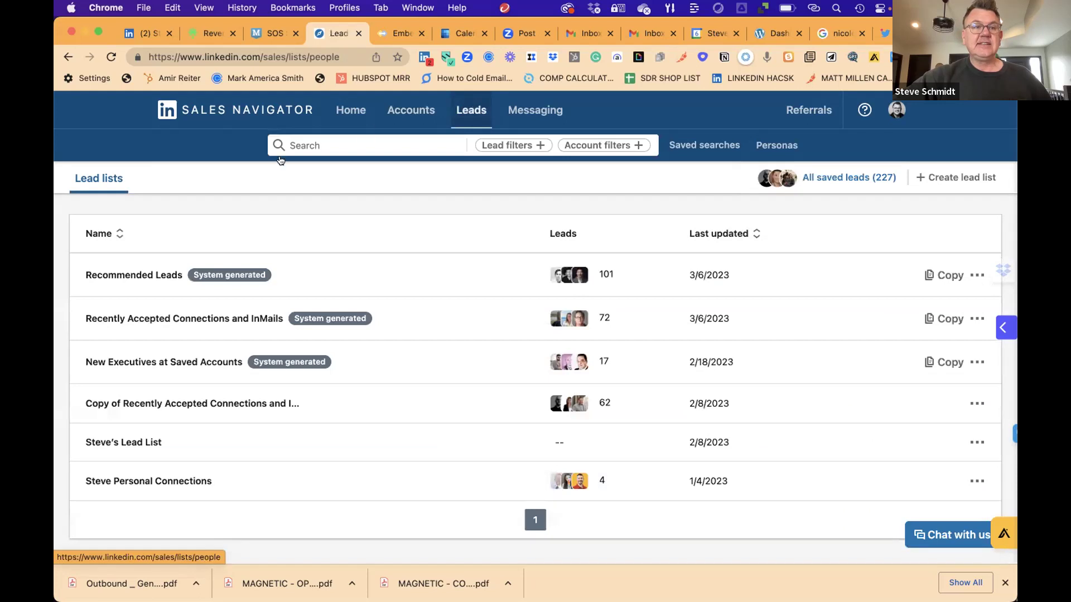
pyautogui.click(143, 278)
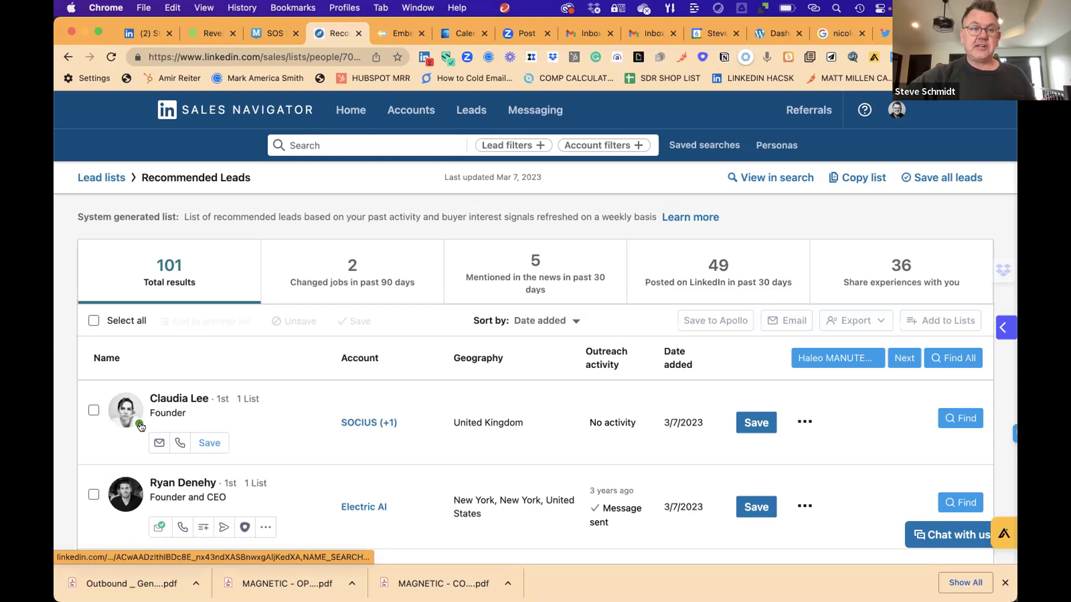
pyautogui.scroll(-1, 142, 425)
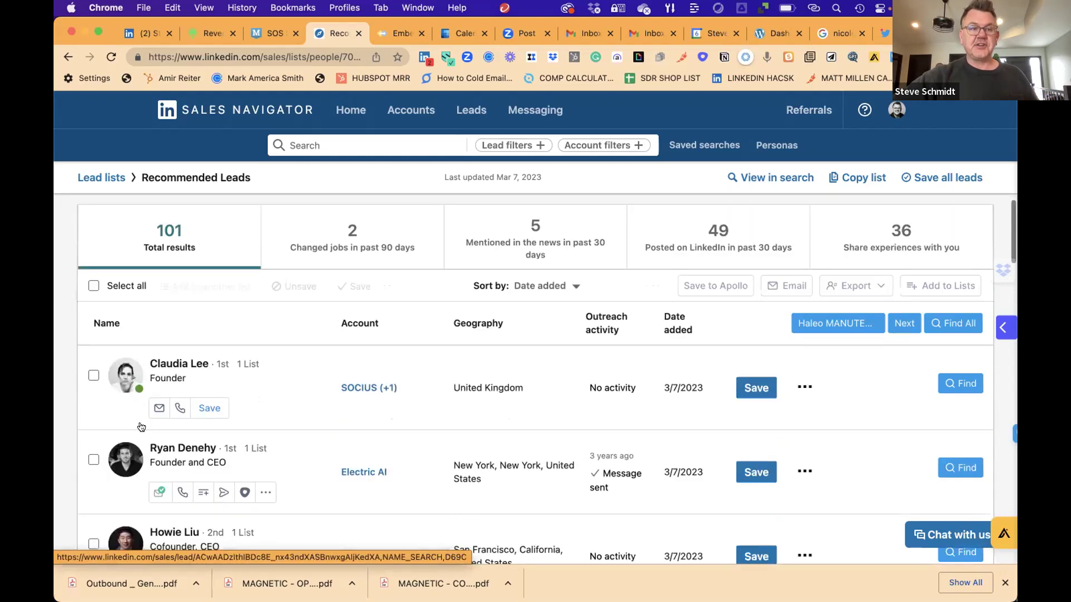
pyautogui.scroll(-1, 141, 427)
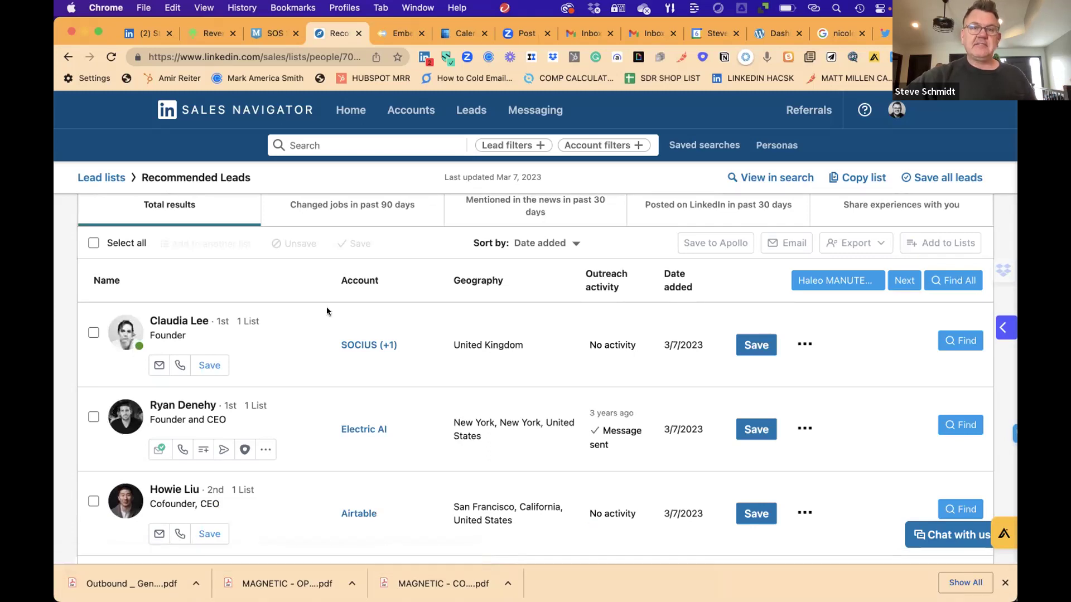
pyautogui.scroll(2, 725, 268)
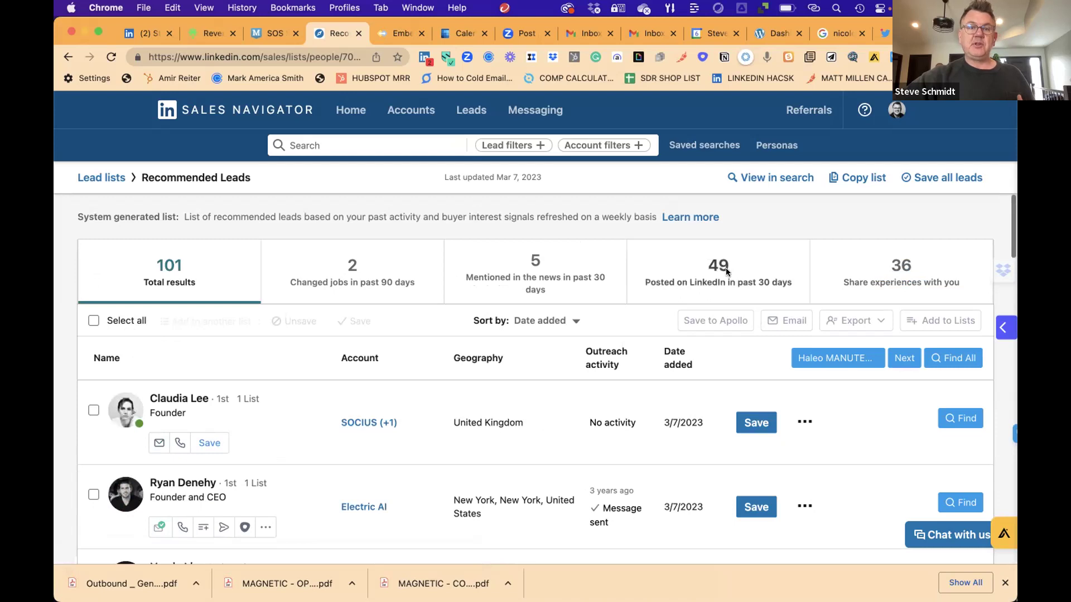
pyautogui.click(725, 268)
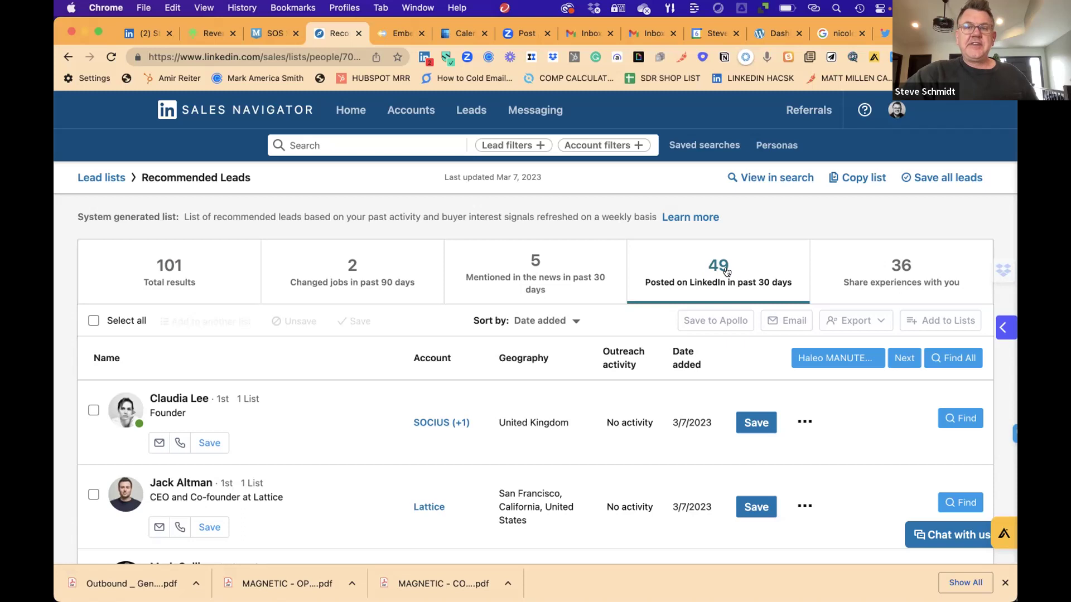
pyautogui.click(890, 279)
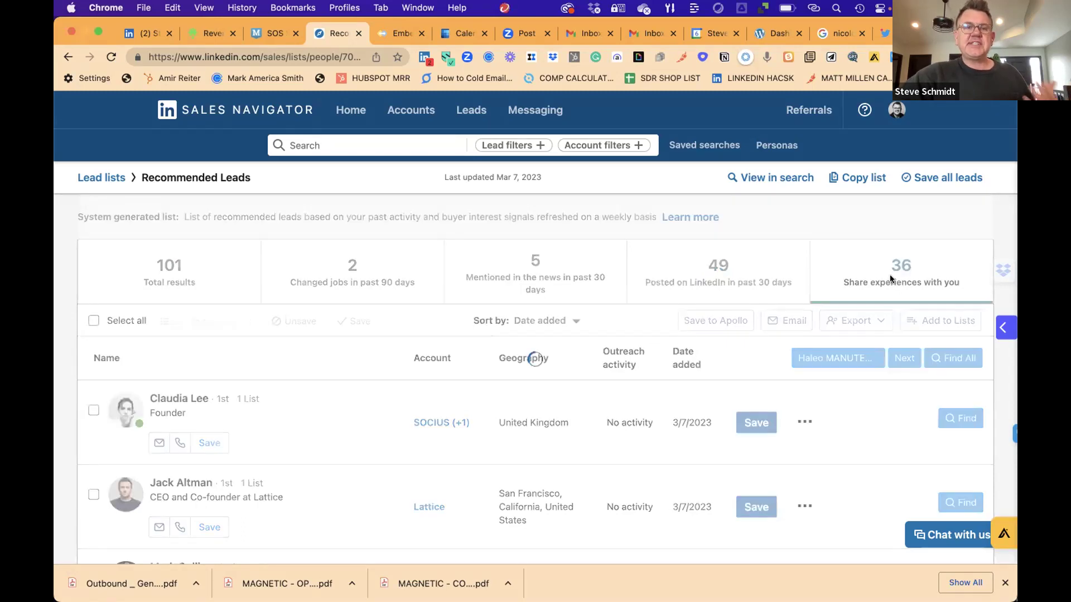
# Step: On the home feed, sort alerts by Latest and scroll through the recent alerts
pyautogui.click(351, 111)
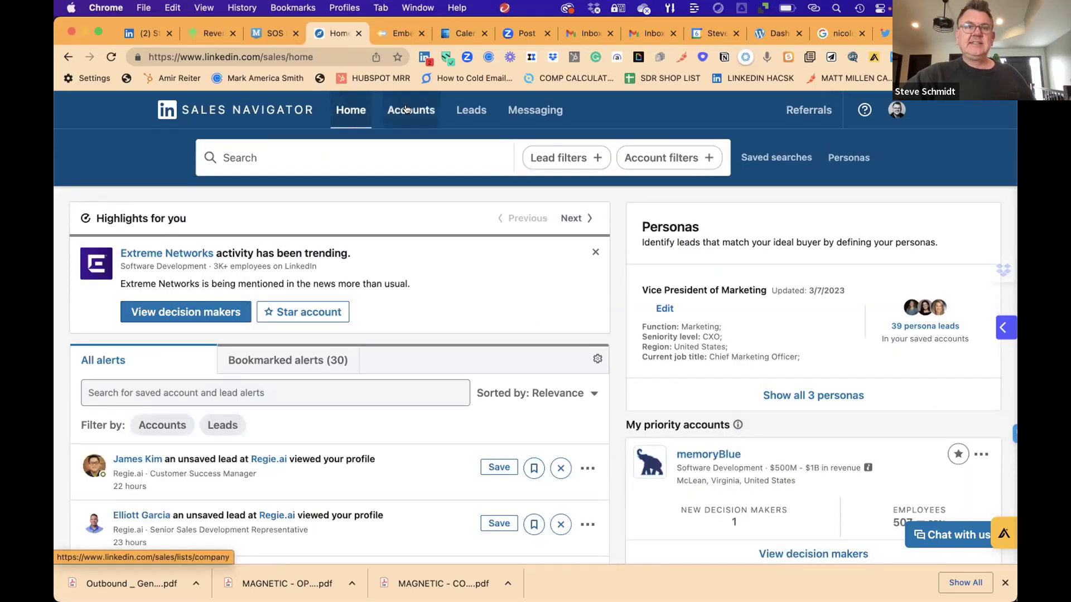
pyautogui.scroll(-1, 467, 270)
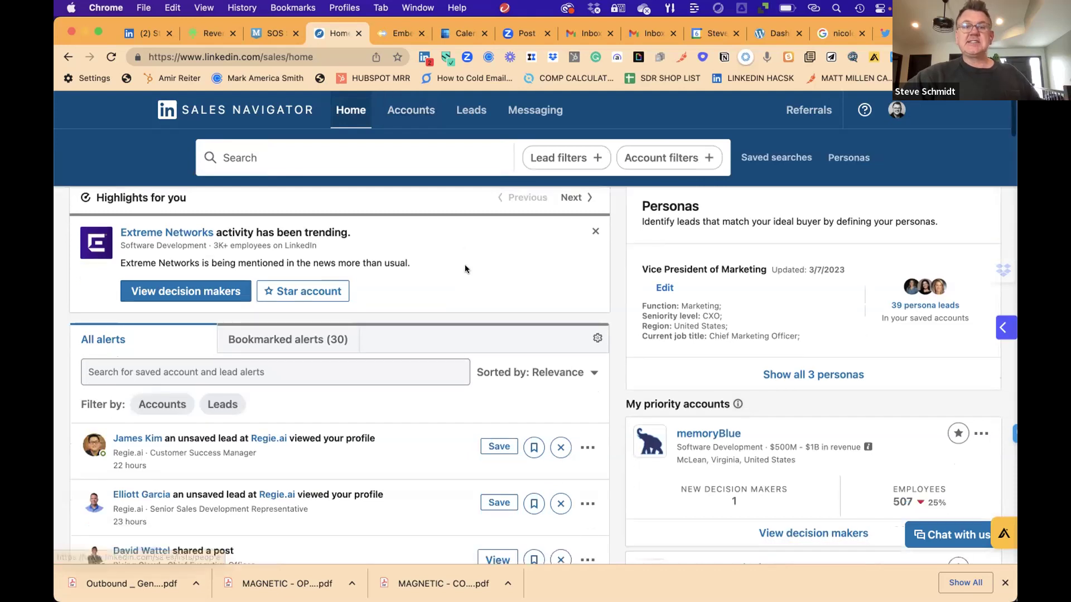
pyautogui.scroll(-2, 466, 269)
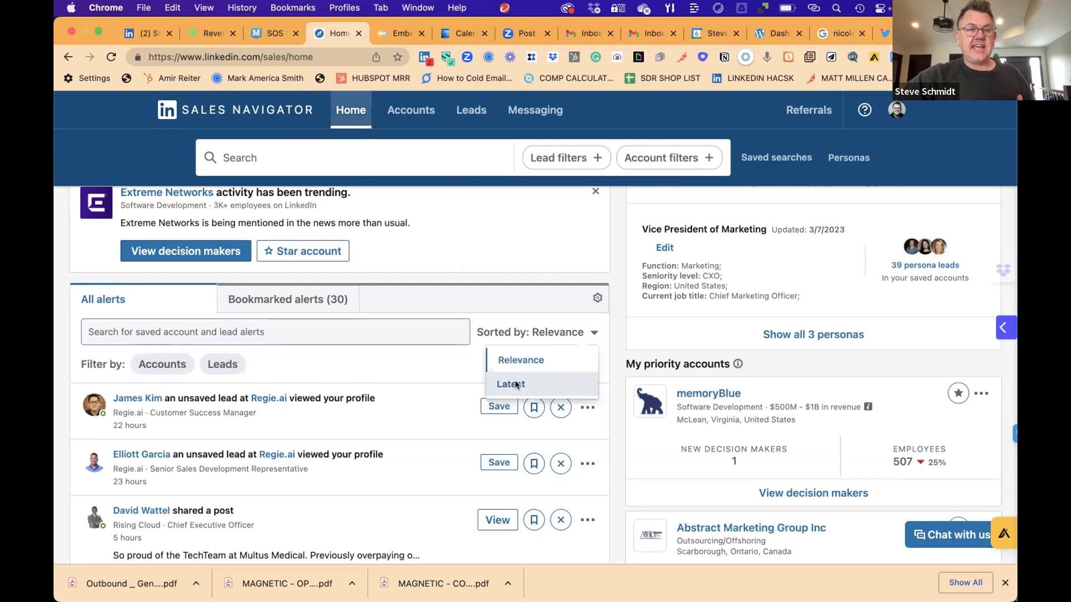
pyautogui.click(516, 384)
pyautogui.scroll(-3, 464, 400)
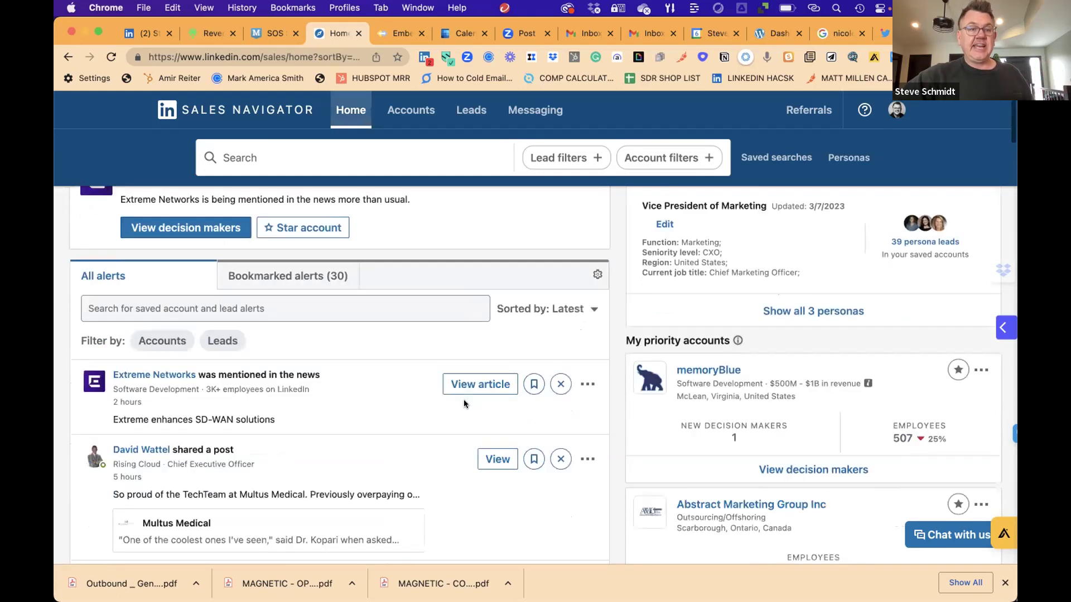
pyautogui.scroll(-5, 463, 403)
pyautogui.scroll(-3, 463, 403)
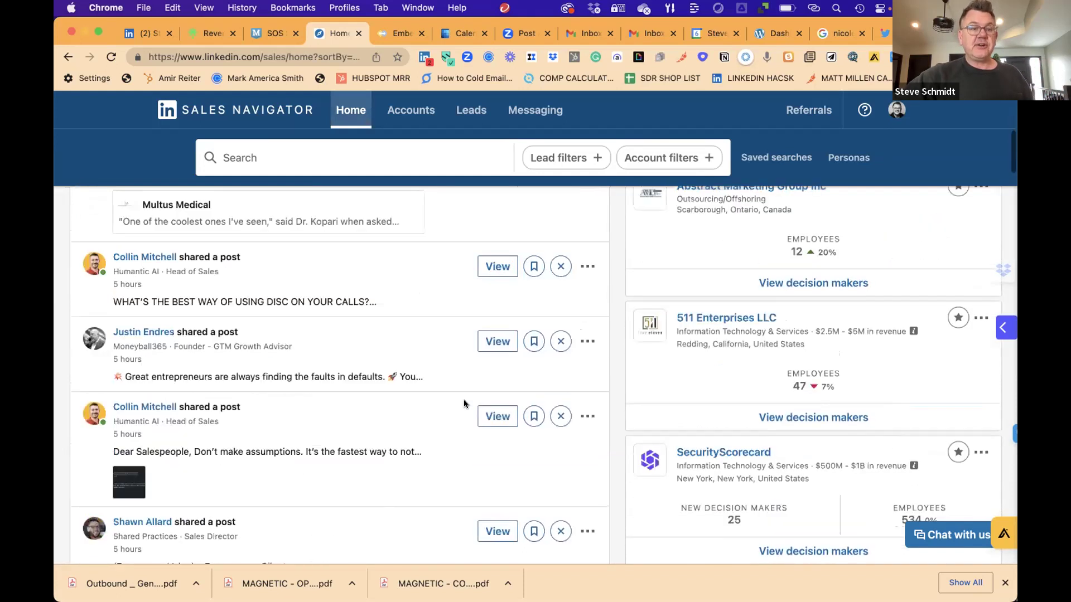
pyautogui.scroll(-5, 464, 401)
pyautogui.scroll(-1, 464, 403)
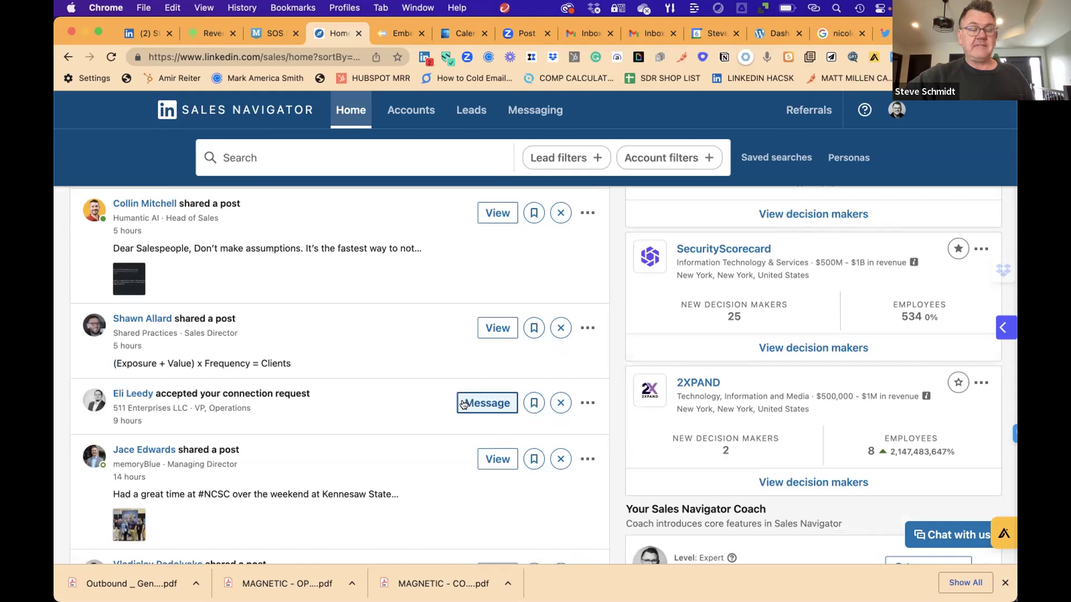
# Step: Open the SecurityScorecard account page and show all of its account alerts
pyautogui.click(701, 245)
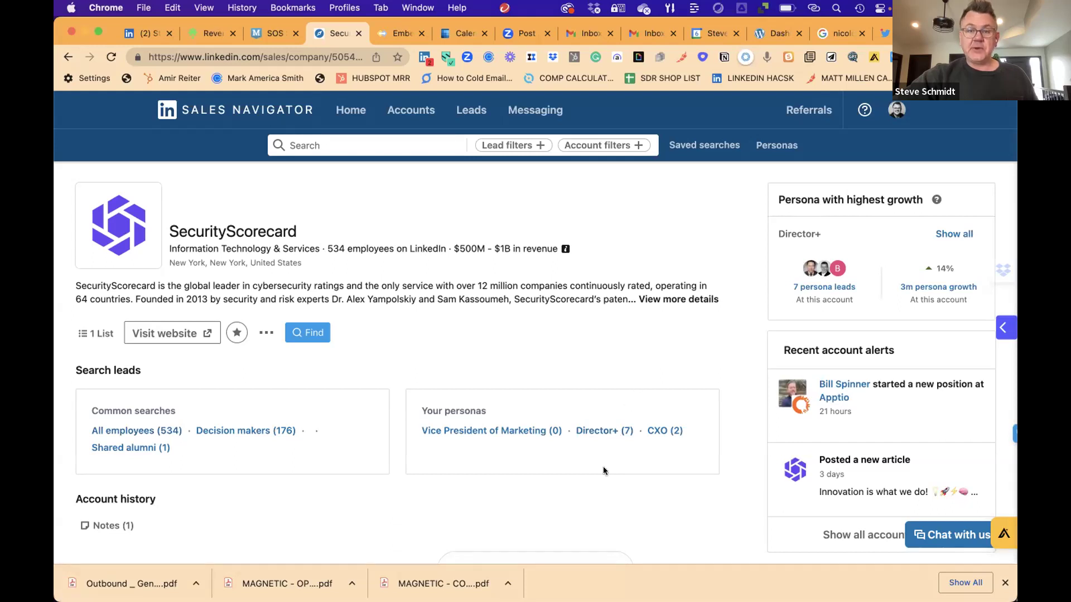
pyautogui.scroll(-3, 607, 469)
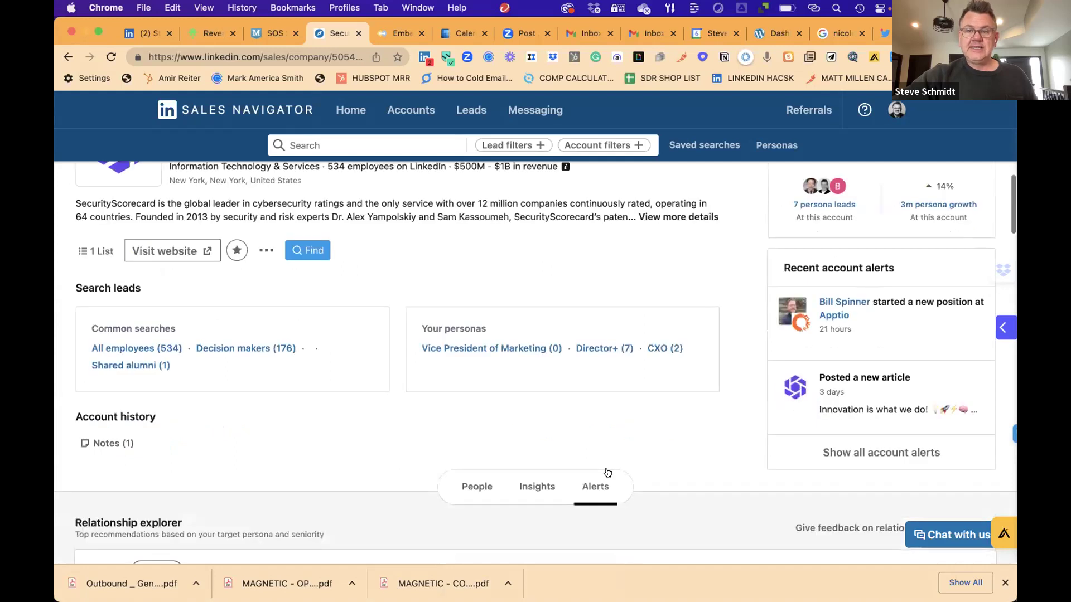
pyautogui.click(862, 455)
pyautogui.scroll(-5, 768, 377)
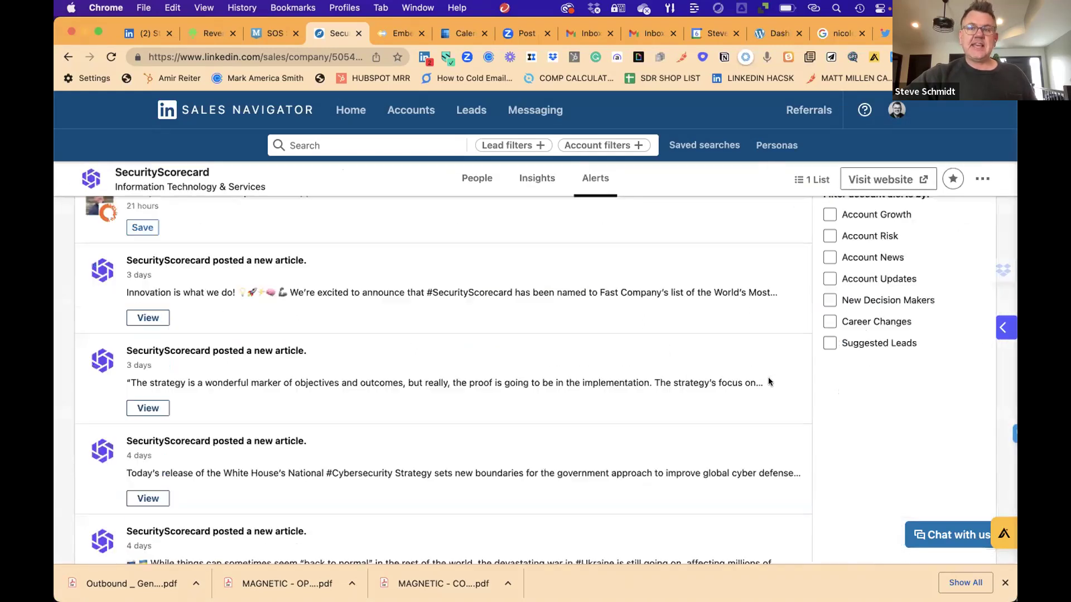
pyautogui.scroll(3, 768, 377)
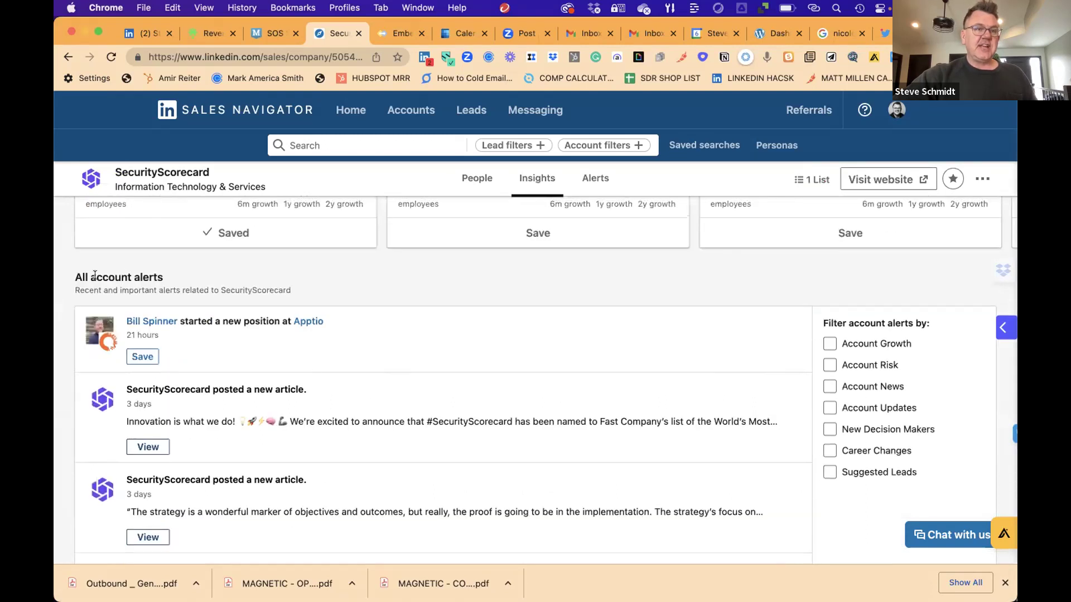
# Step: Check the Growth, Risk, News, Updates, Decision Makers, Career Changes and Suggested Leads filters
pyautogui.click(830, 344)
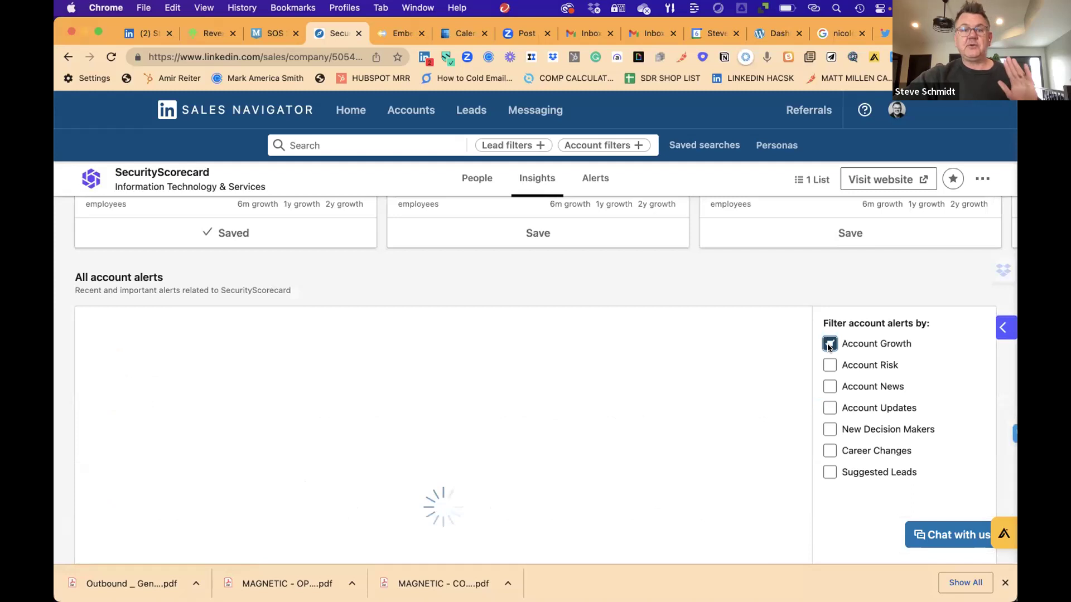
pyautogui.click(829, 366)
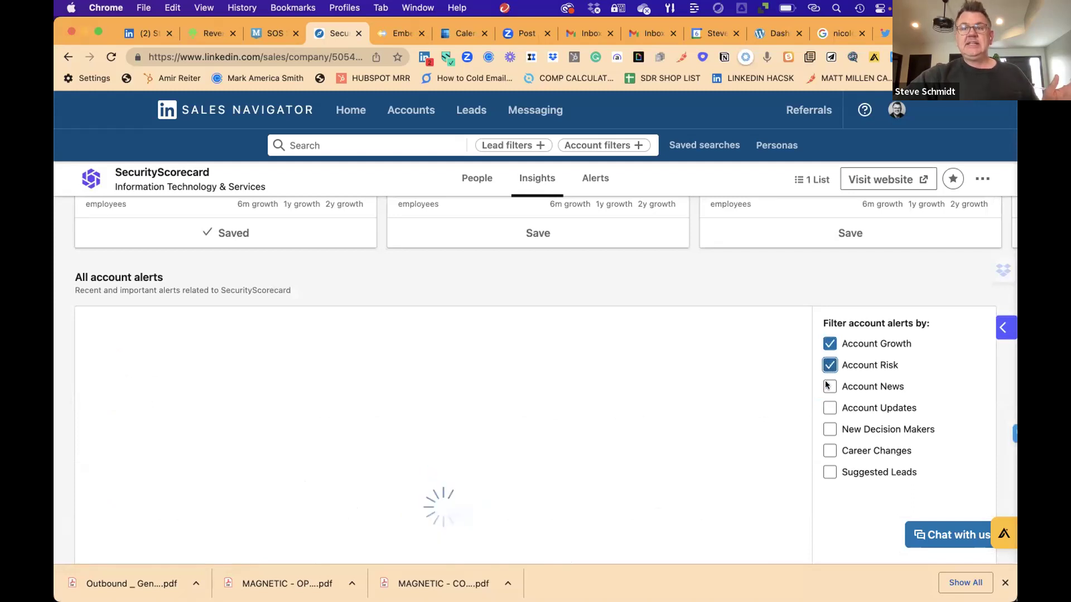
pyautogui.click(828, 386)
pyautogui.click(827, 406)
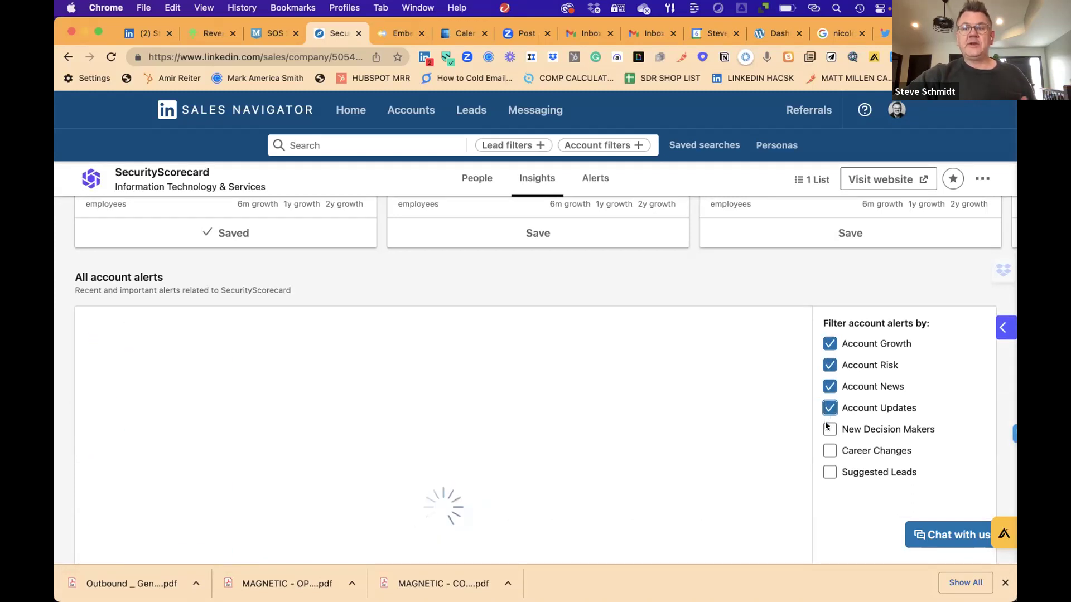
pyautogui.click(828, 428)
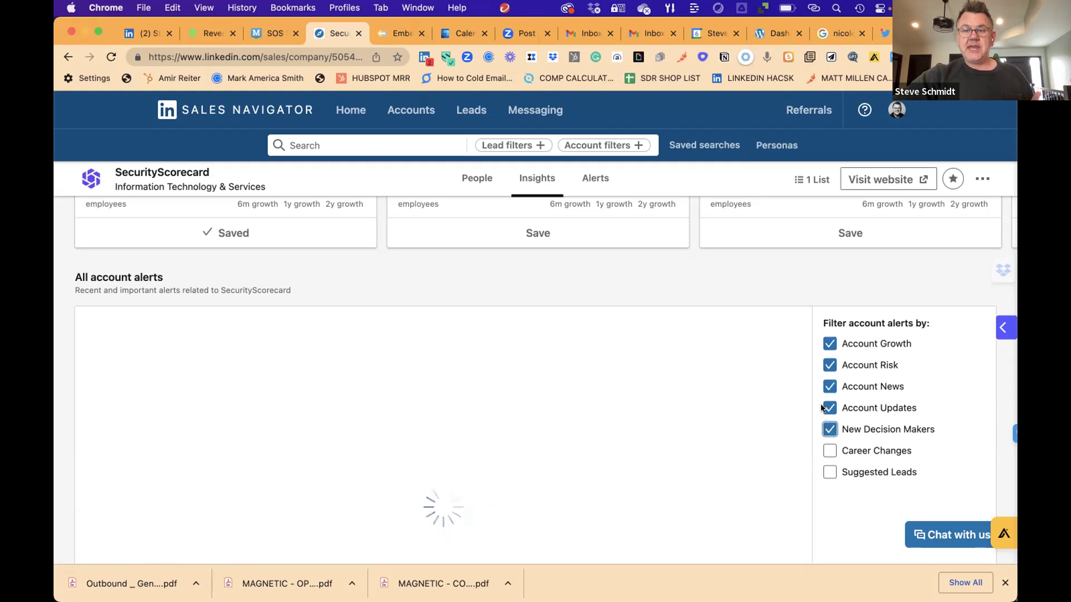
pyautogui.click(828, 450)
pyautogui.click(828, 469)
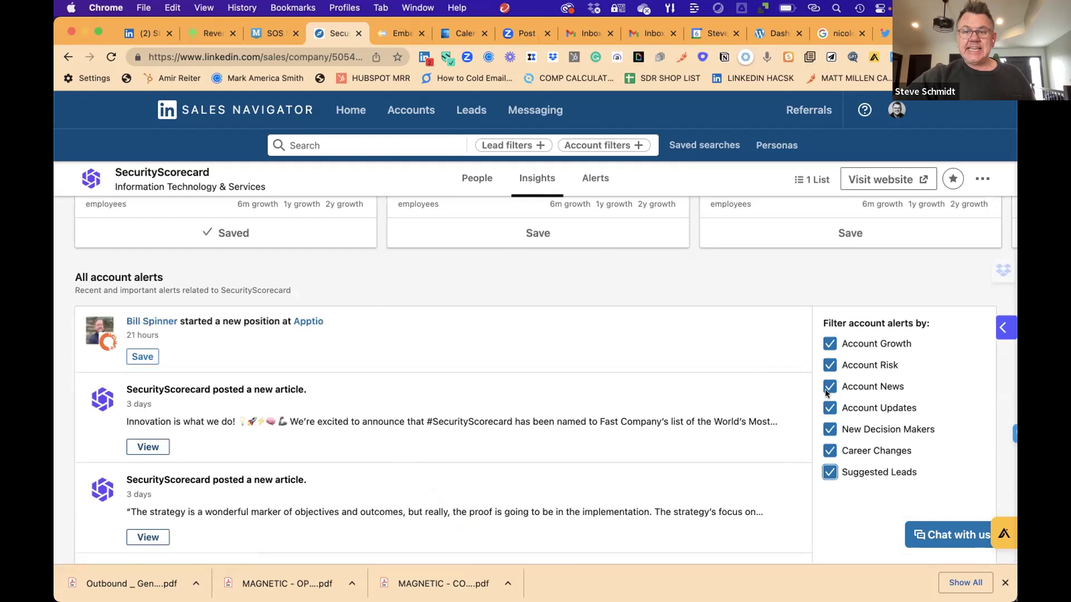
# Step: Uncheck Account Growth and Account Risk, keeping Account News and the other alert types
pyautogui.click(829, 388)
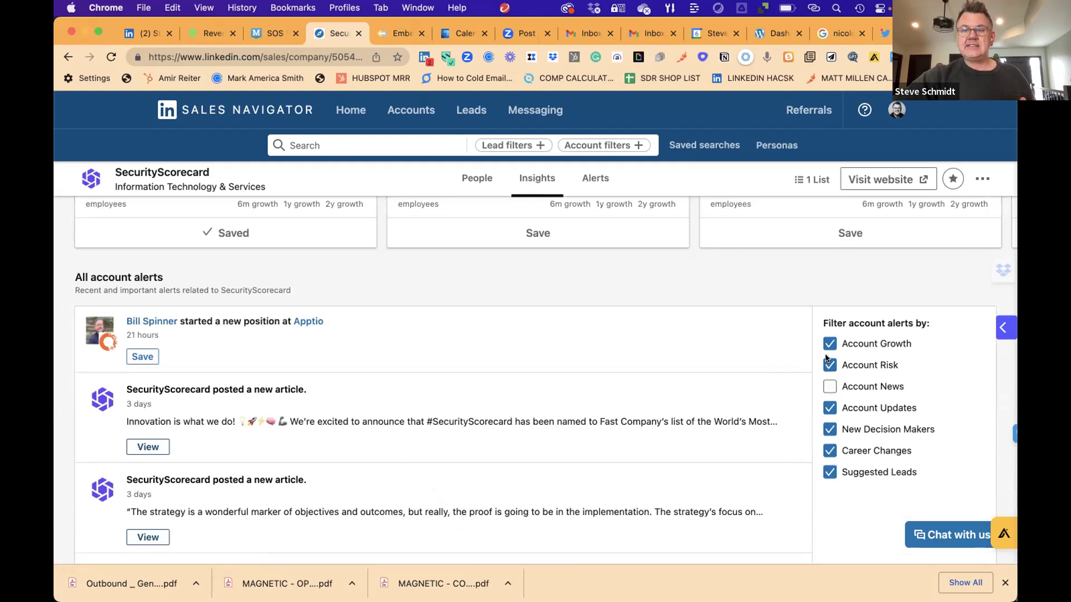
pyautogui.click(829, 366)
pyautogui.click(829, 344)
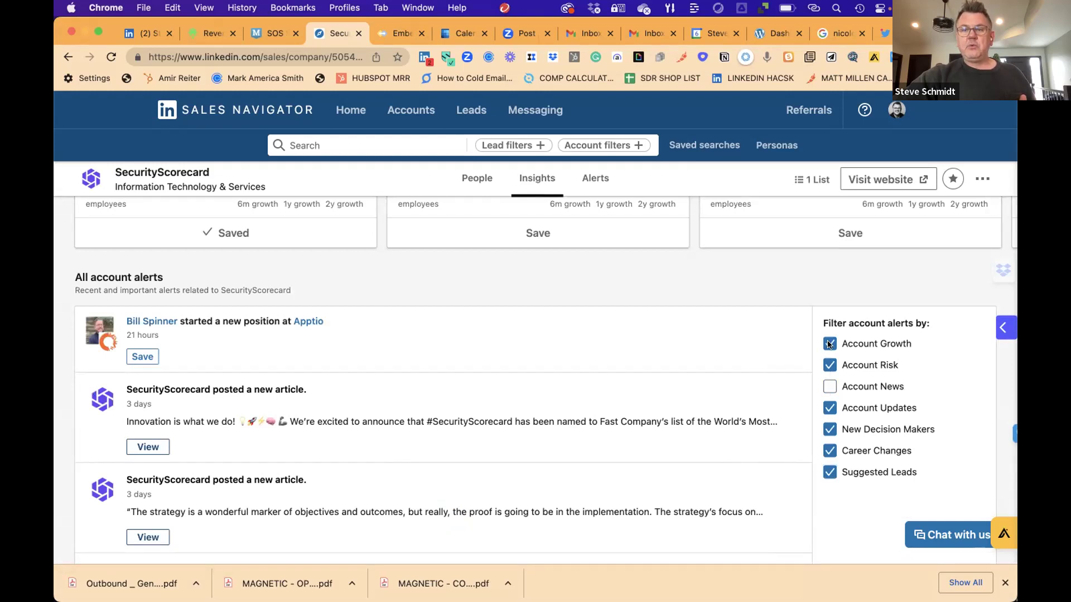
pyautogui.click(828, 391)
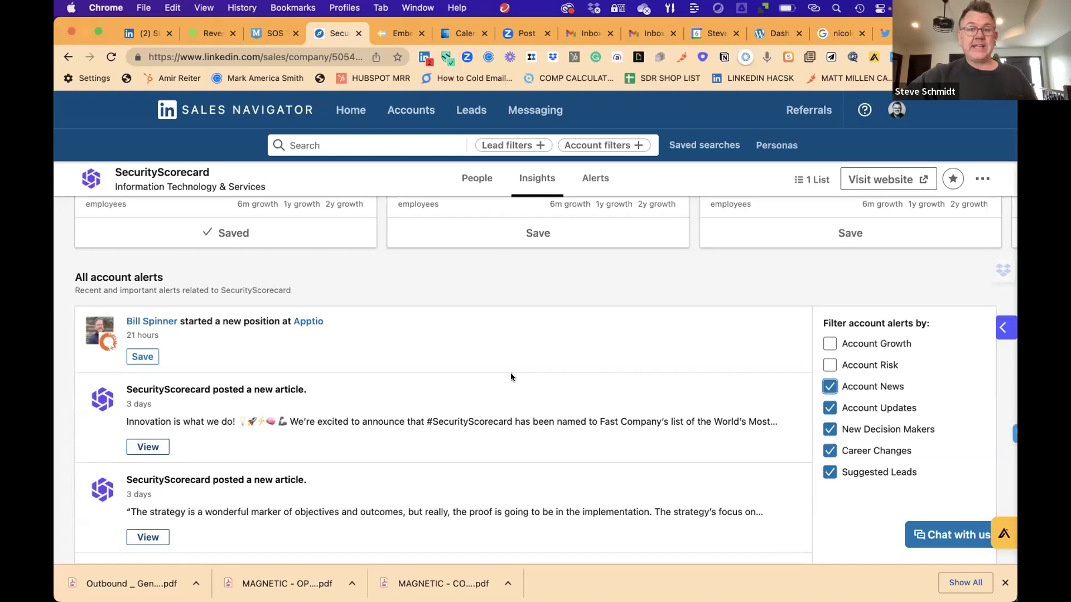
pyautogui.scroll(-5, 510, 373)
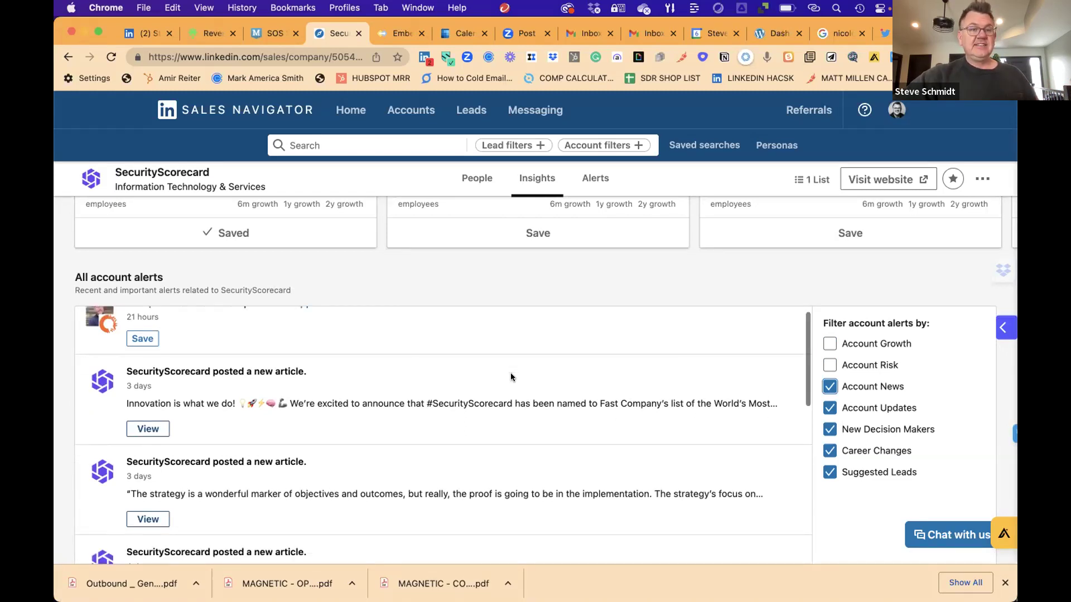
pyautogui.scroll(-1, 195, 368)
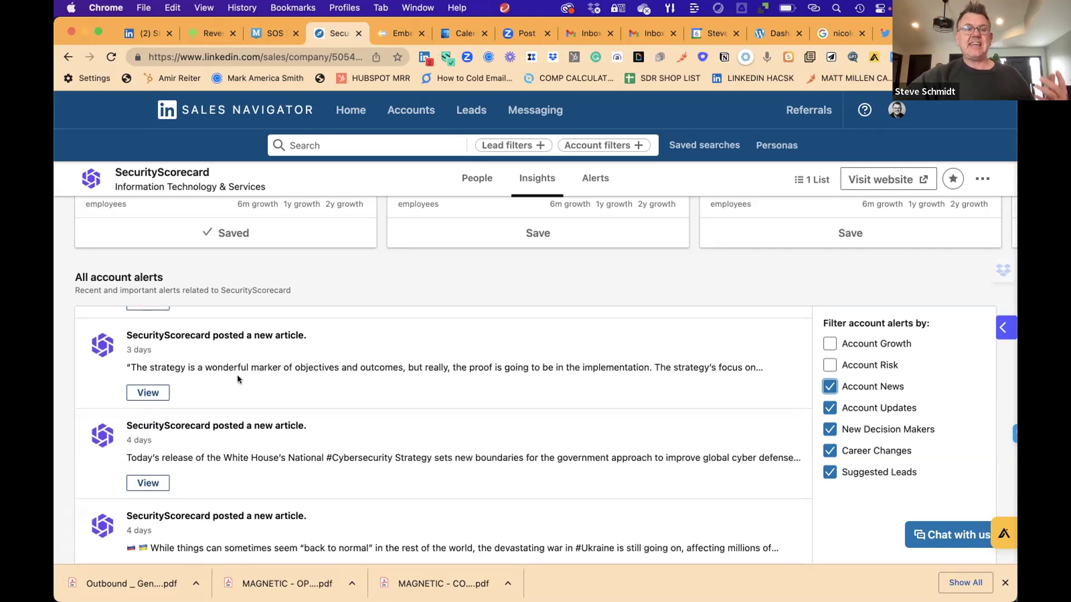
# Step: View the strategy article alert, then save Cyber Rescue Alliance and CrowdStrike from People also viewed
pyautogui.click(248, 364)
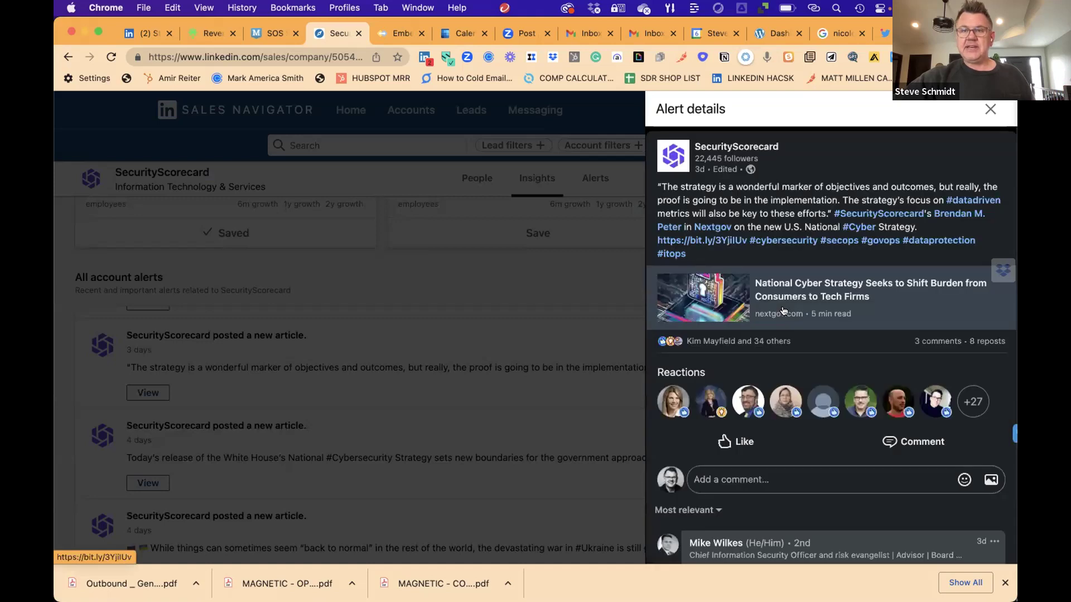
pyautogui.click(517, 286)
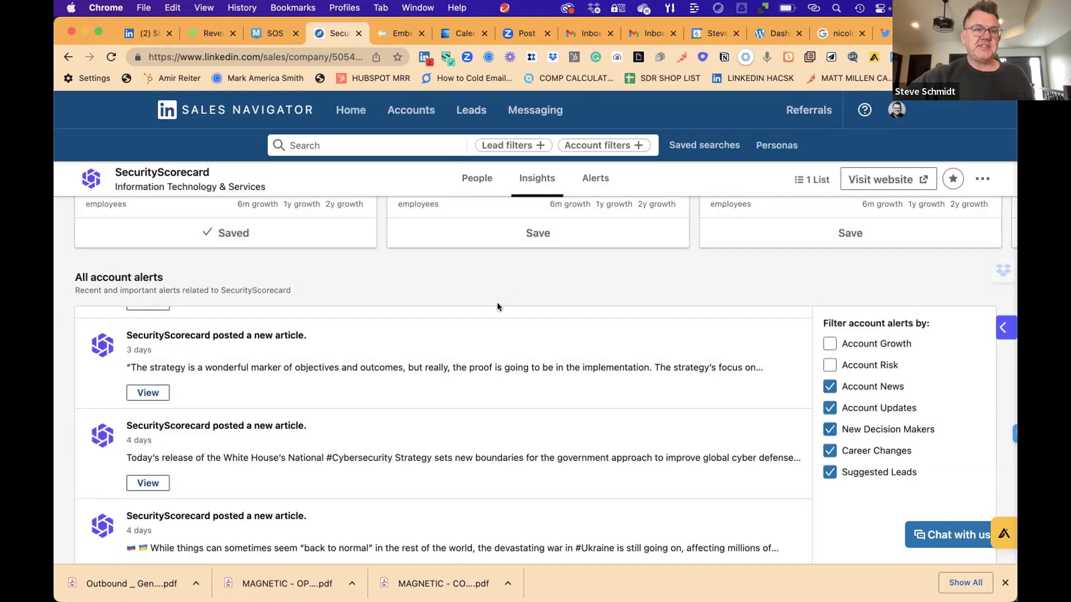
pyautogui.scroll(-2, 415, 463)
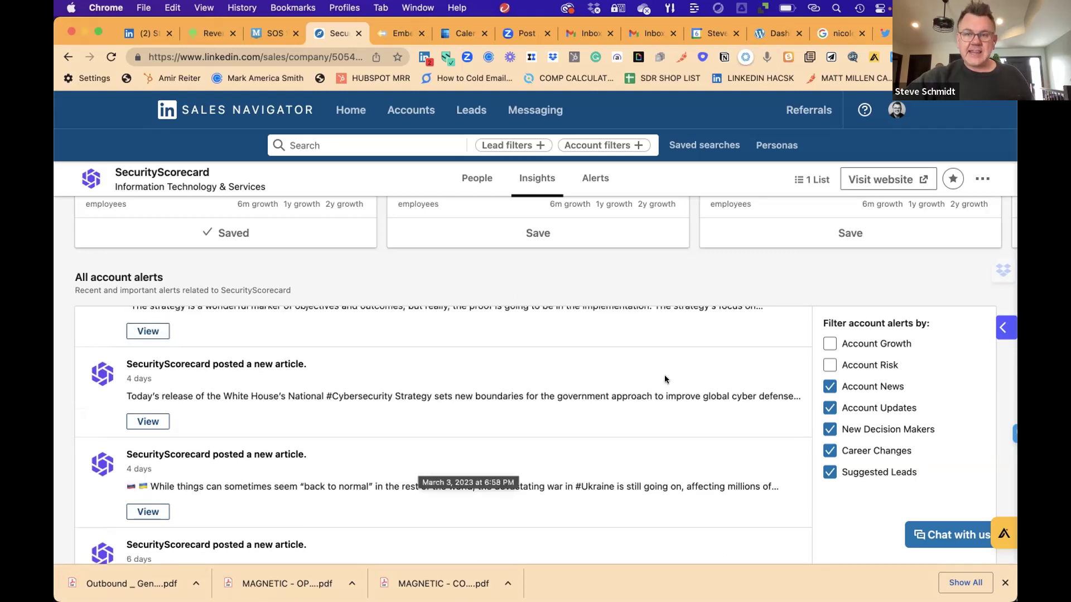
pyautogui.scroll(4, 664, 380)
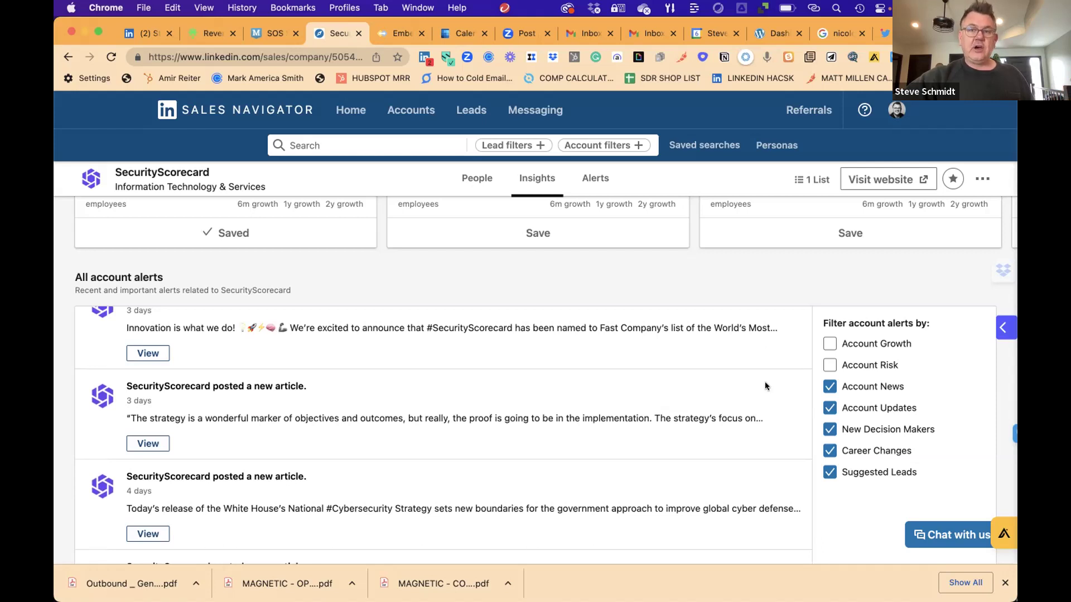
pyautogui.scroll(3, 767, 346)
pyautogui.scroll(2, 765, 308)
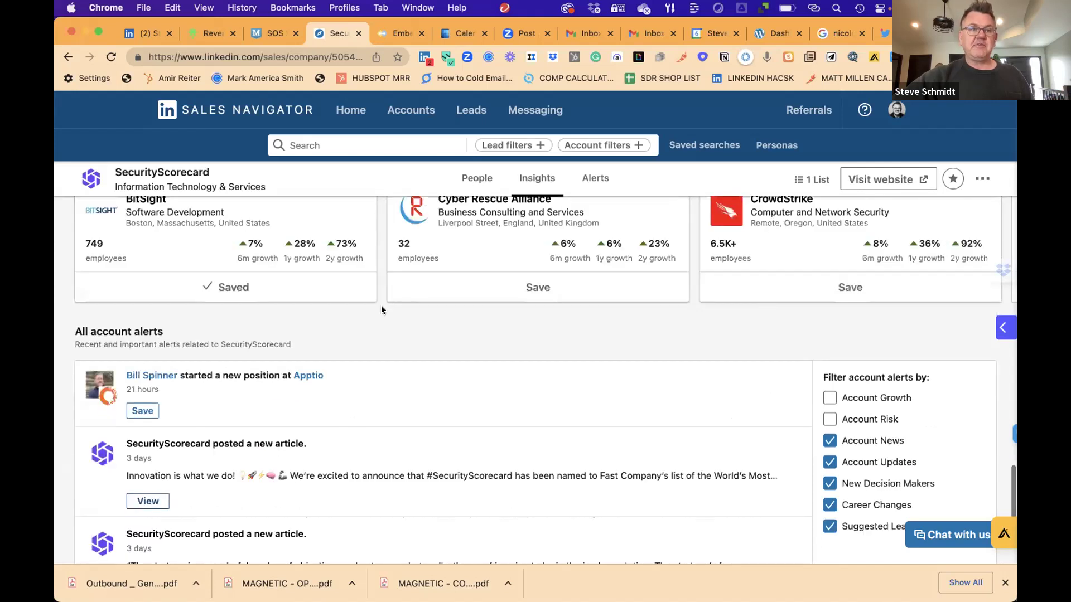
pyautogui.scroll(3, 380, 306)
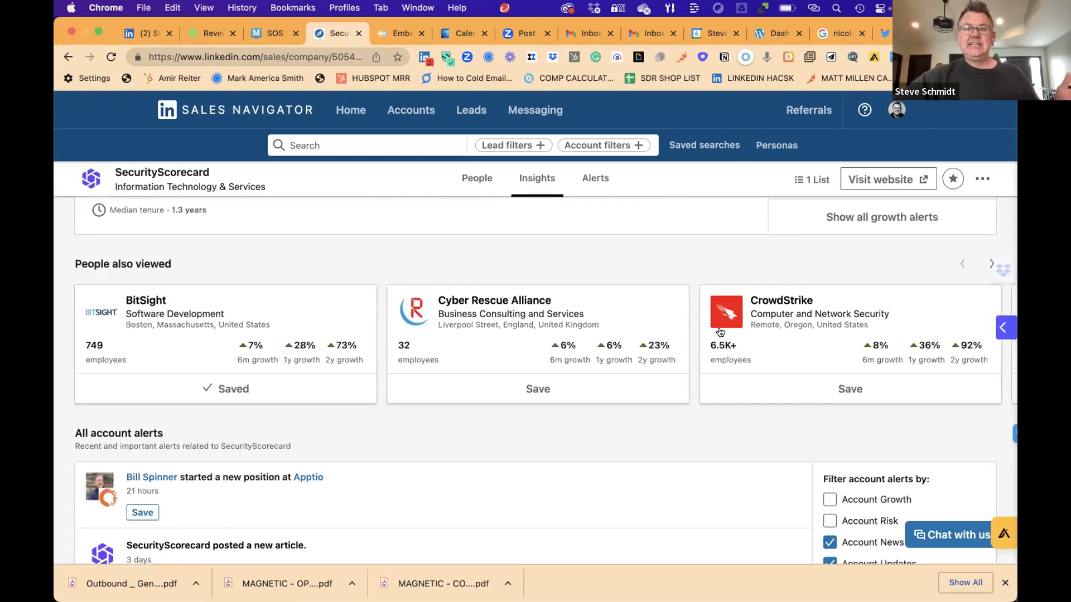
pyautogui.click(521, 391)
pyautogui.click(802, 387)
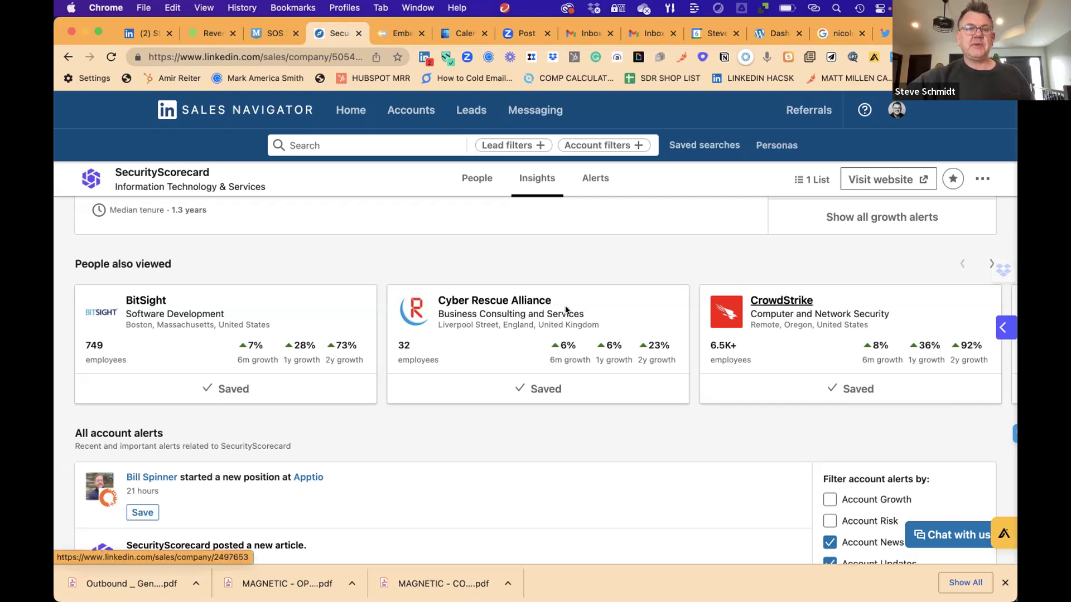
# Step: Show SecurityScorecard's Distribution & headcount by function (534 employees) and inspect the donut segments
pyautogui.scroll(5, 566, 310)
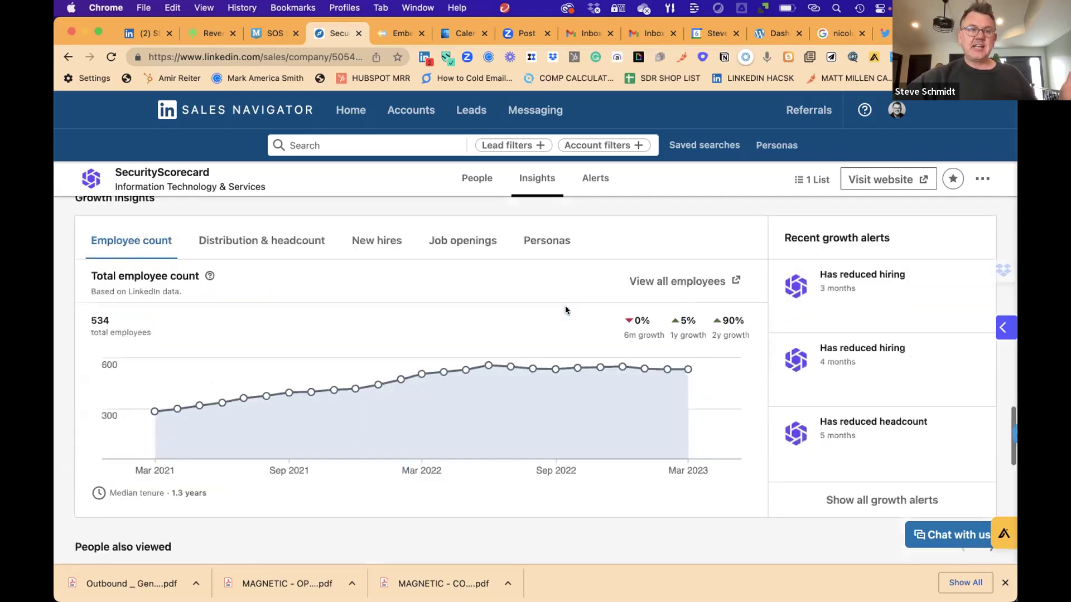
pyautogui.scroll(1, 565, 310)
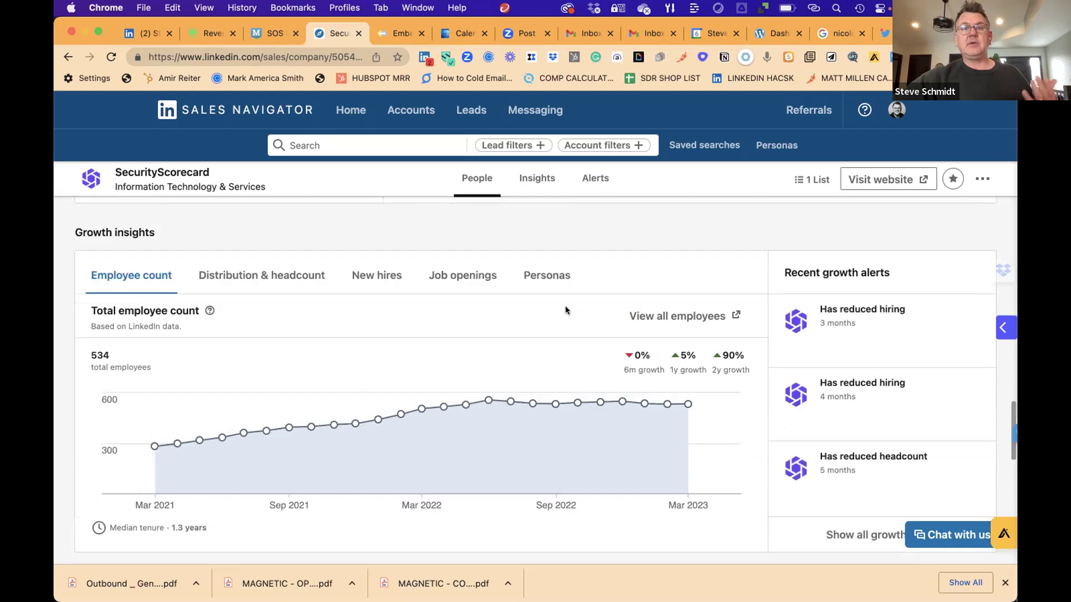
pyautogui.click(235, 277)
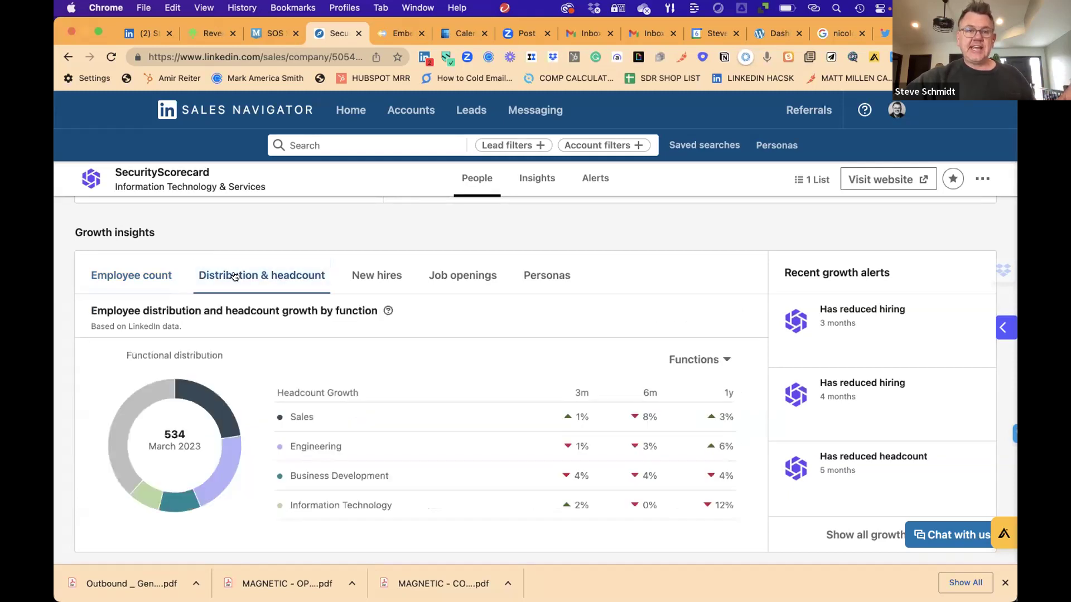
pyautogui.moveTo(223, 449)
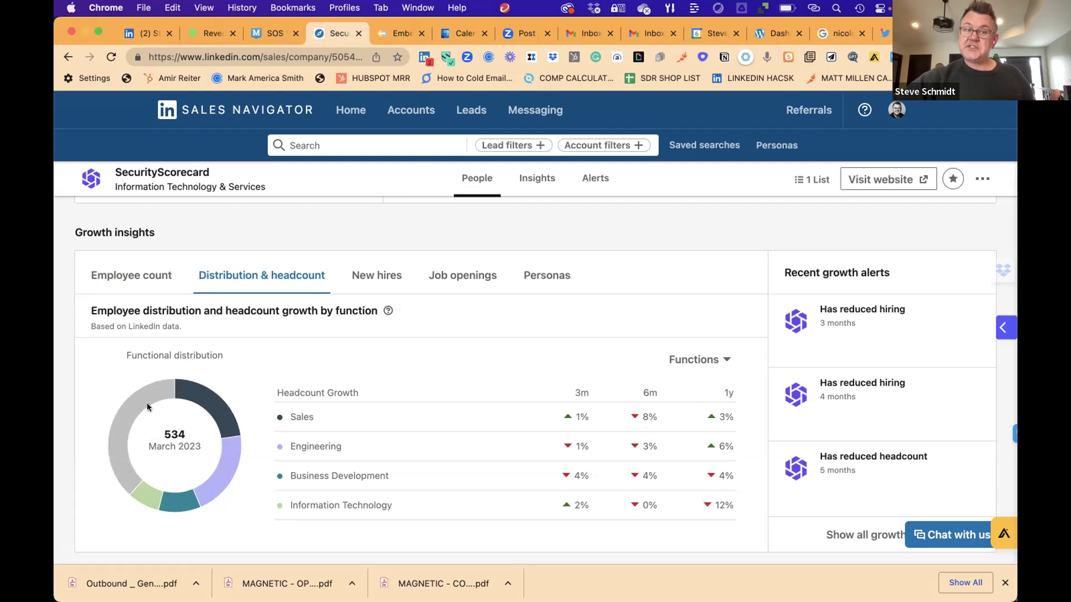
pyautogui.moveTo(126, 404)
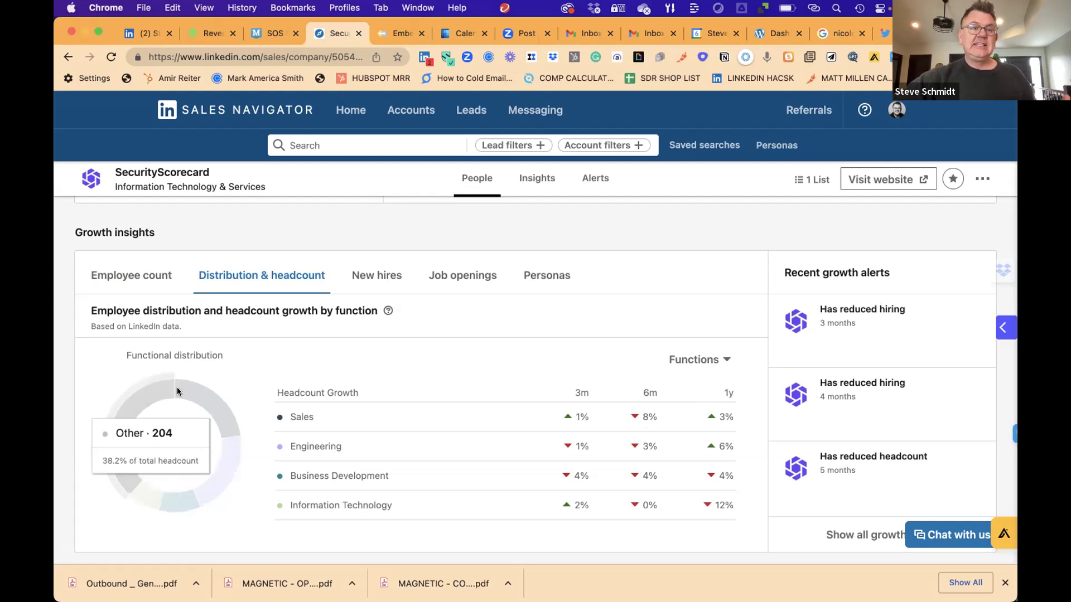
pyautogui.moveTo(191, 393)
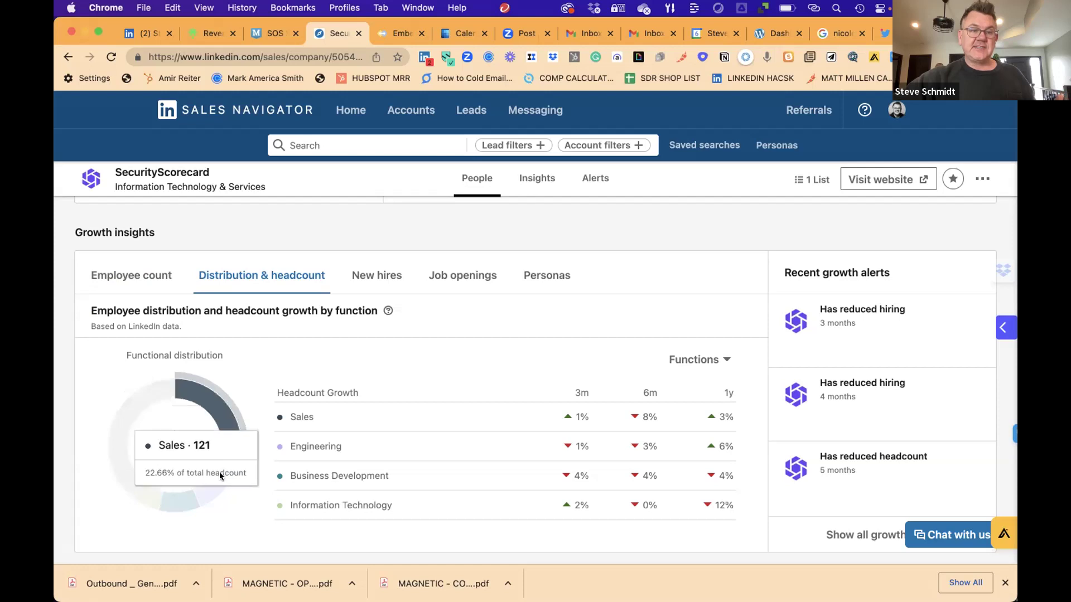
pyautogui.moveTo(218, 473)
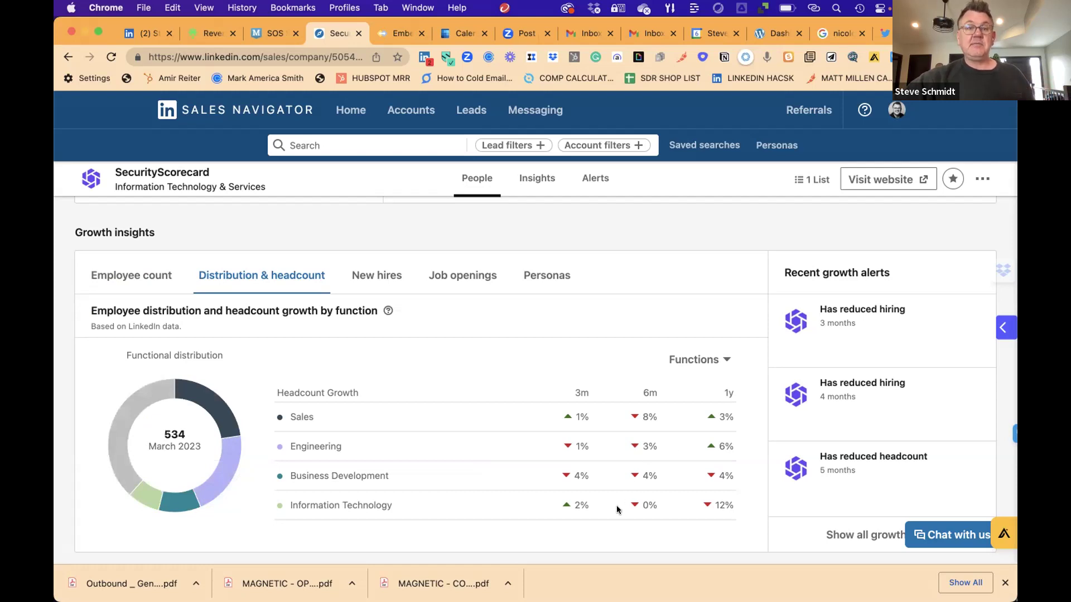
# Step: Step through the New hires and Job openings charts to the 3-month Personas growth view
pyautogui.click(398, 281)
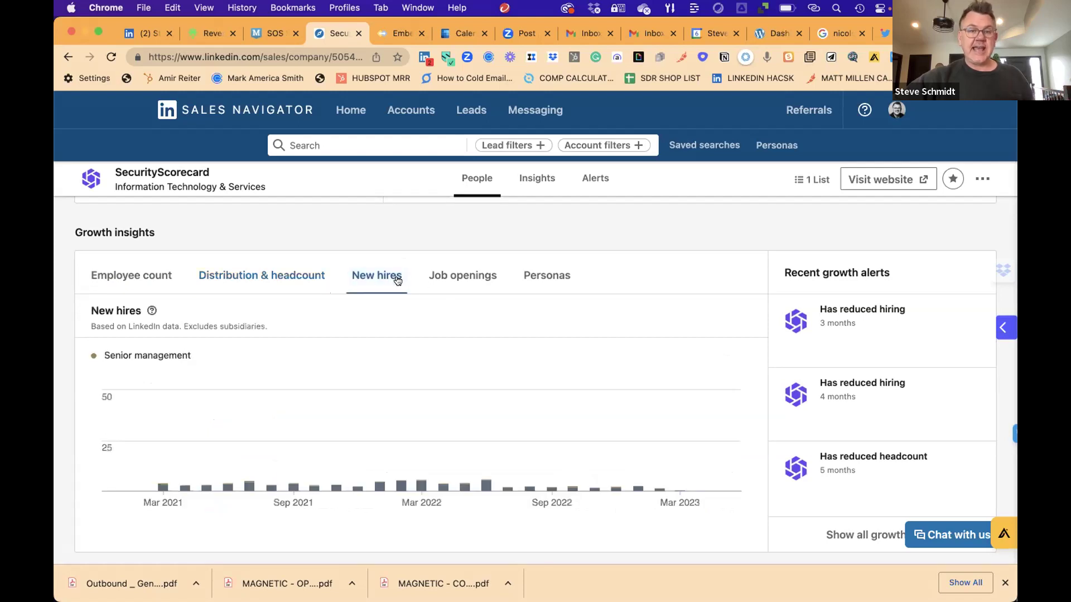
pyautogui.moveTo(667, 485)
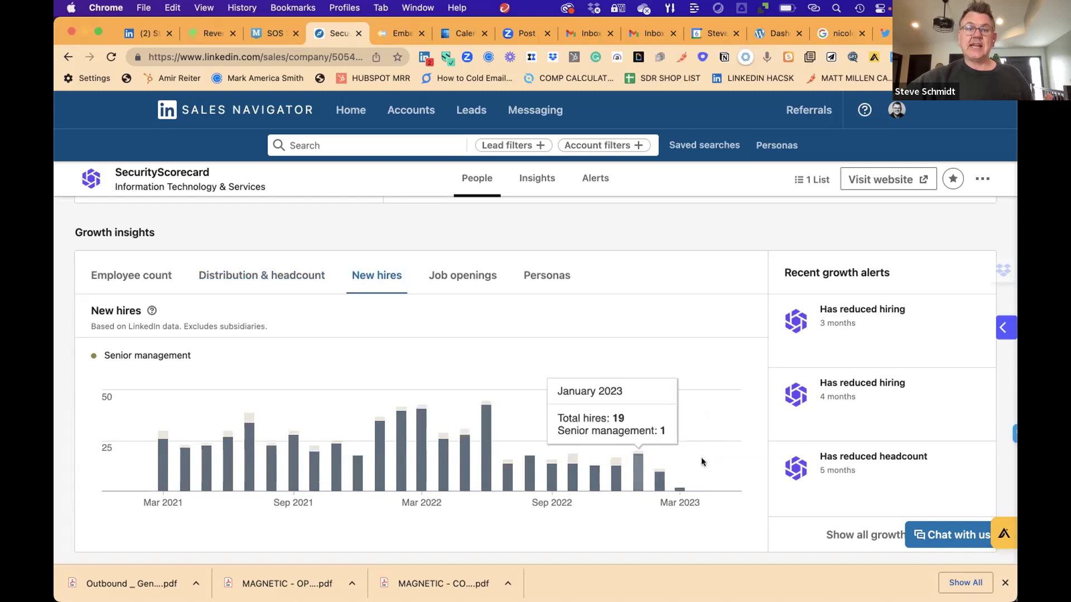
pyautogui.click(476, 282)
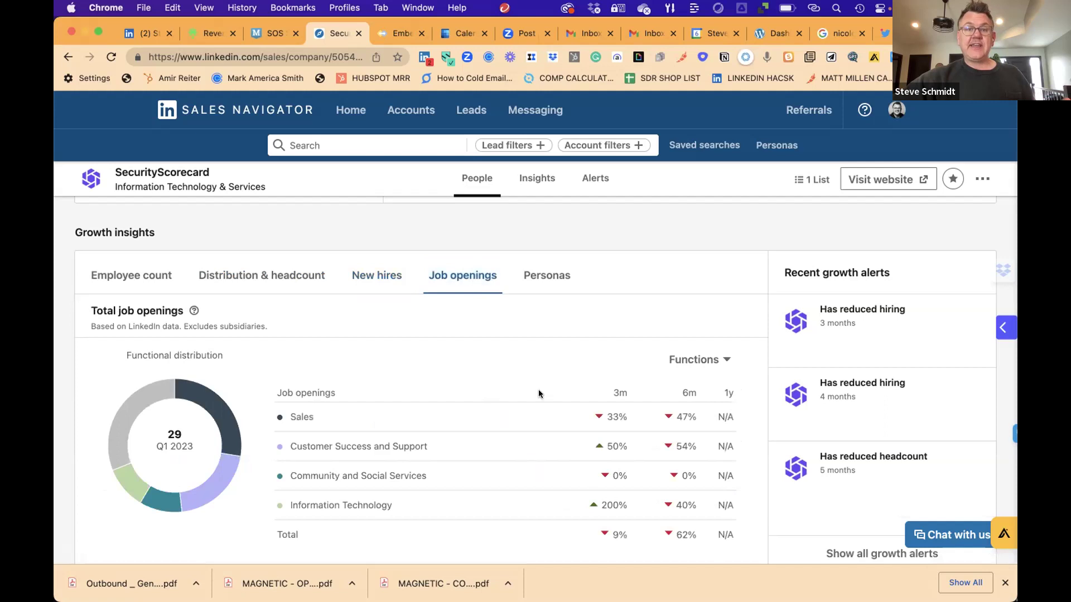
pyautogui.click(541, 279)
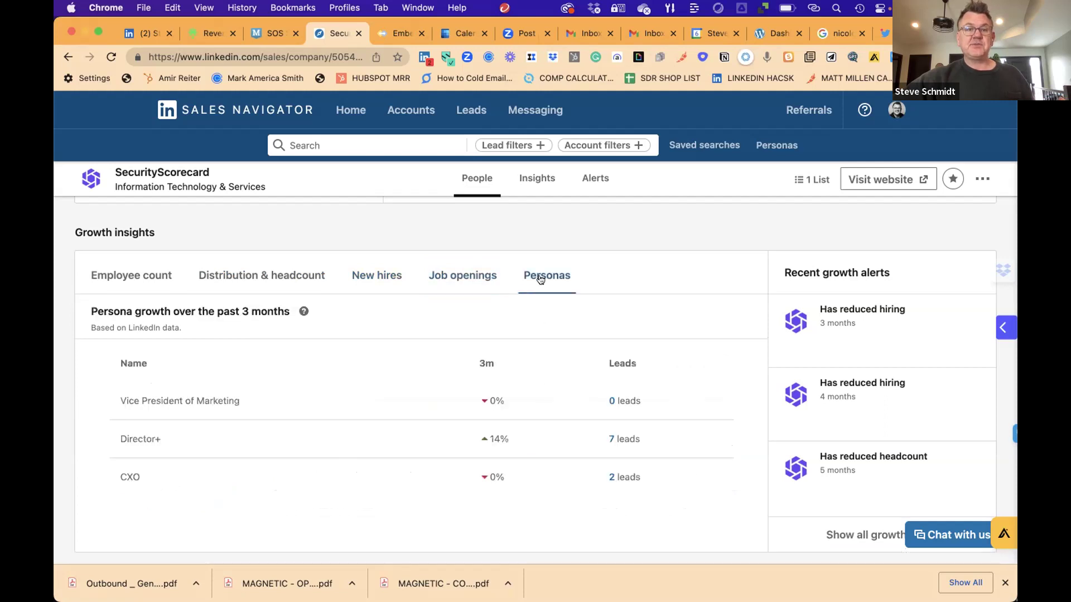
# Step: List SecurityScorecard's CXO leads, save the second lead, and return to the account page
pyautogui.click(611, 478)
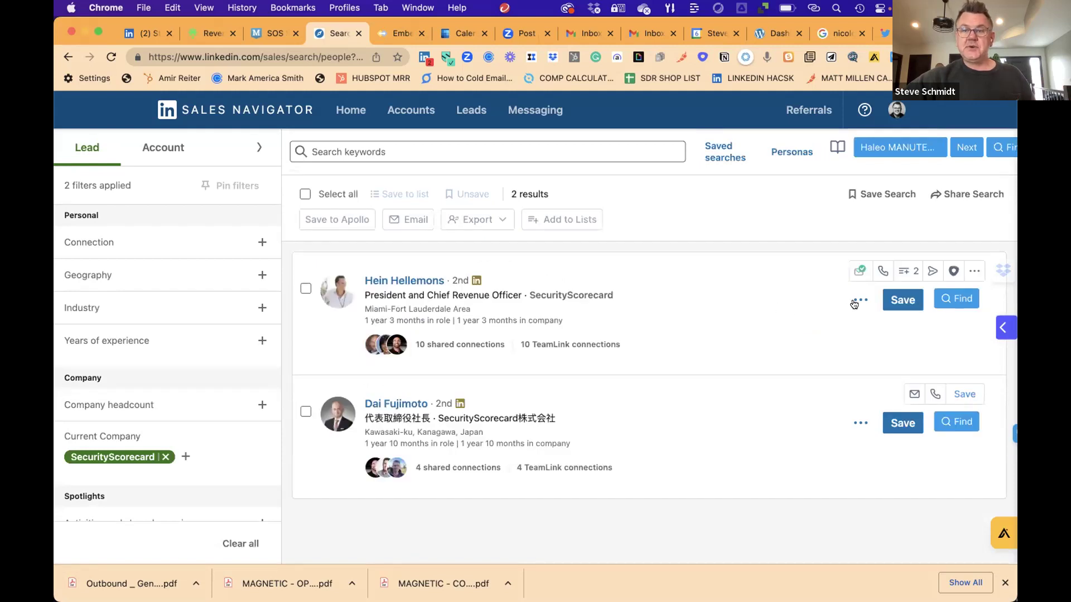
pyautogui.click(859, 422)
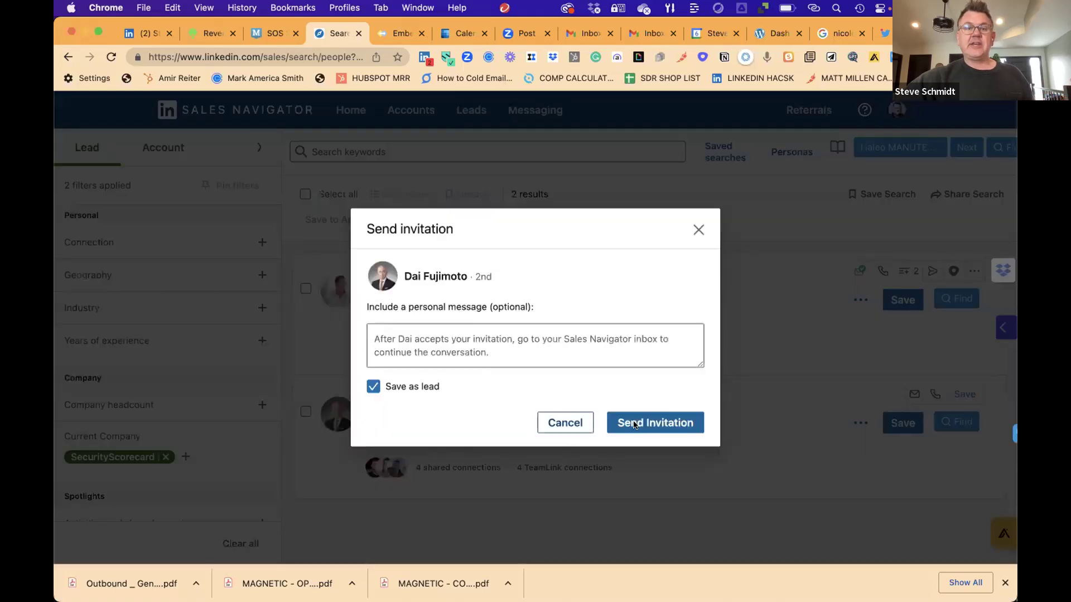
pyautogui.click(634, 424)
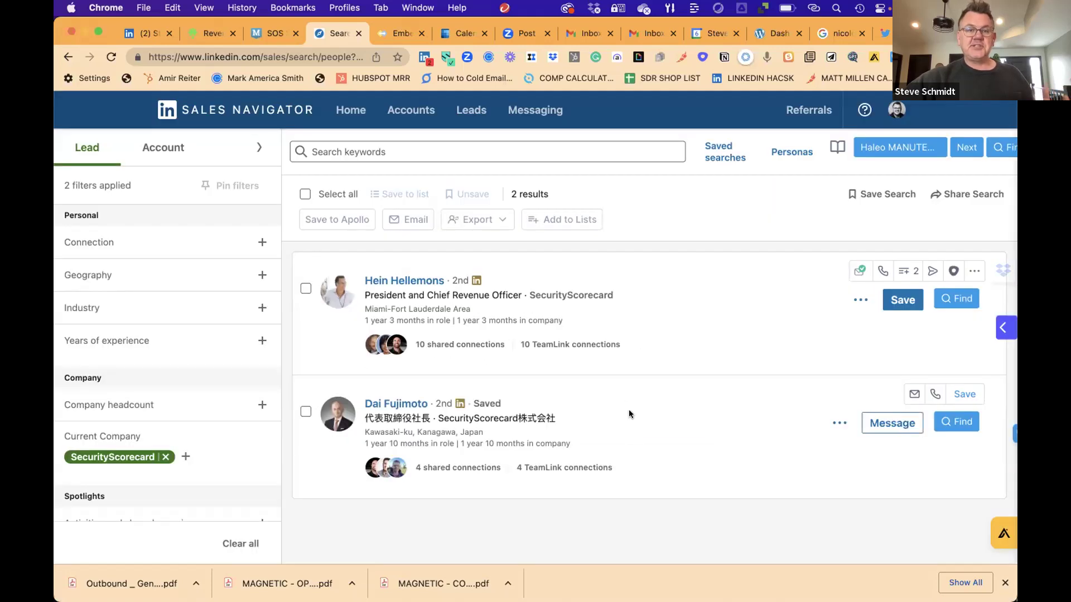
pyautogui.click(65, 58)
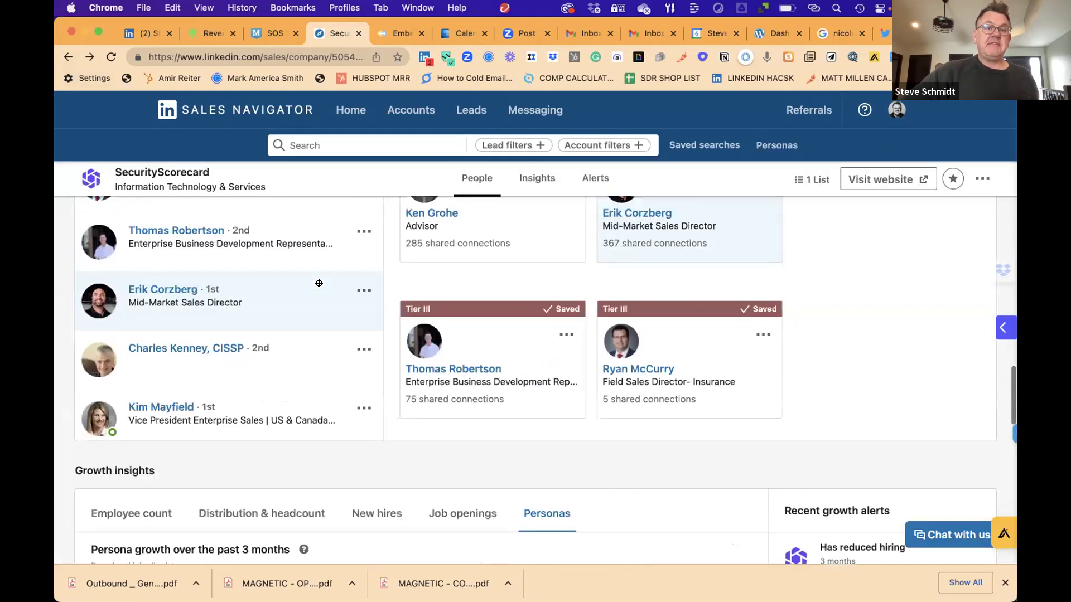
pyautogui.scroll(4, 318, 284)
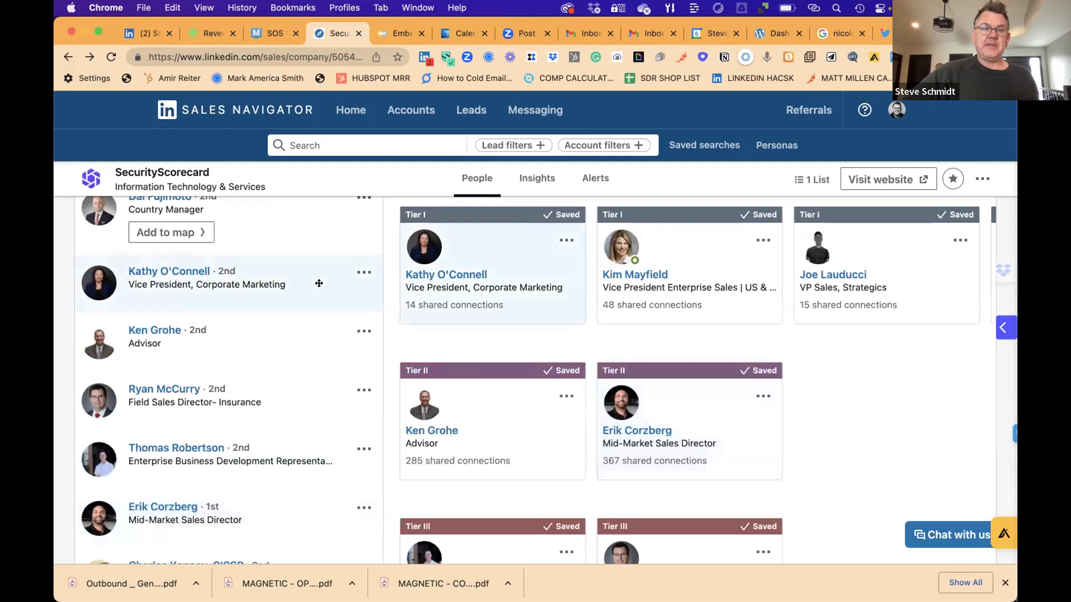
pyautogui.scroll(1, 318, 283)
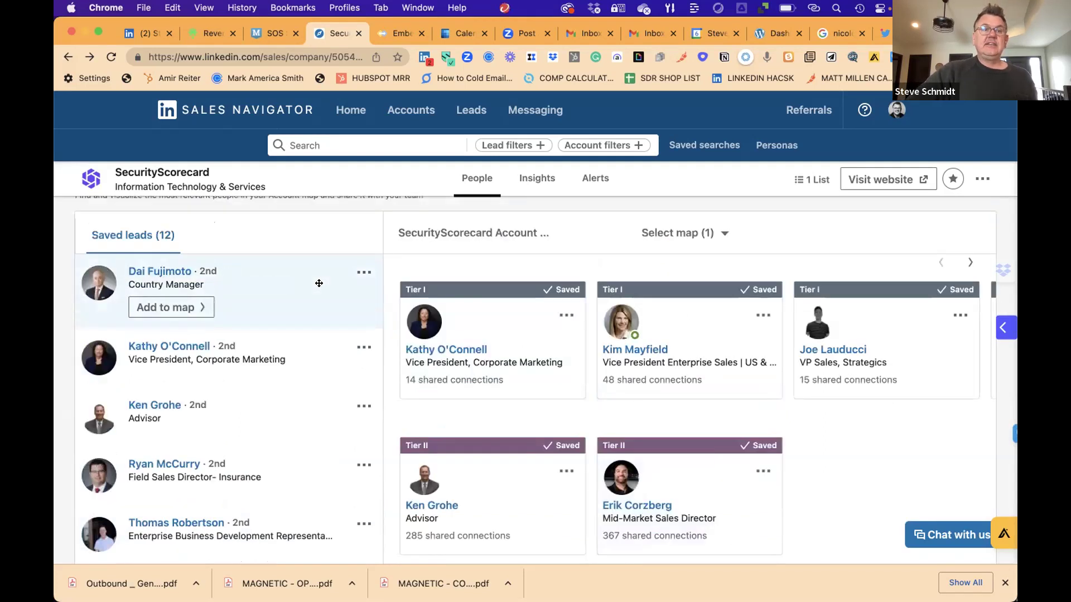
pyautogui.scroll(4, 319, 283)
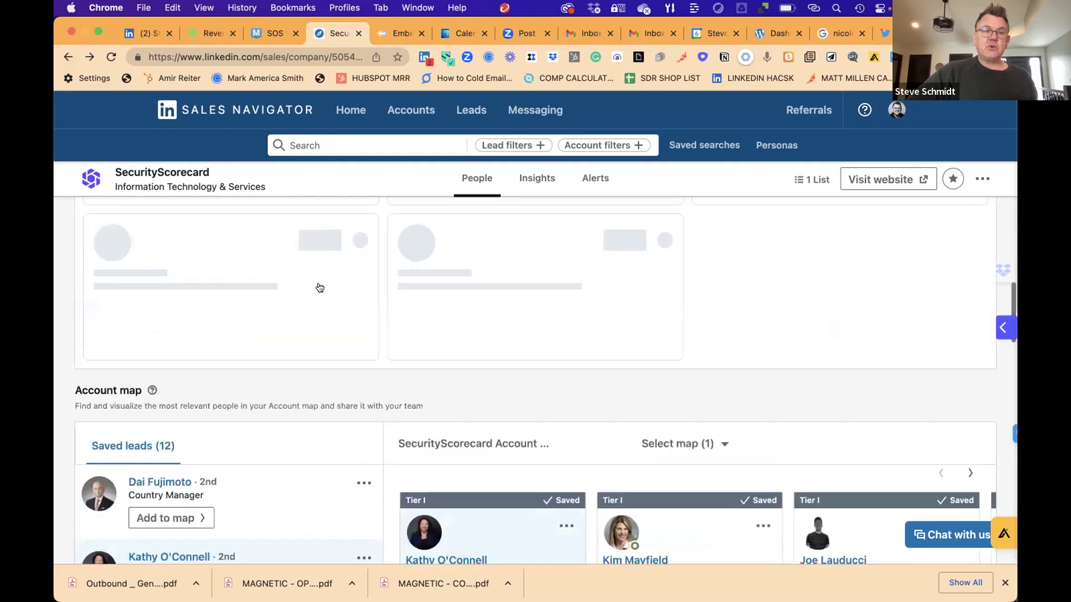
pyautogui.scroll(10, 319, 282)
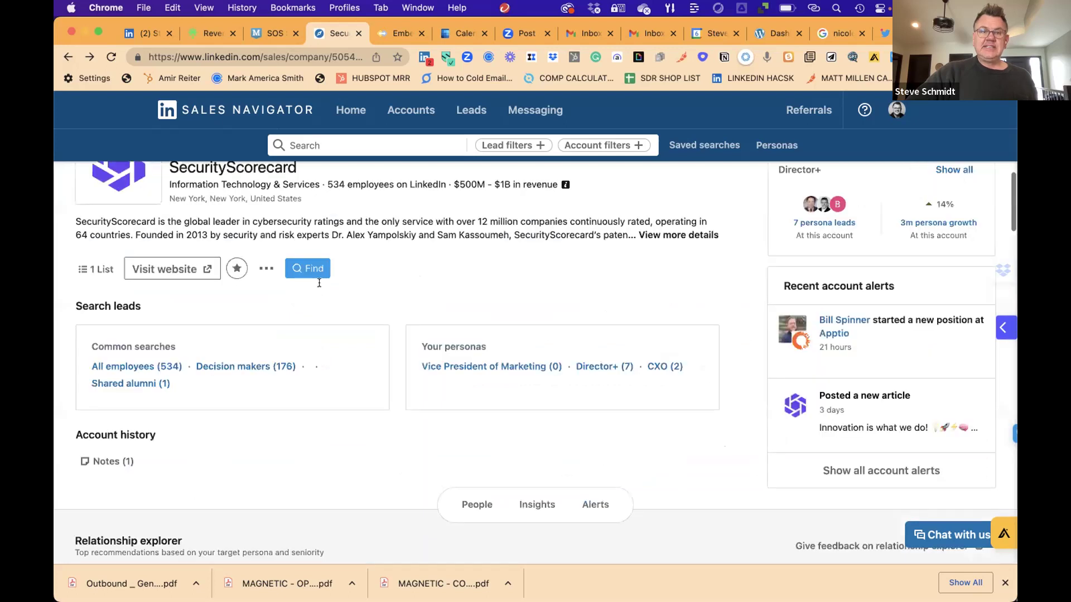
pyautogui.scroll(-5, 319, 394)
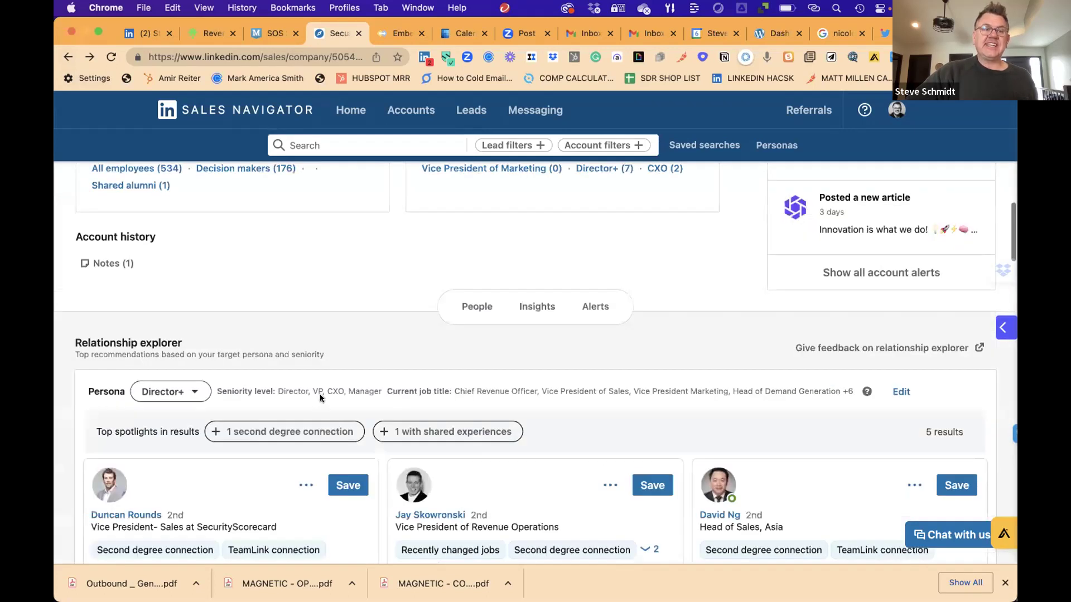
pyautogui.scroll(-3, 321, 397)
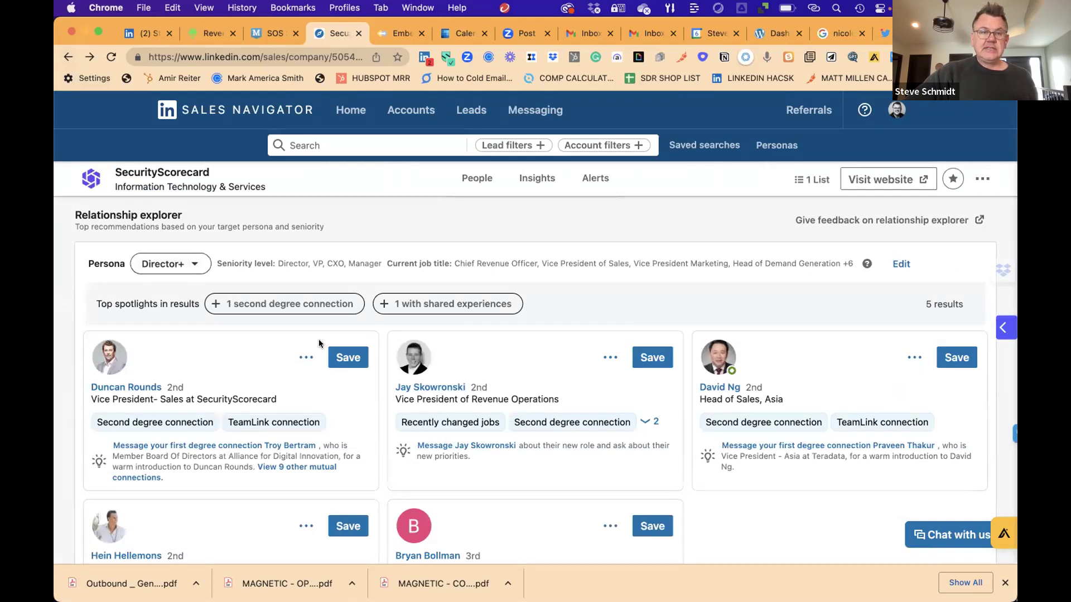
pyautogui.click(305, 355)
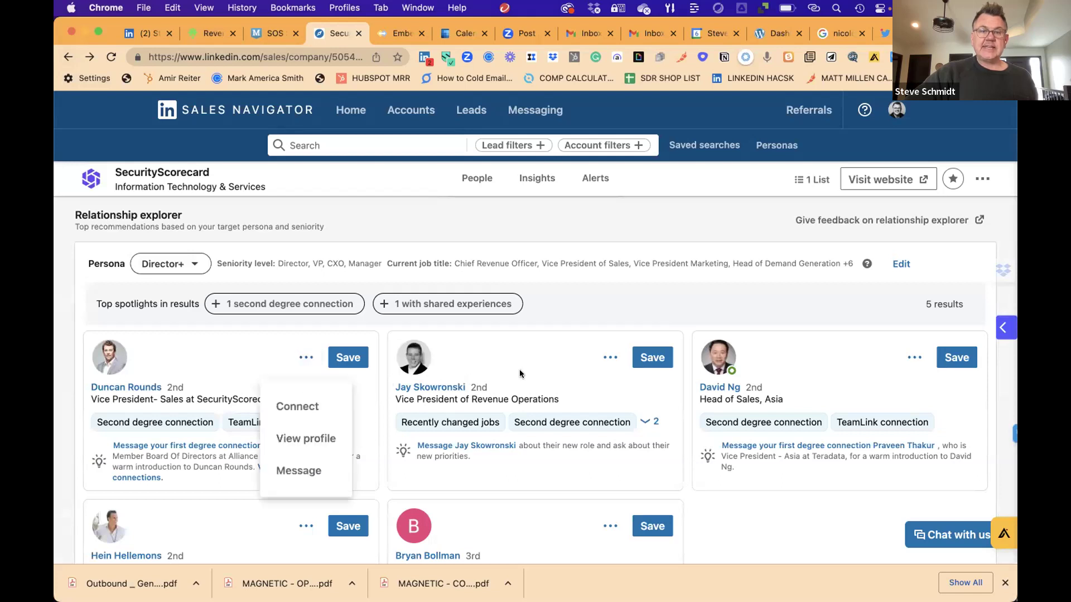
pyautogui.scroll(-1, 519, 370)
pyautogui.scroll(-2, 520, 370)
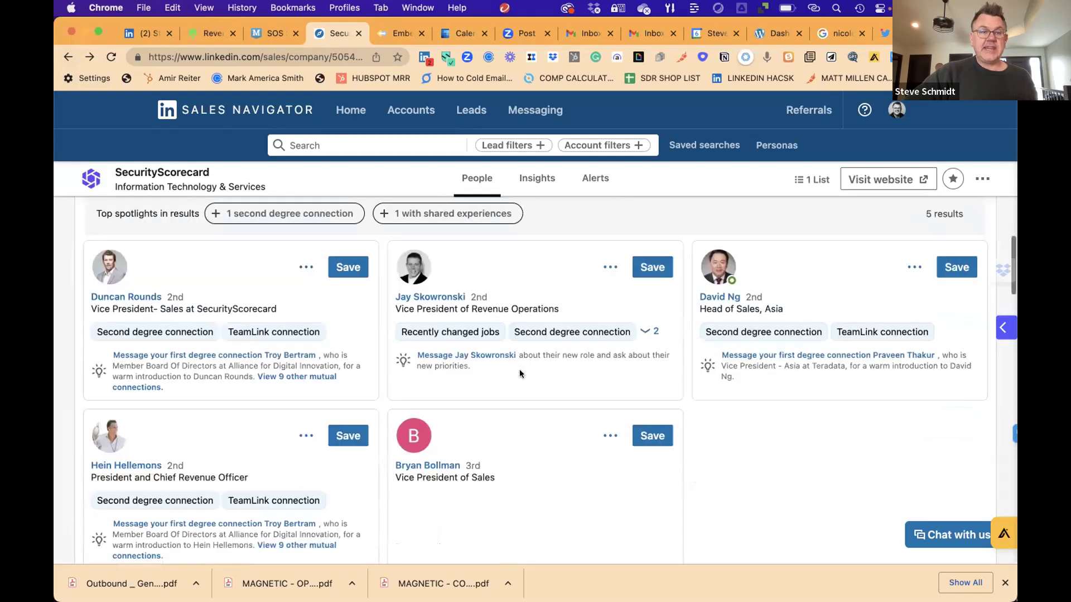
pyautogui.scroll(-5, 520, 369)
pyautogui.scroll(-3, 520, 370)
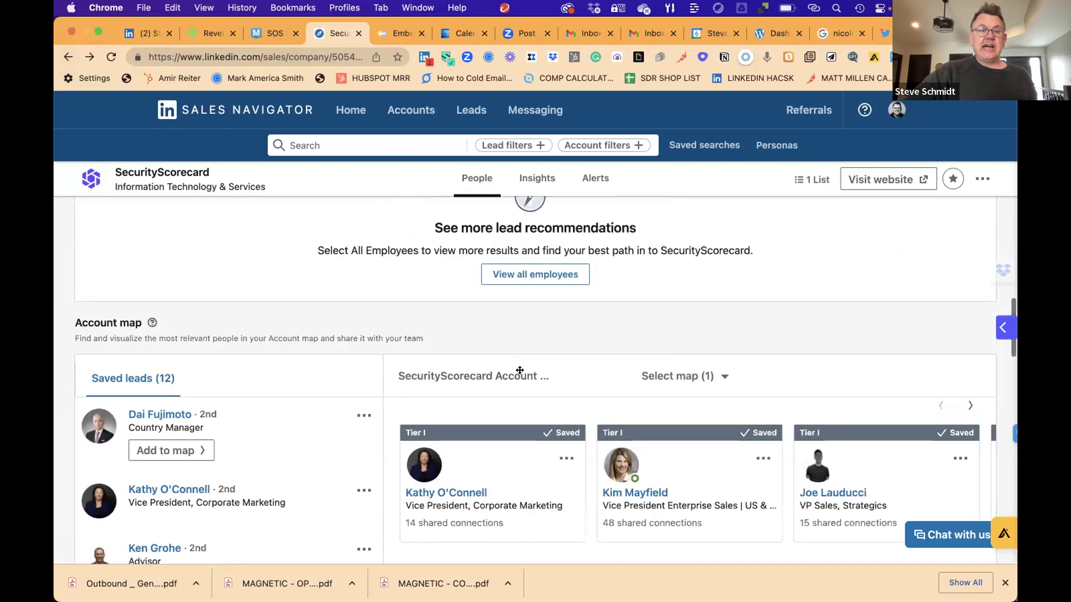
pyautogui.scroll(-2, 520, 370)
pyautogui.scroll(-1, 520, 369)
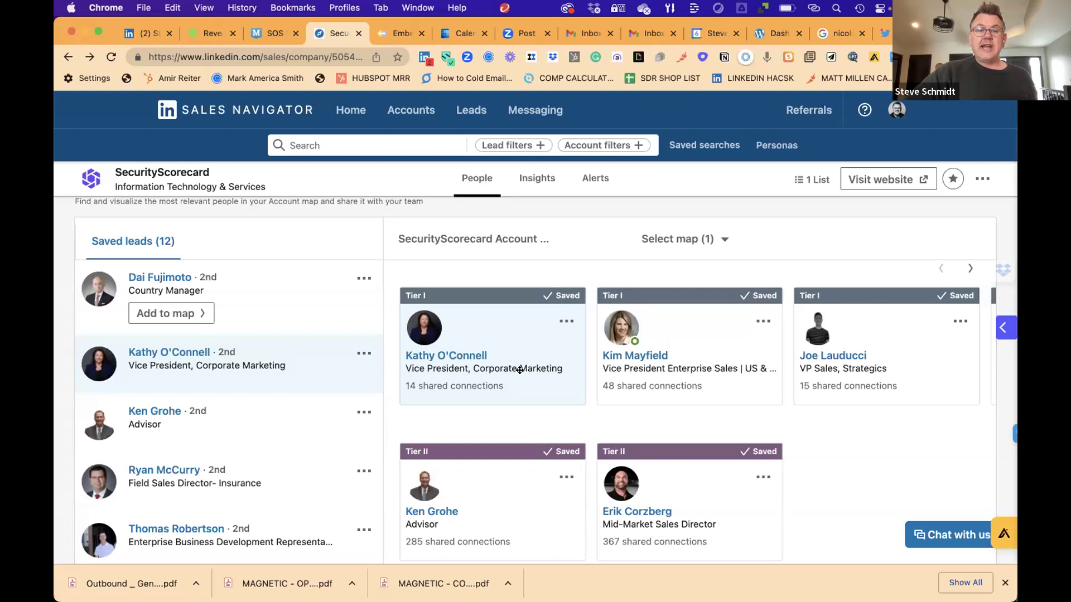
# Step: Add the Country Manager to the map; move the Corporate Marketing VP and VP Sales, Strategics to Tier II
pyautogui.click(200, 309)
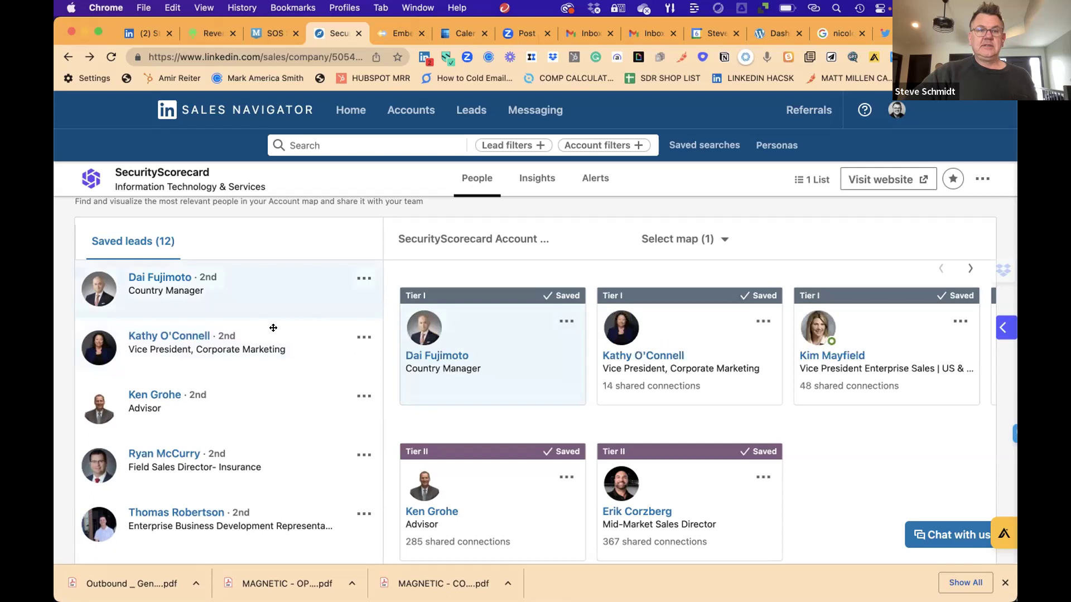
pyautogui.click(561, 320)
pyautogui.click(550, 427)
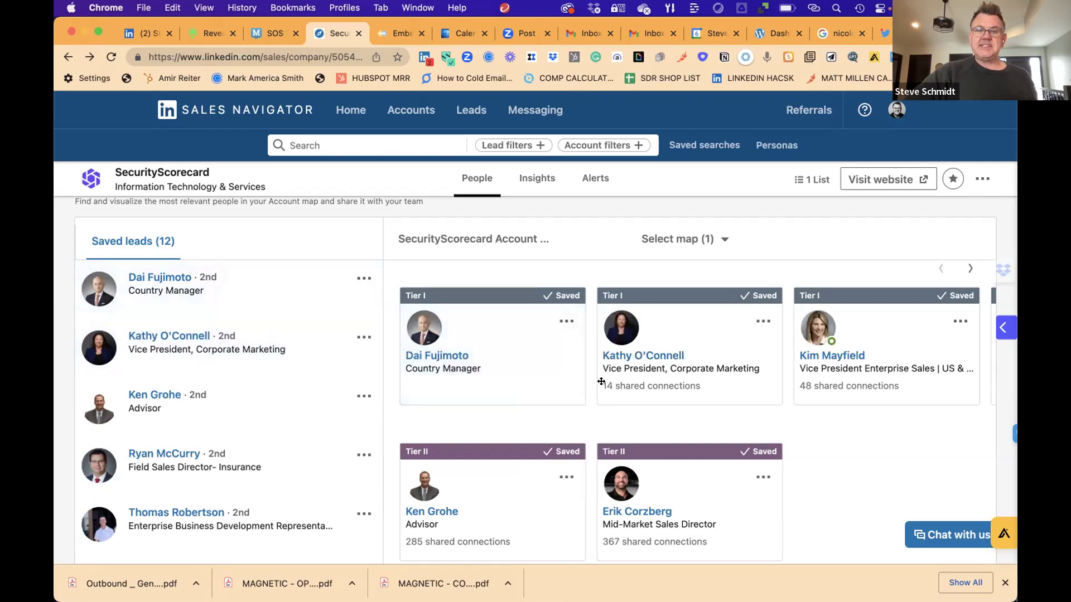
pyautogui.click(763, 321)
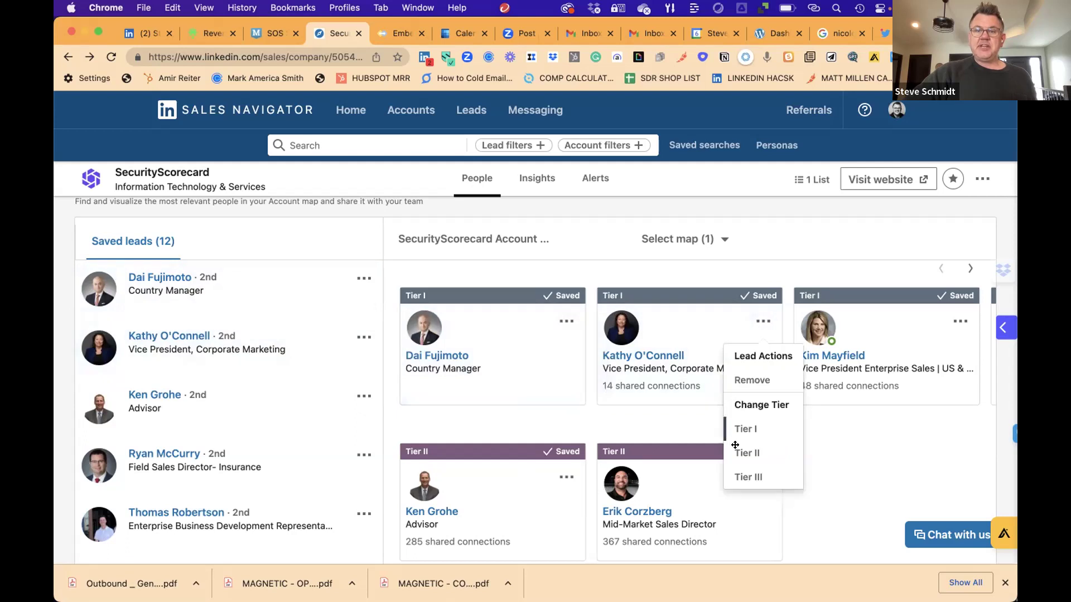
pyautogui.click(737, 451)
pyautogui.click(960, 322)
pyautogui.click(931, 448)
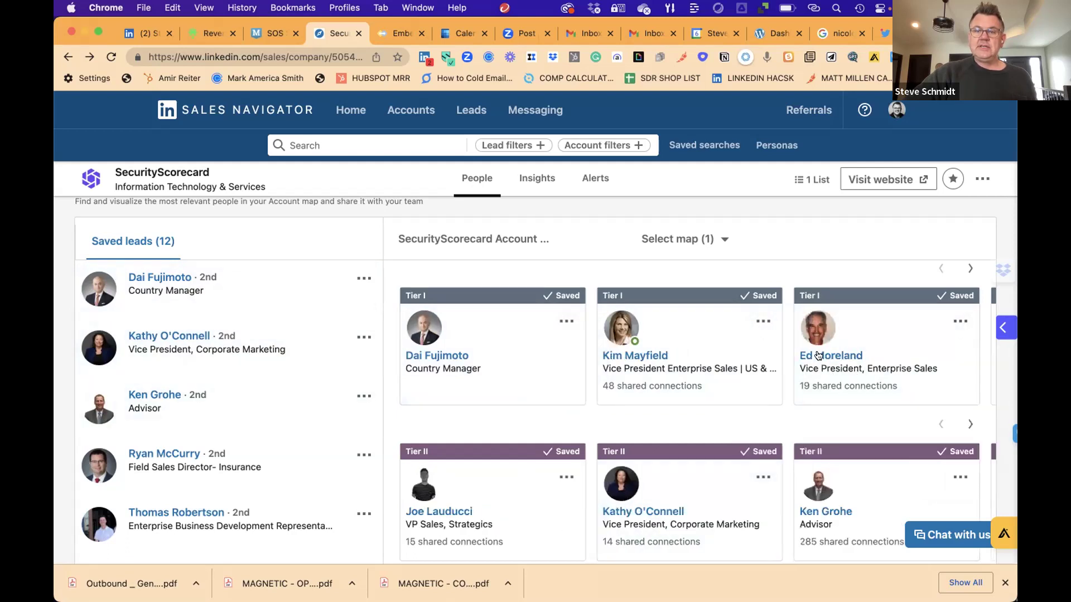
# Step: Move both enterprise sales VPs and the Senior VP of Sales to Tier II, Enterprise Sales Director to Tier III
pyautogui.click(763, 321)
pyautogui.click(757, 453)
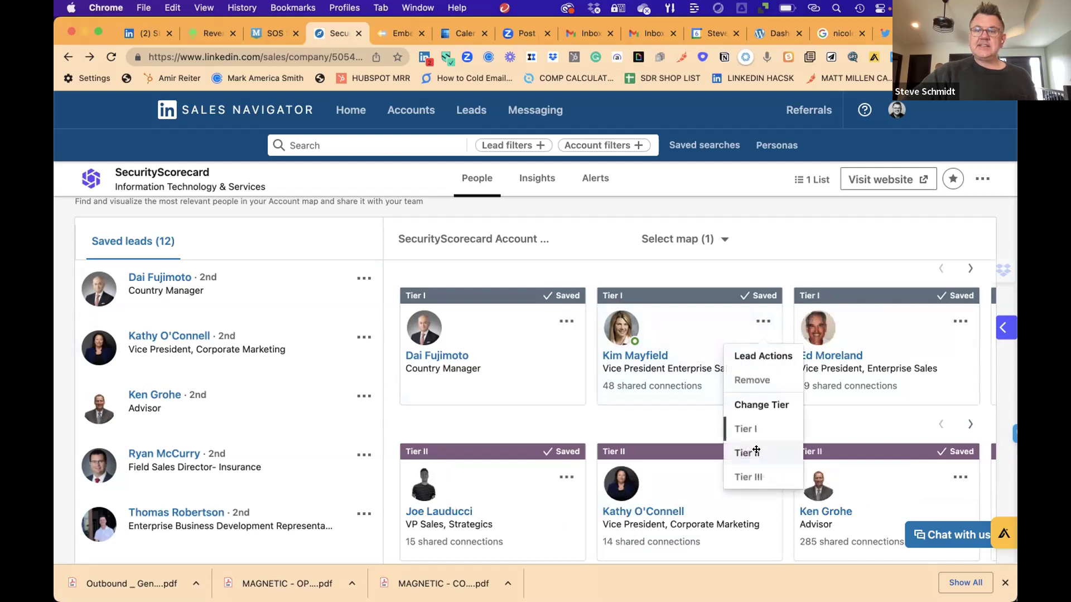
pyautogui.click(959, 322)
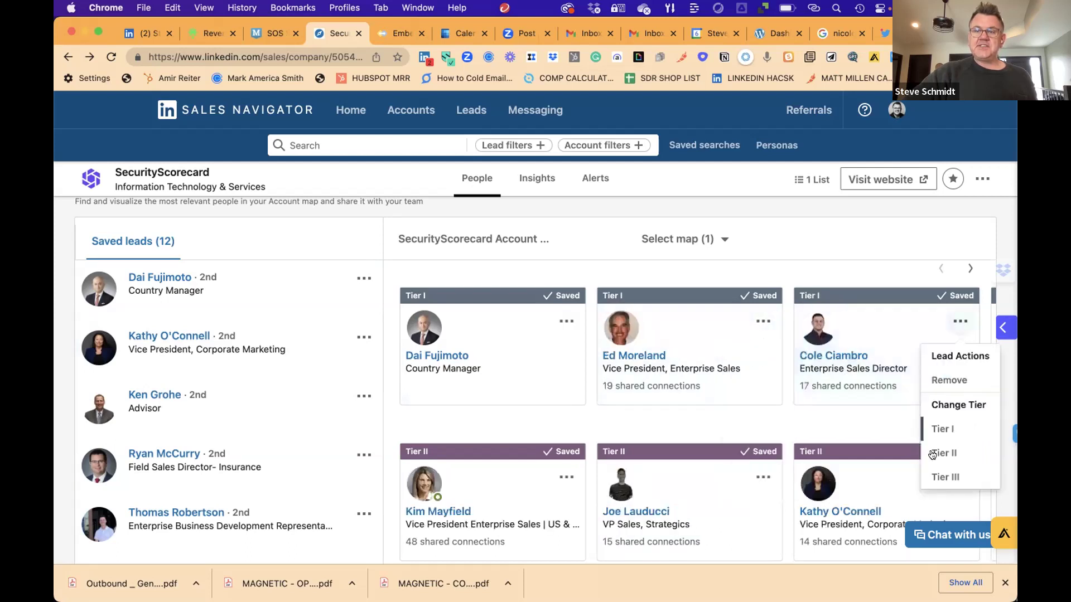
pyautogui.click(937, 475)
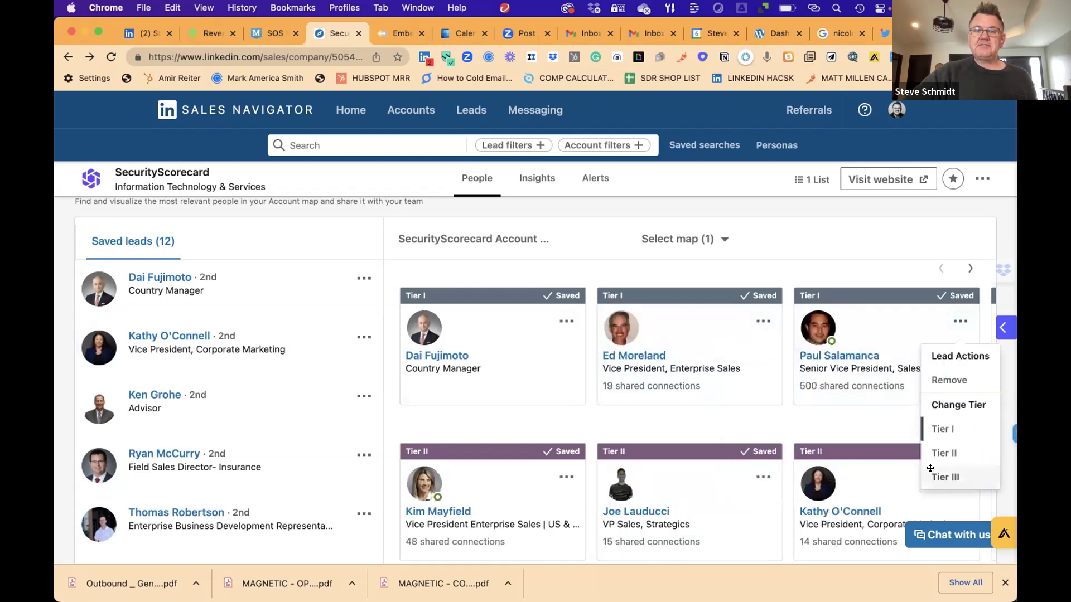
pyautogui.click(763, 322)
pyautogui.click(753, 449)
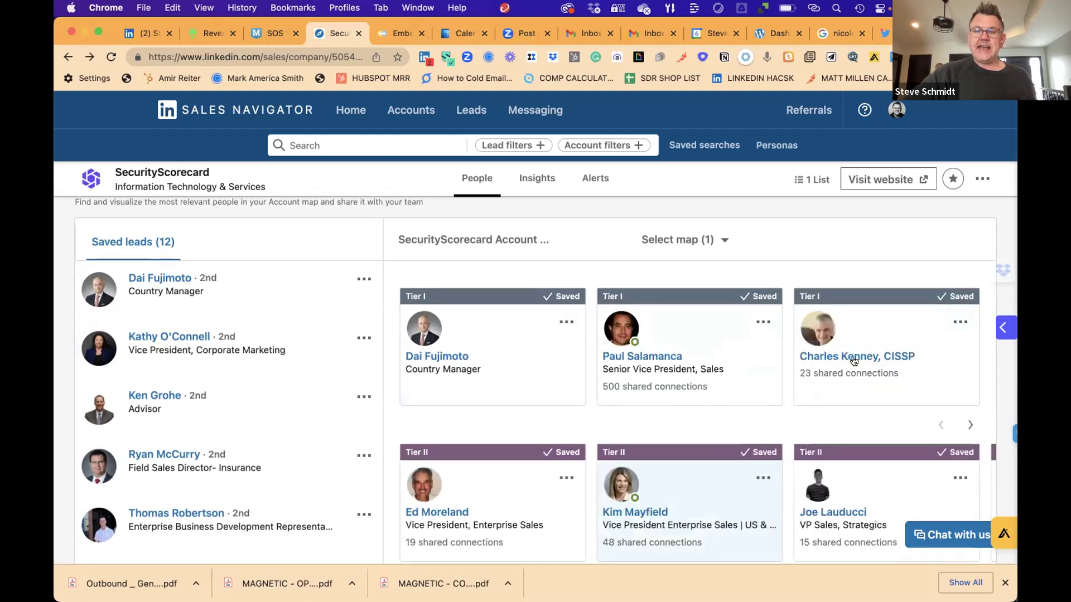
pyautogui.click(763, 322)
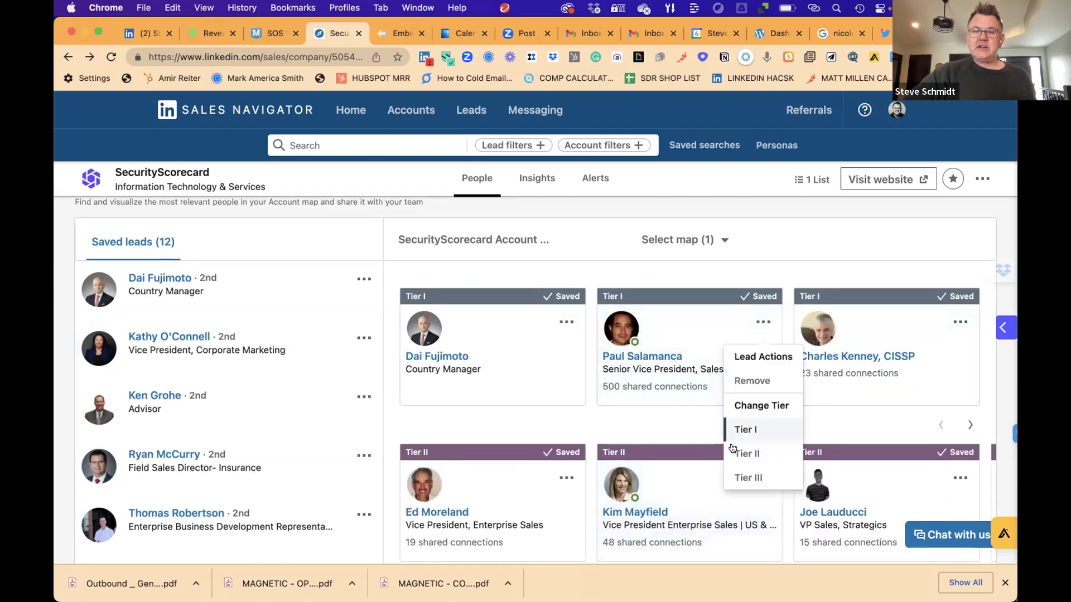
pyautogui.click(734, 449)
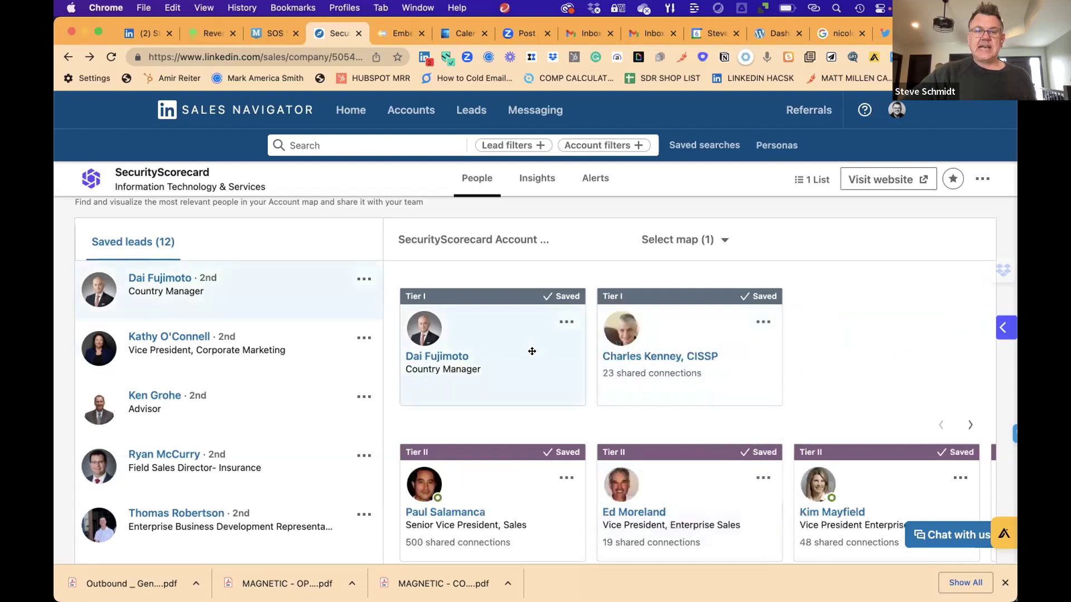
pyautogui.scroll(-3, 532, 354)
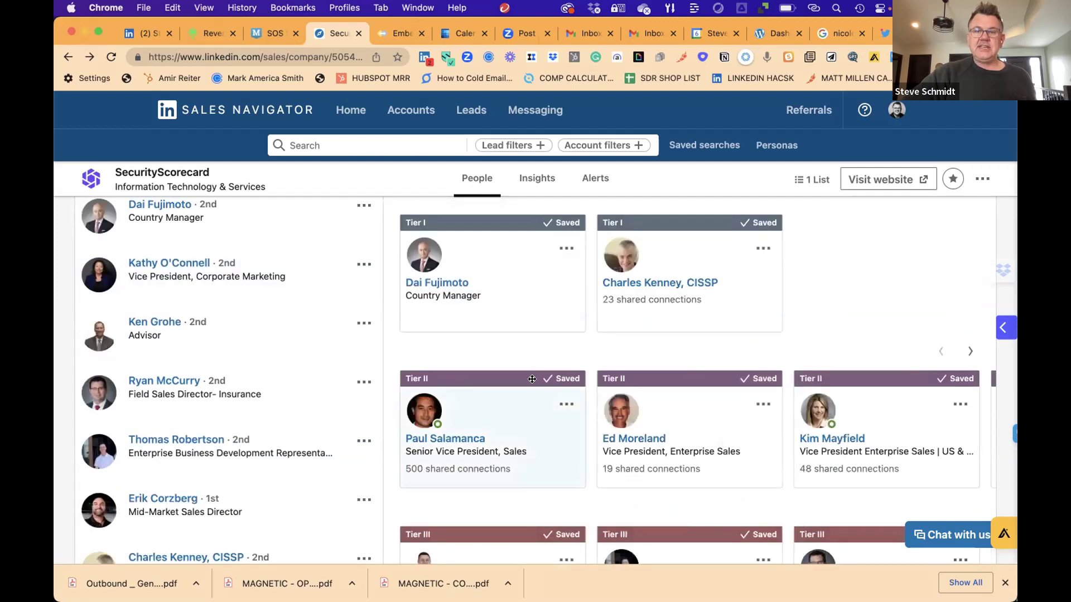
pyautogui.scroll(-1, 532, 380)
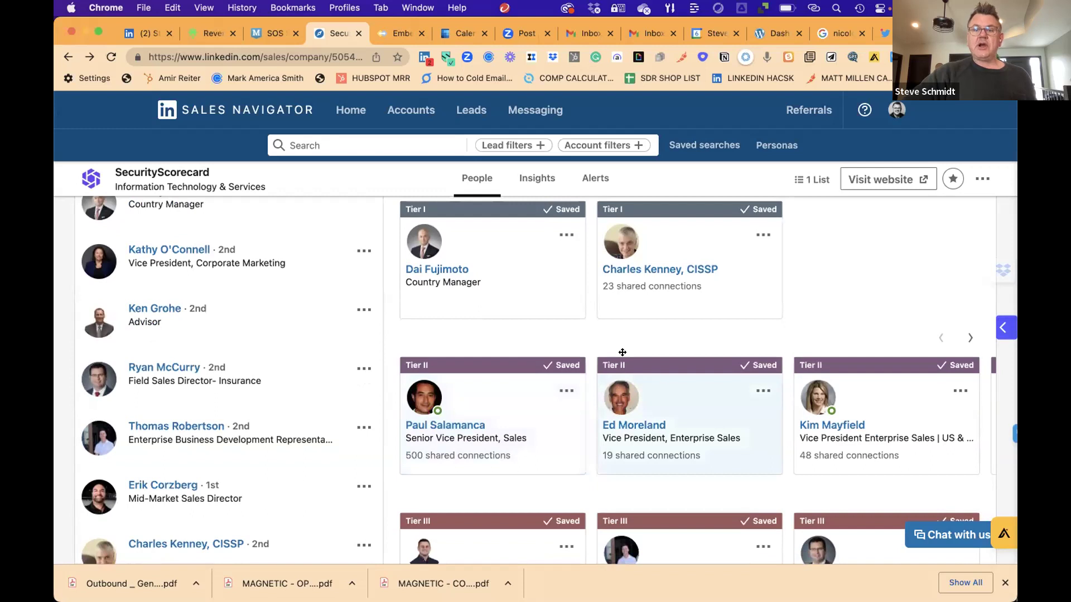
pyautogui.scroll(-1, 601, 349)
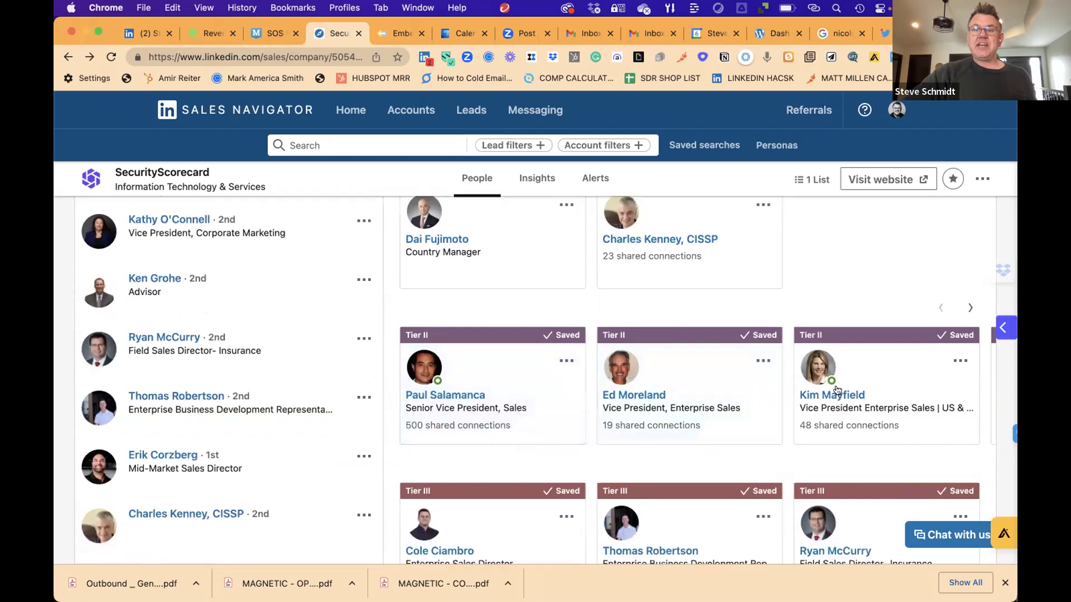
pyautogui.click(968, 310)
pyautogui.scroll(-3, 920, 399)
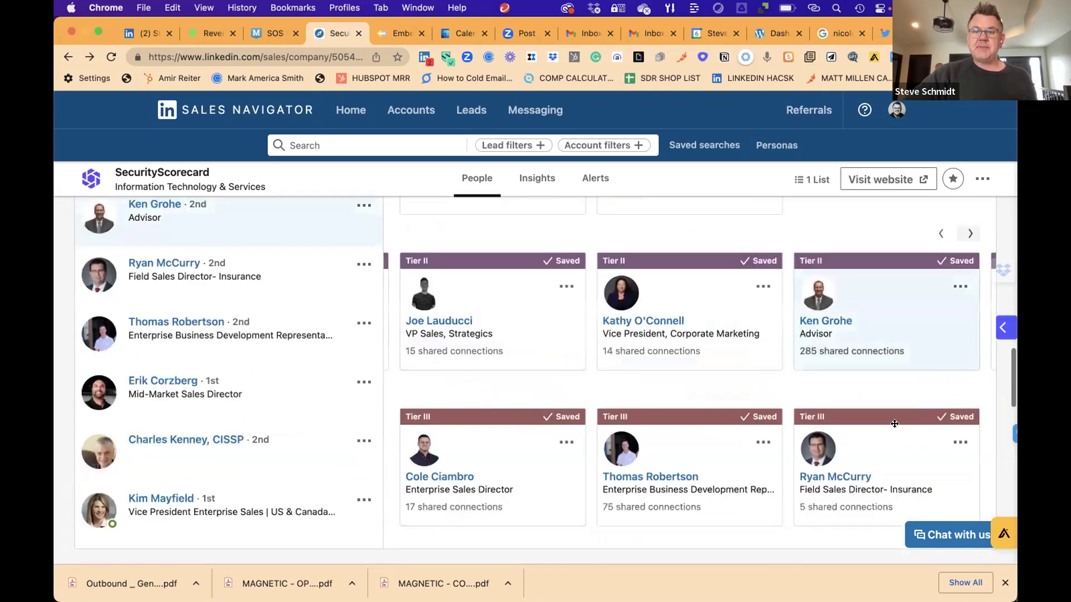
pyautogui.scroll(-2, 894, 424)
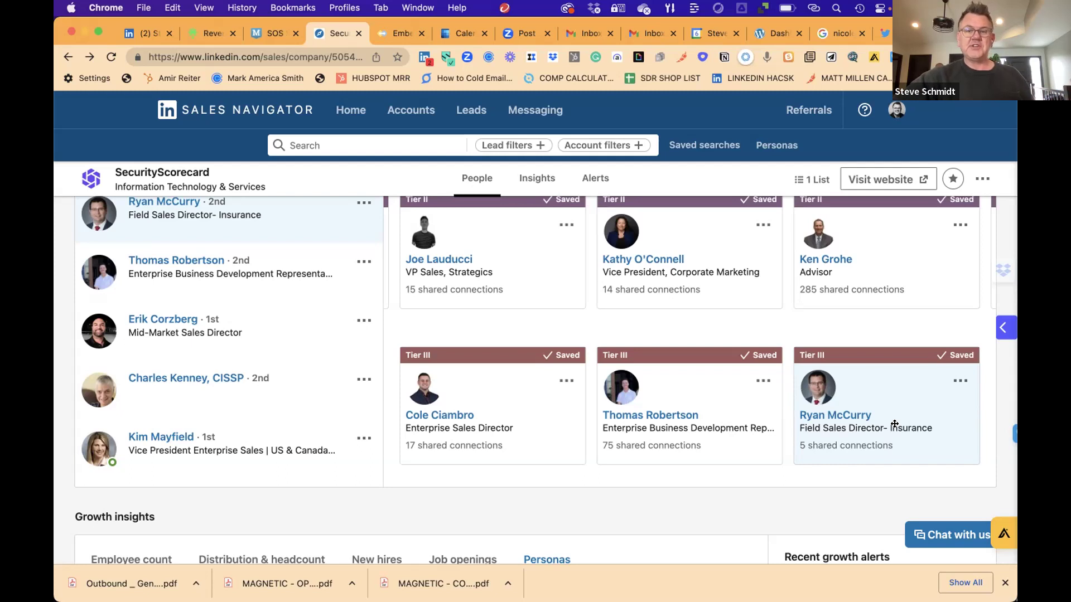
pyautogui.scroll(-3, 894, 427)
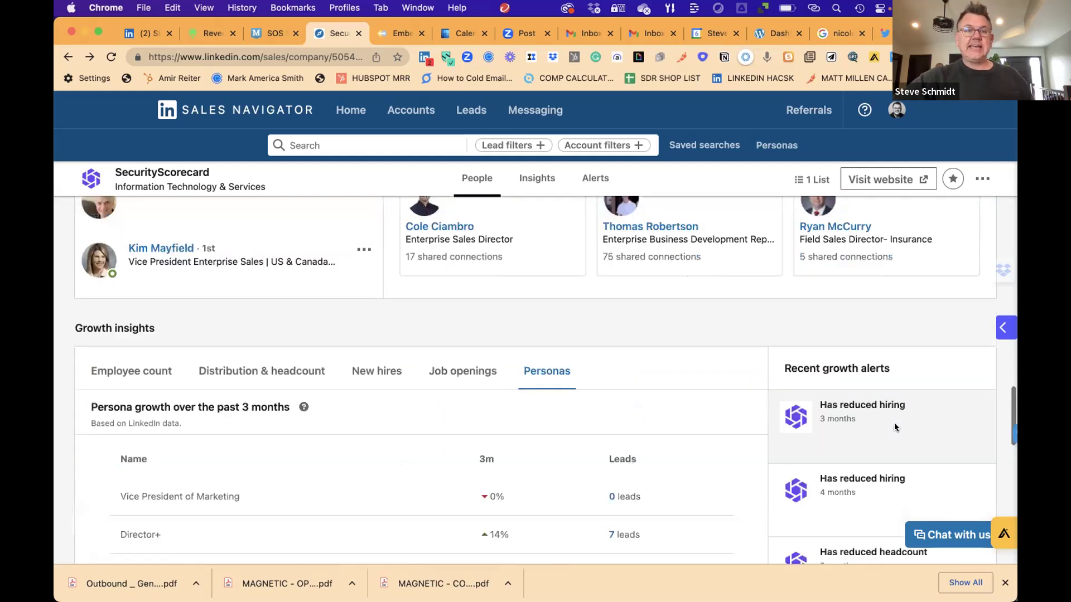
pyautogui.scroll(-1, 894, 427)
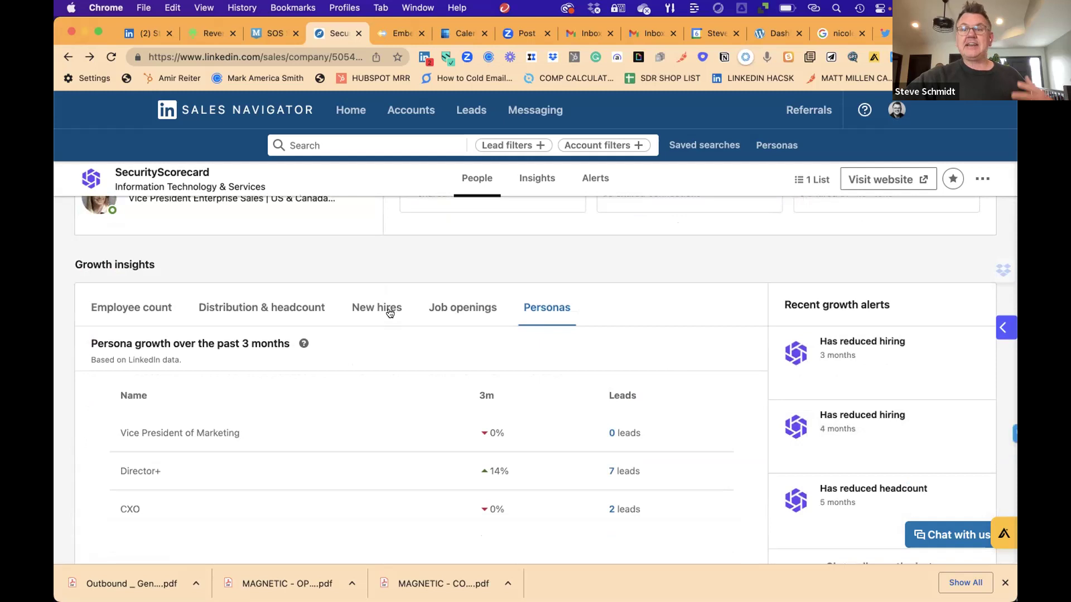
pyautogui.scroll(-4, 391, 312)
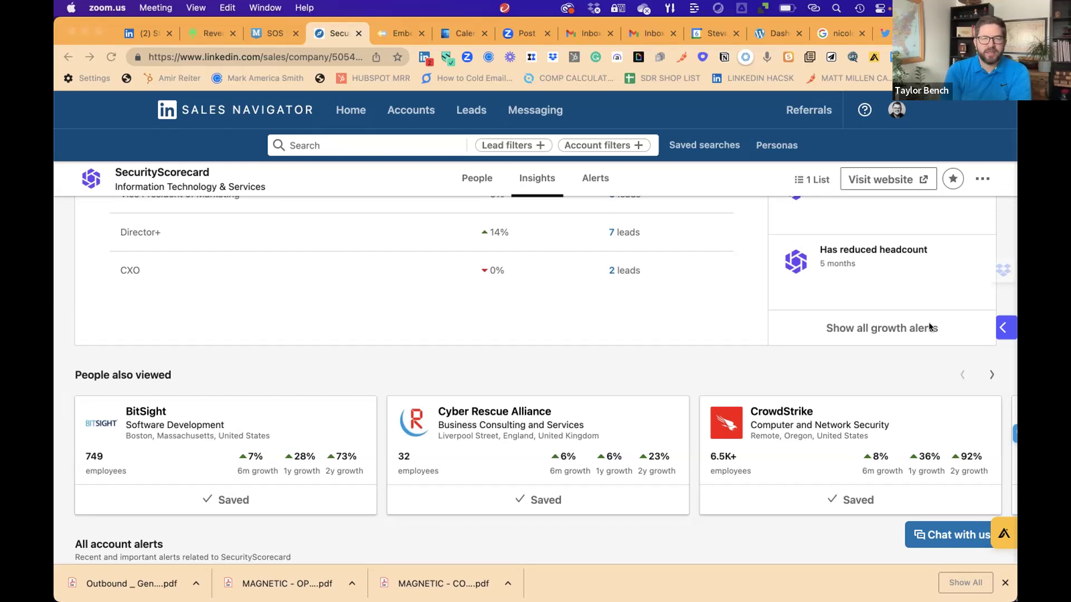
pyautogui.scroll(2, 930, 327)
pyautogui.scroll(3, 930, 327)
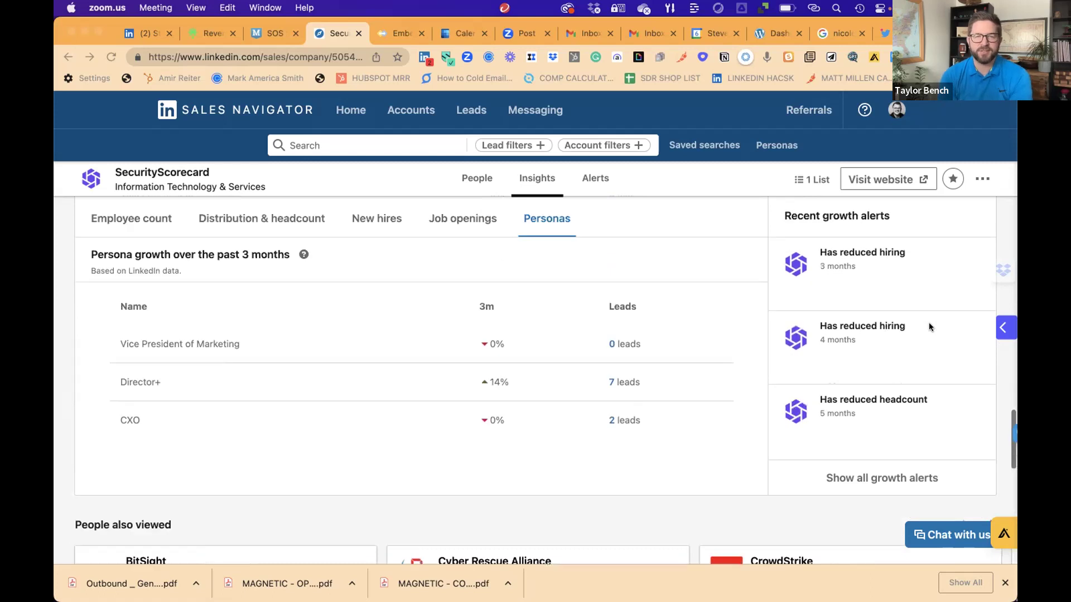
pyautogui.scroll(3, 929, 327)
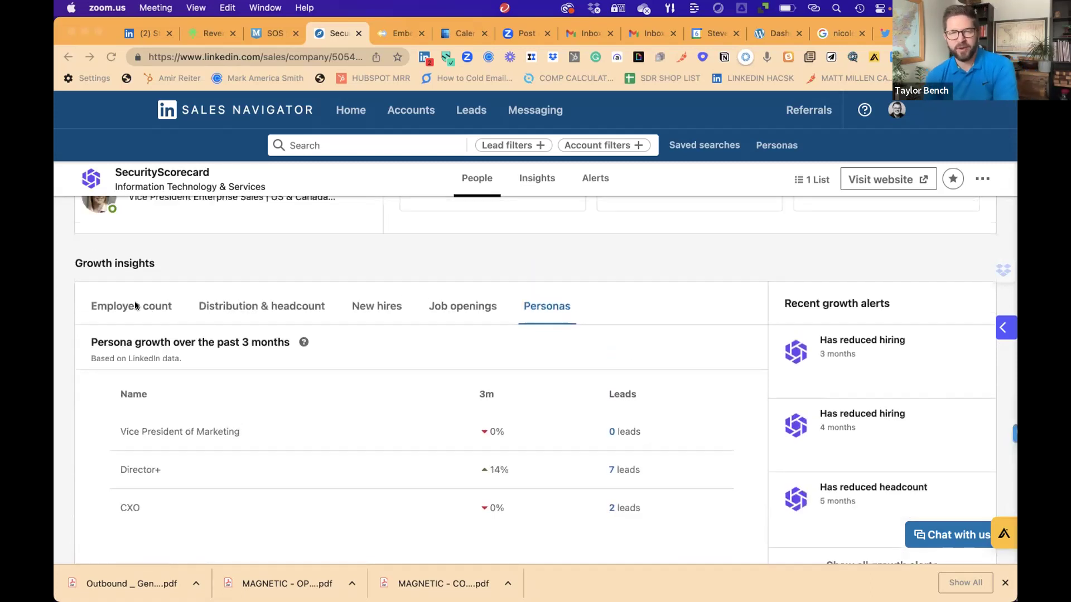
# Step: View SecurityScorecard's total employee count chart, then its headcount distribution by function
pyautogui.click(135, 302)
pyautogui.click(133, 305)
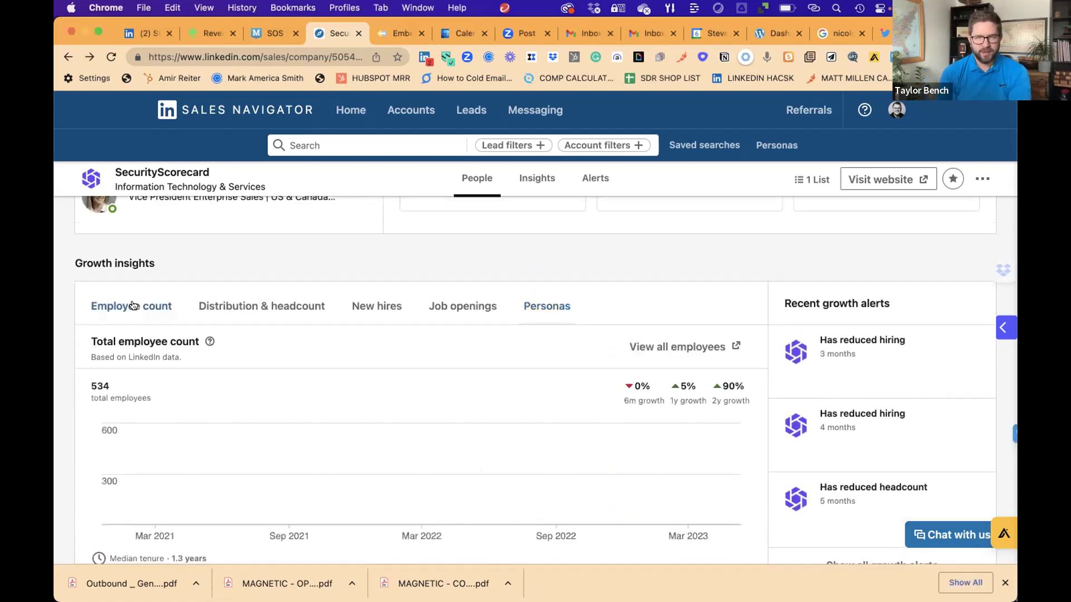
pyautogui.moveTo(361, 500)
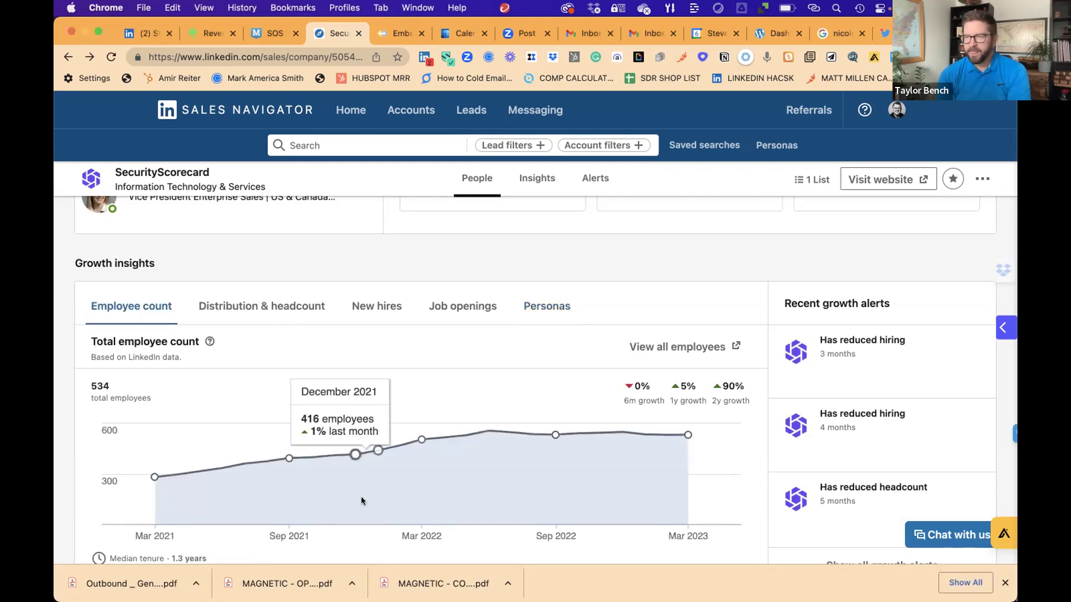
pyautogui.click(270, 320)
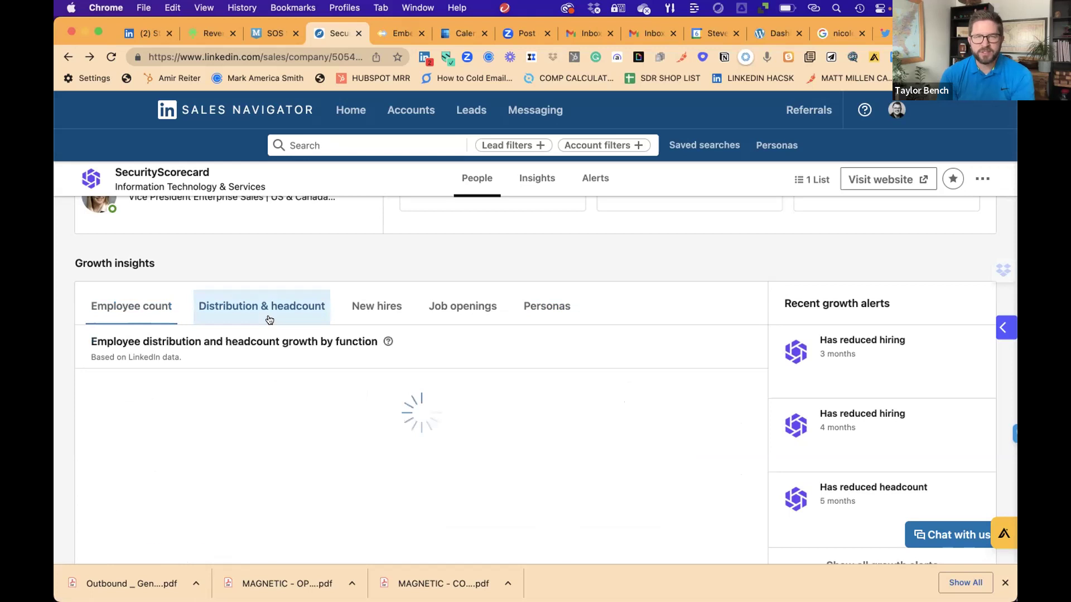
# Step: Switch over to the Zoom meeting app
pyautogui.moveTo(661, 588)
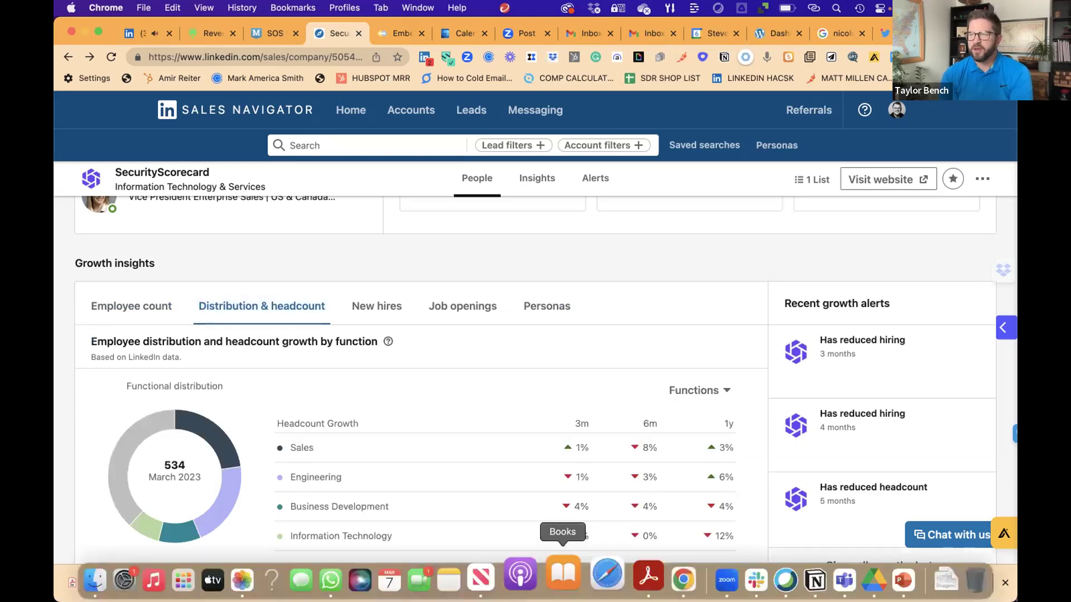
pyautogui.click(690, 576)
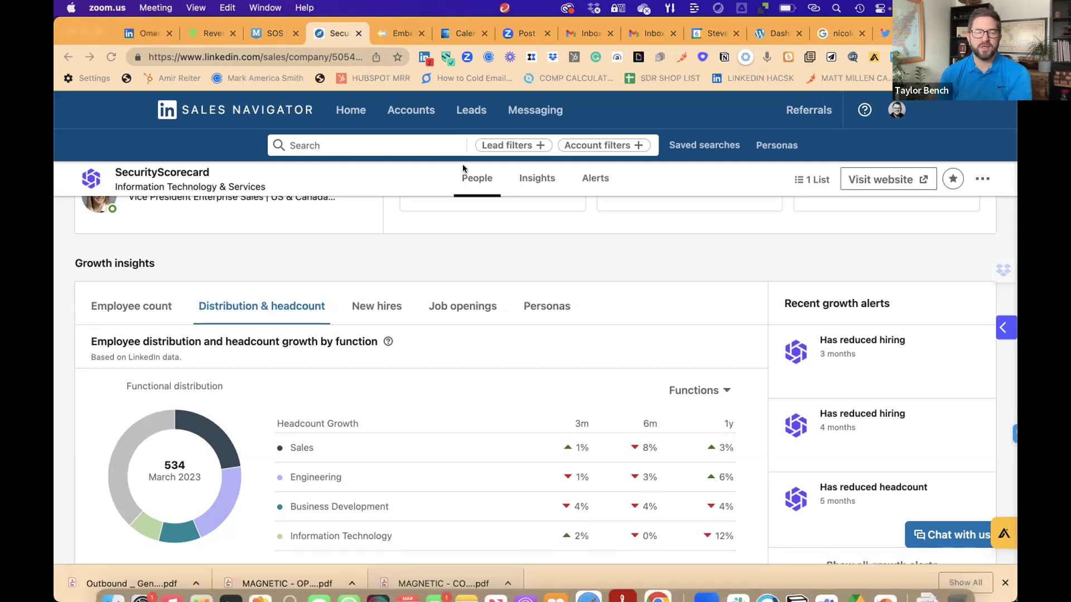
pyautogui.moveTo(702, 570)
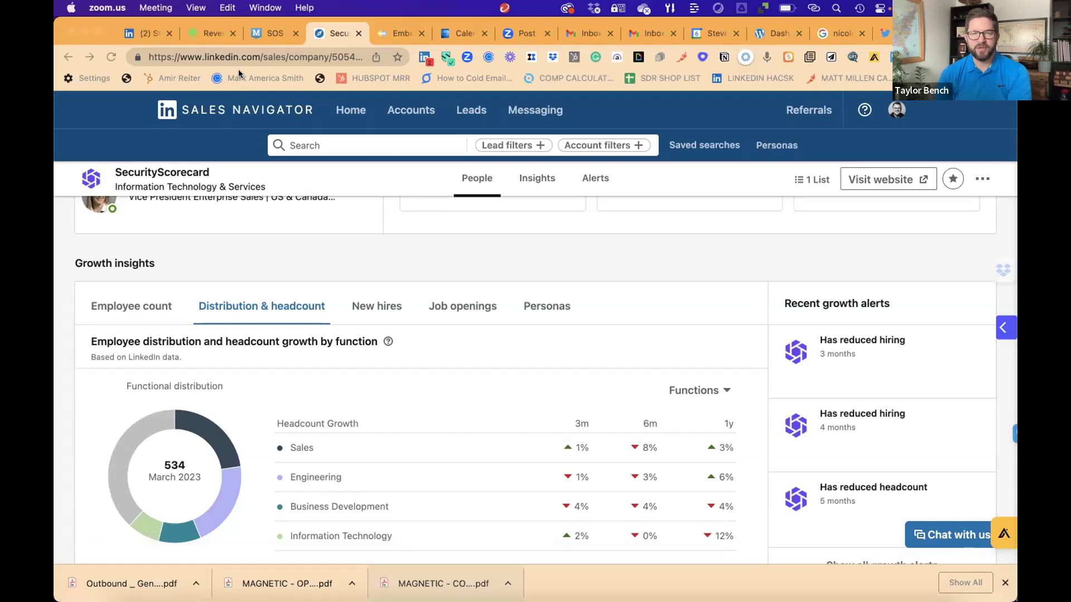
# Step: Open and dismiss the meeting controls menu, then scroll down to SecurityScorecard's growth alerts
pyautogui.click(523, 10)
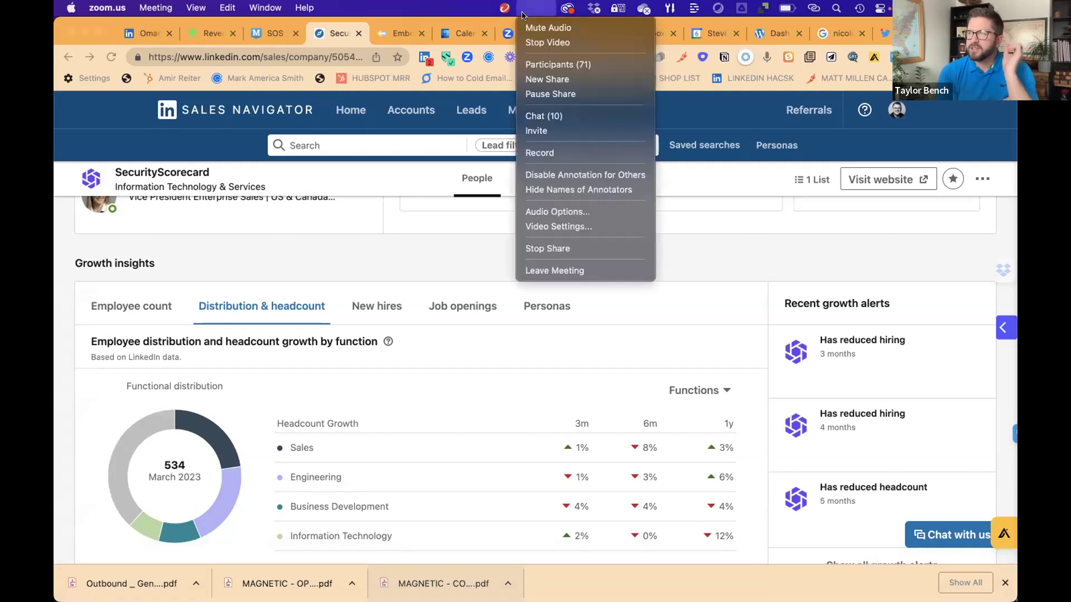
pyautogui.click(536, 116)
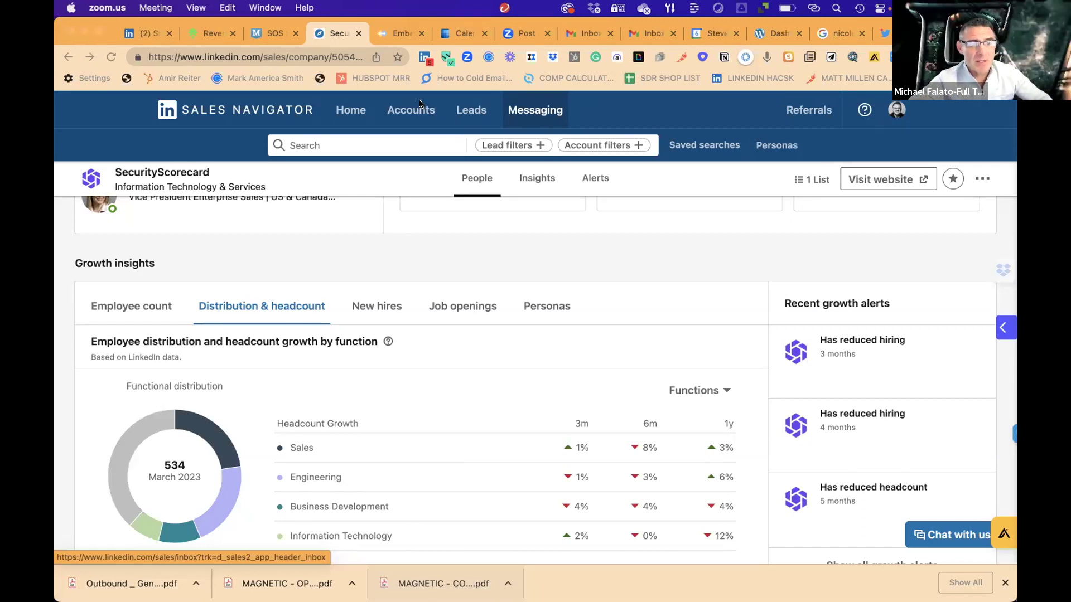
pyautogui.scroll(-2, 432, 357)
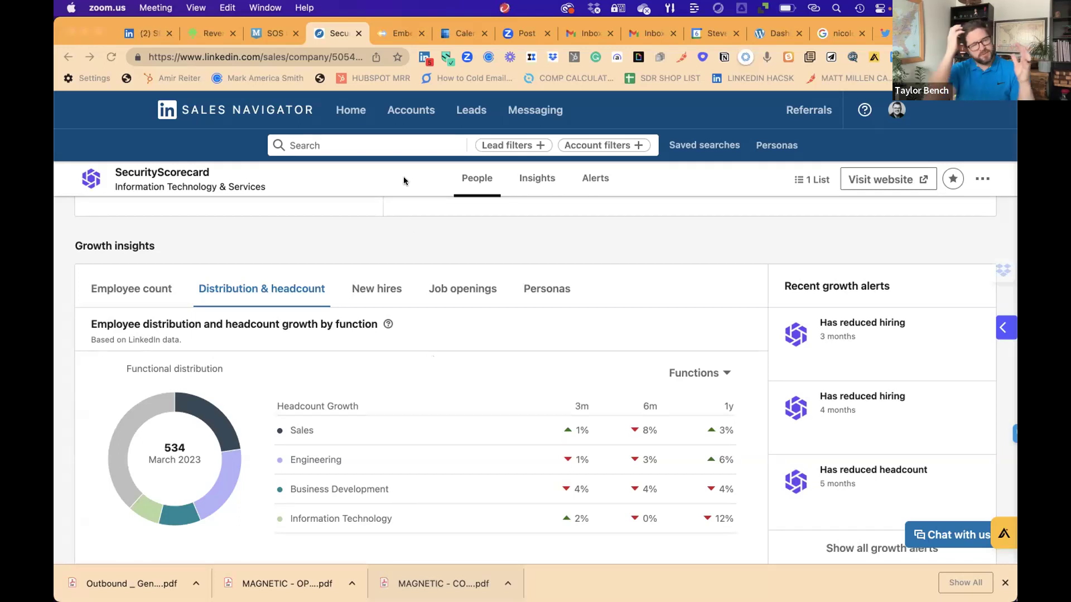
# Step: Go to the Sales Navigator home page and filter the alerts feed to Leads
pyautogui.click(354, 110)
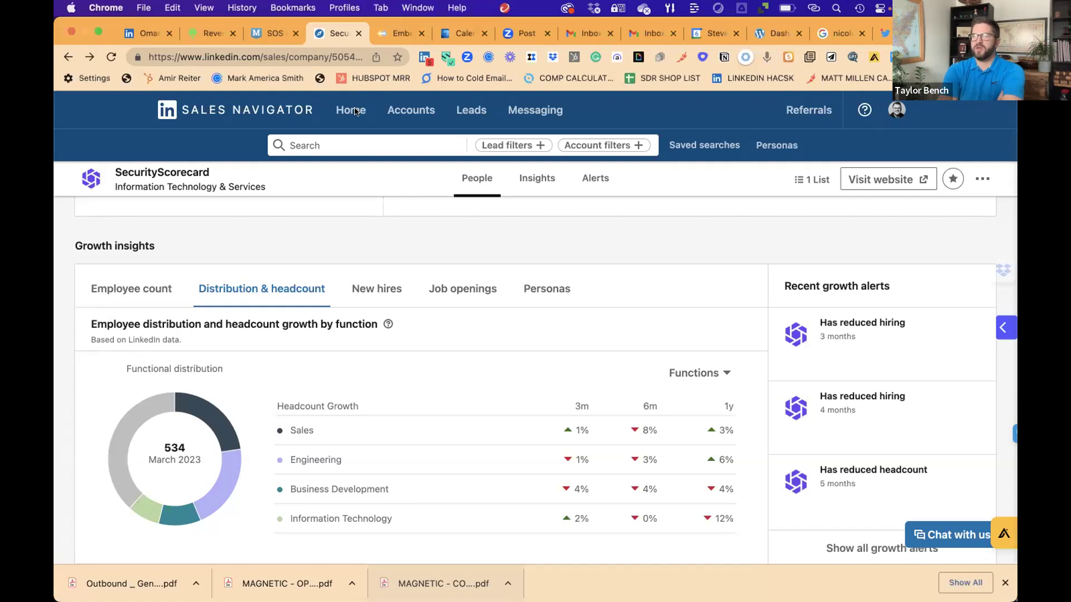
pyautogui.click(354, 110)
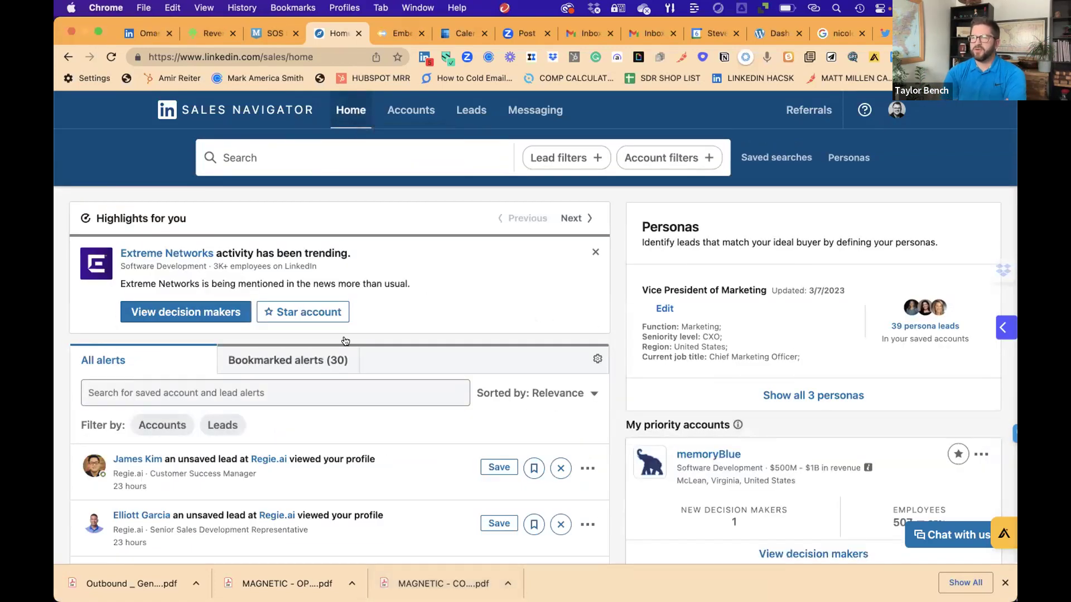
pyautogui.click(223, 424)
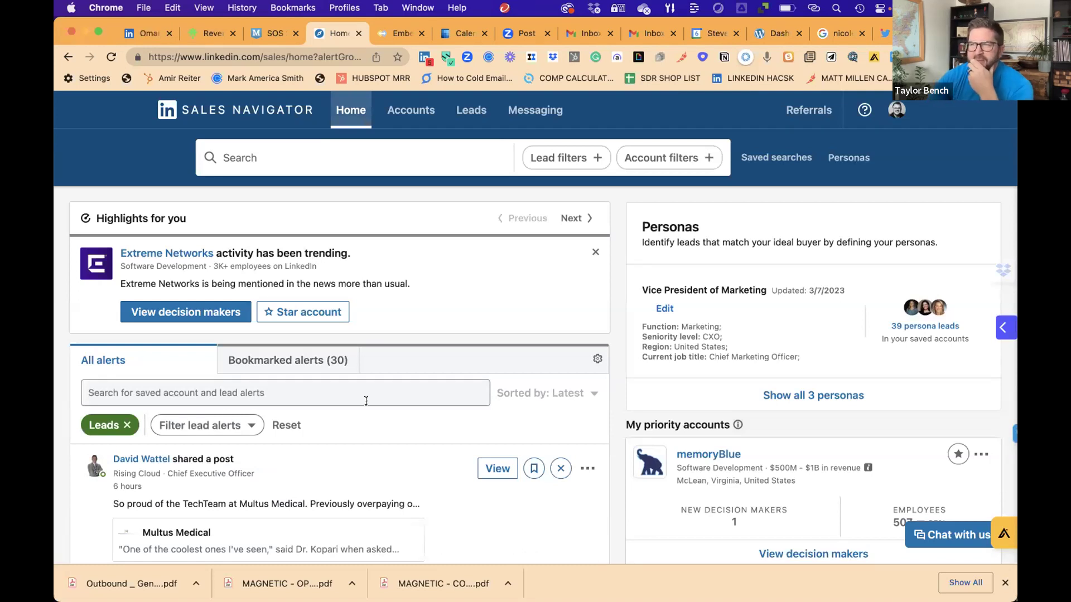
pyautogui.scroll(-1, 366, 400)
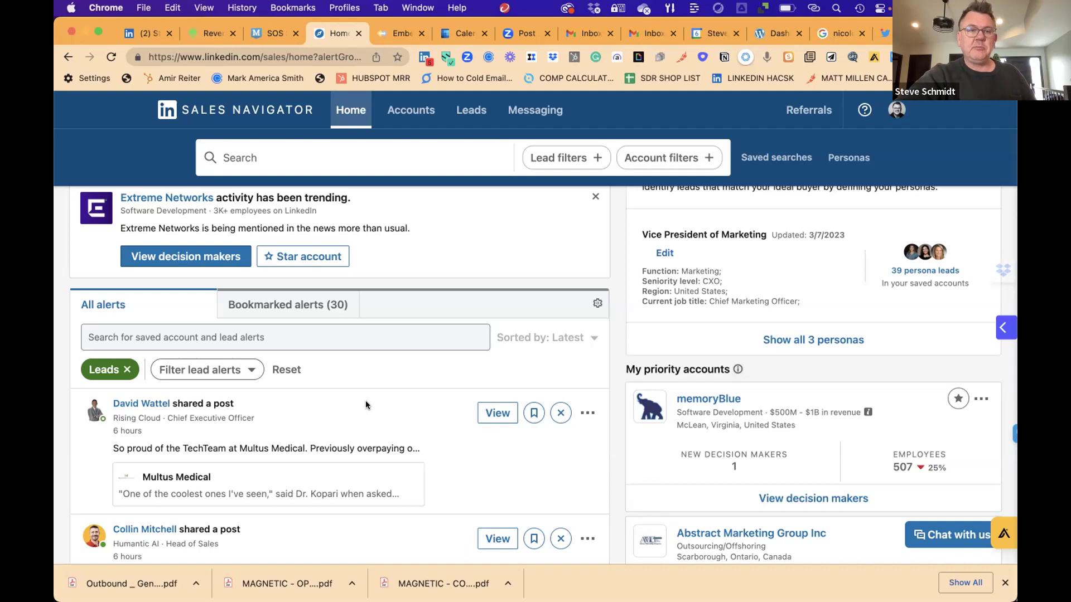
# Step: On LinkedIn, search 'AI content generation' and narrow the results to posts
pyautogui.click(142, 37)
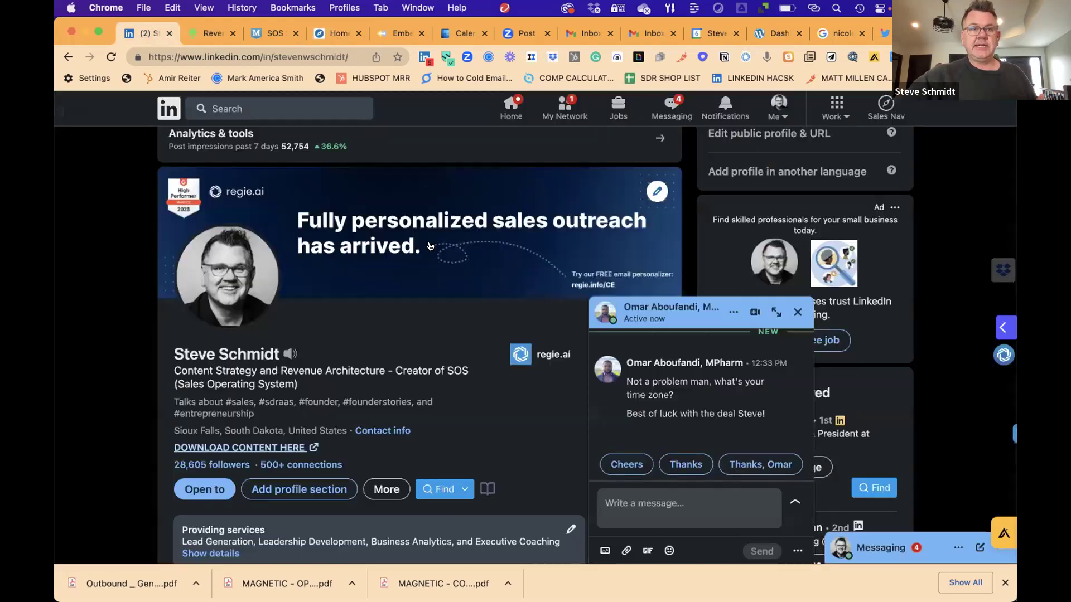
pyautogui.click(339, 110)
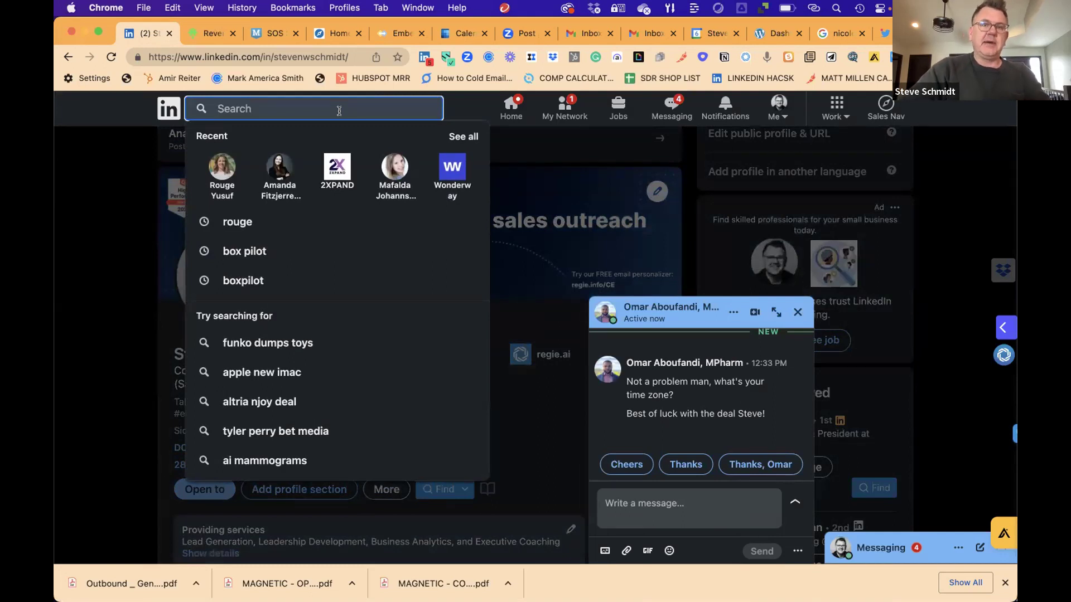
pyautogui.write('A')
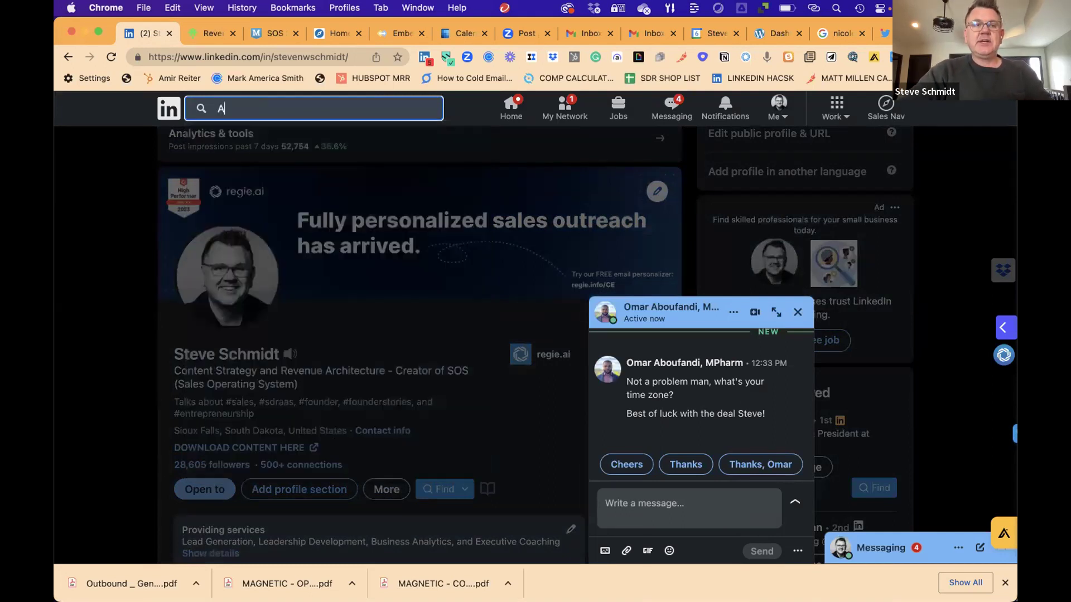
pyautogui.write('I content generation')
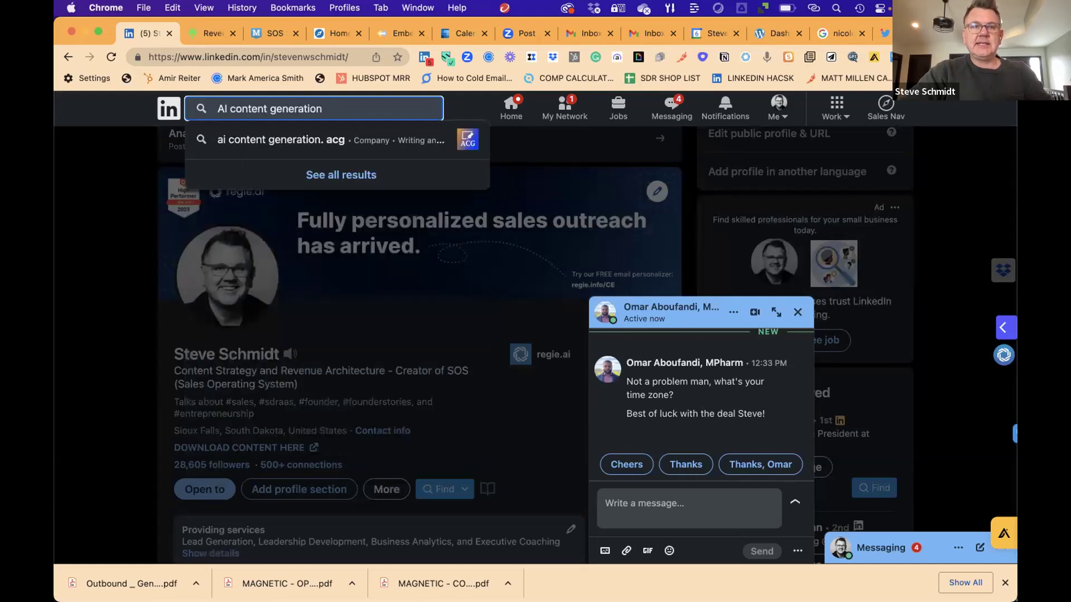
pyautogui.press('Return')
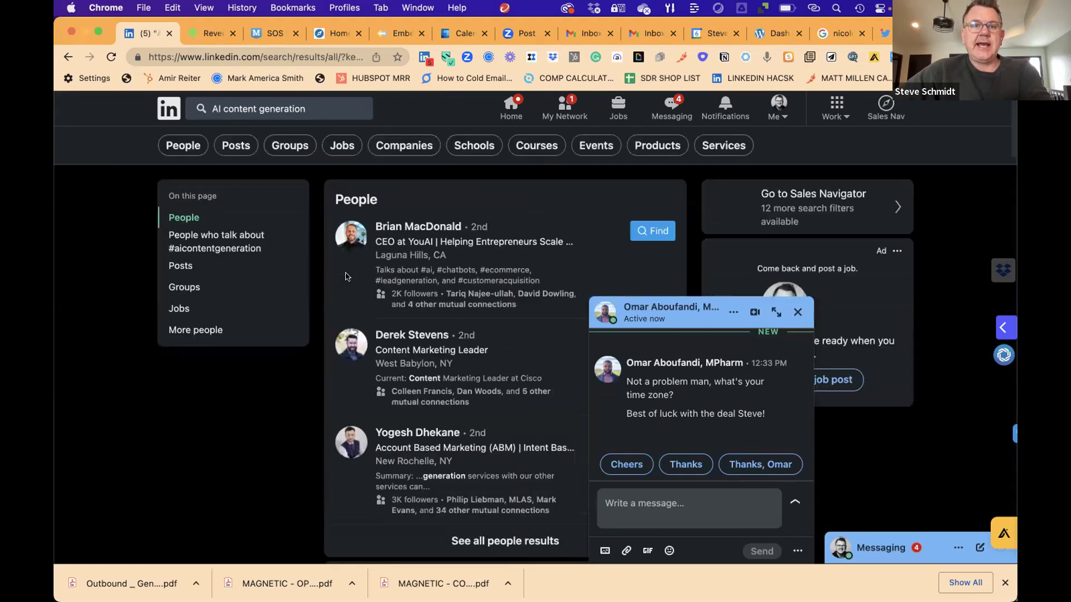
pyautogui.click(229, 148)
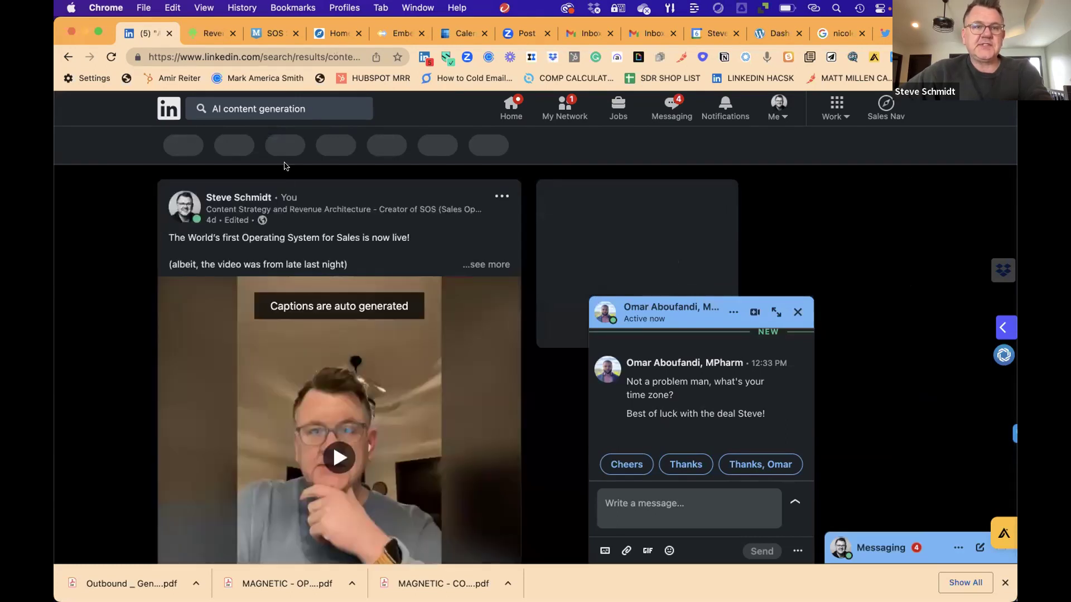
# Step: Scroll through the post results and close the open chat conversation window
pyautogui.scroll(-10, 340, 458)
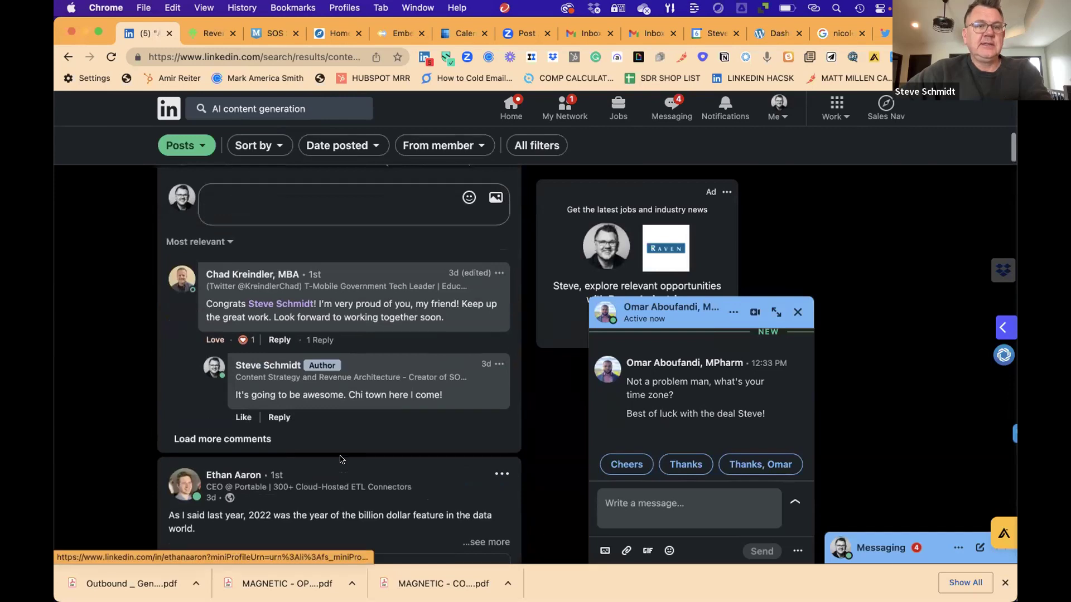
pyautogui.scroll(-6, 340, 460)
pyautogui.scroll(-15, 340, 460)
pyautogui.scroll(-10, 340, 460)
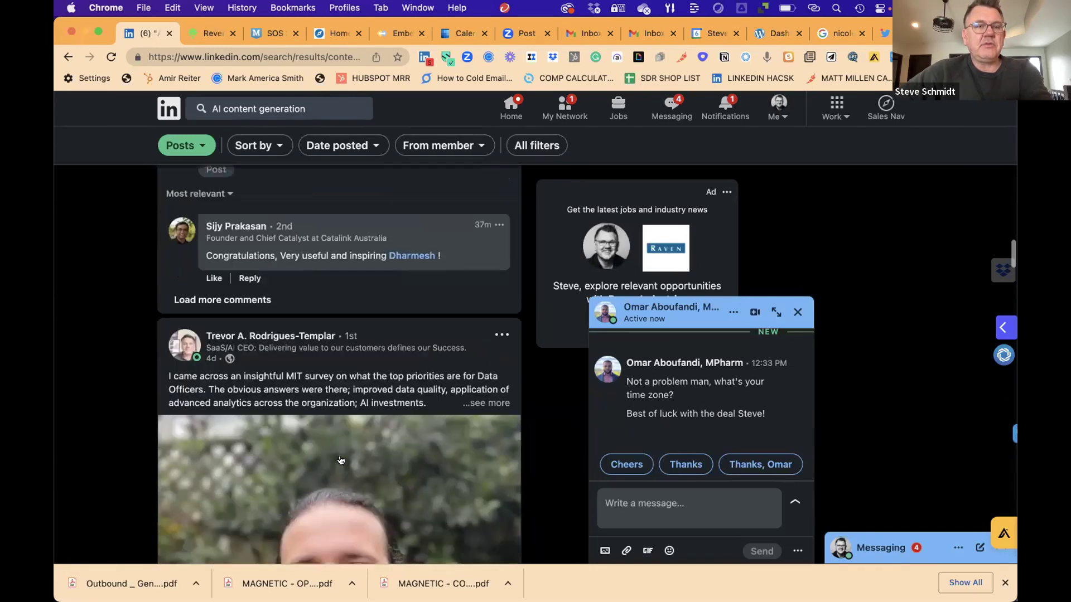
pyautogui.scroll(15, 341, 458)
pyautogui.scroll(-2, 341, 458)
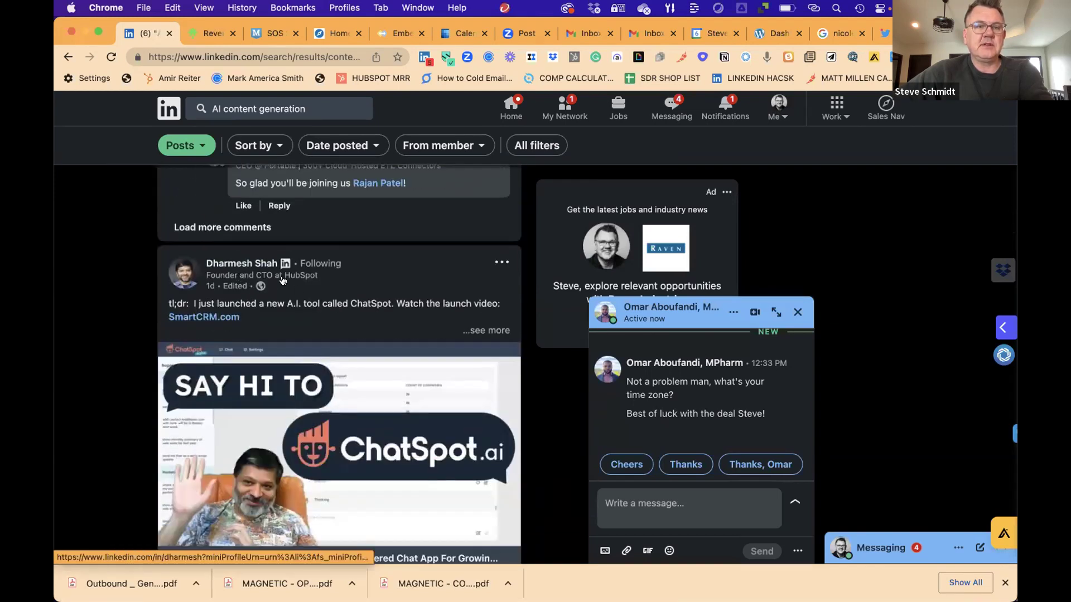
pyautogui.scroll(-2, 319, 357)
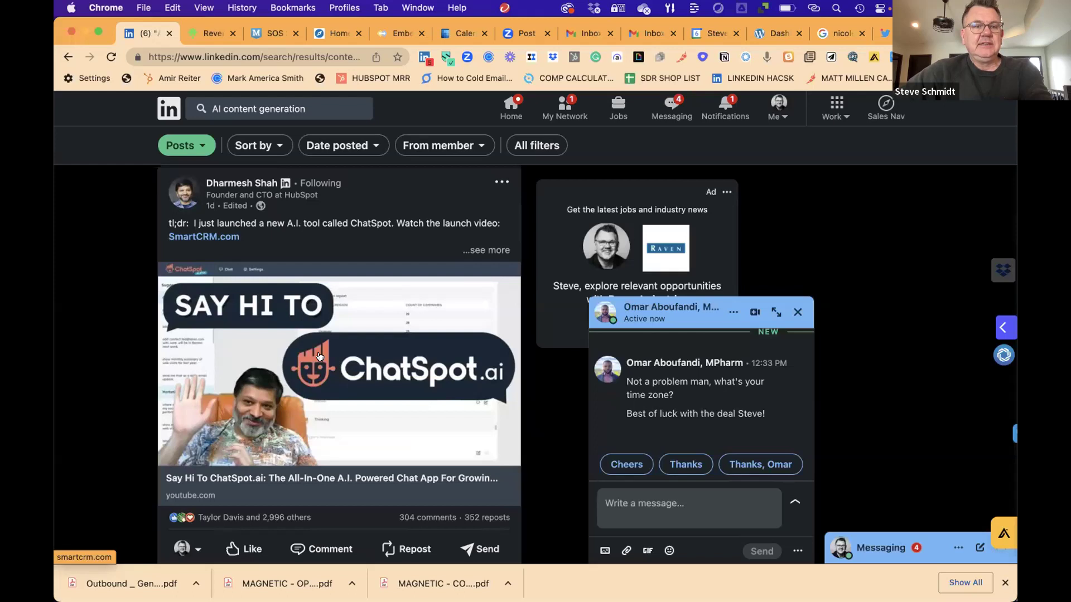
pyautogui.scroll(-7, 330, 399)
pyautogui.scroll(-10, 365, 545)
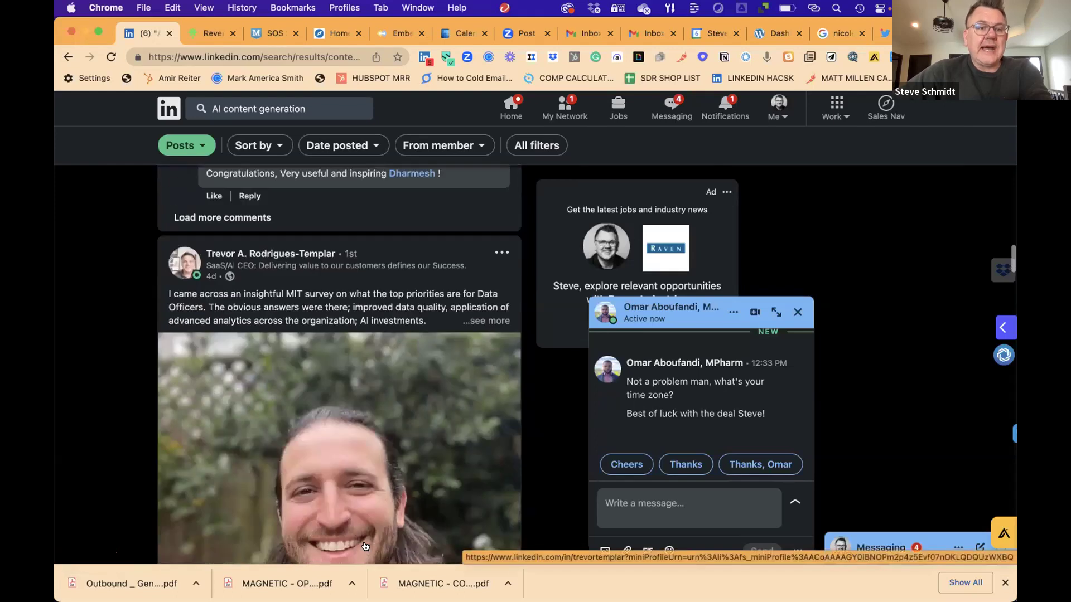
pyautogui.scroll(-10, 365, 546)
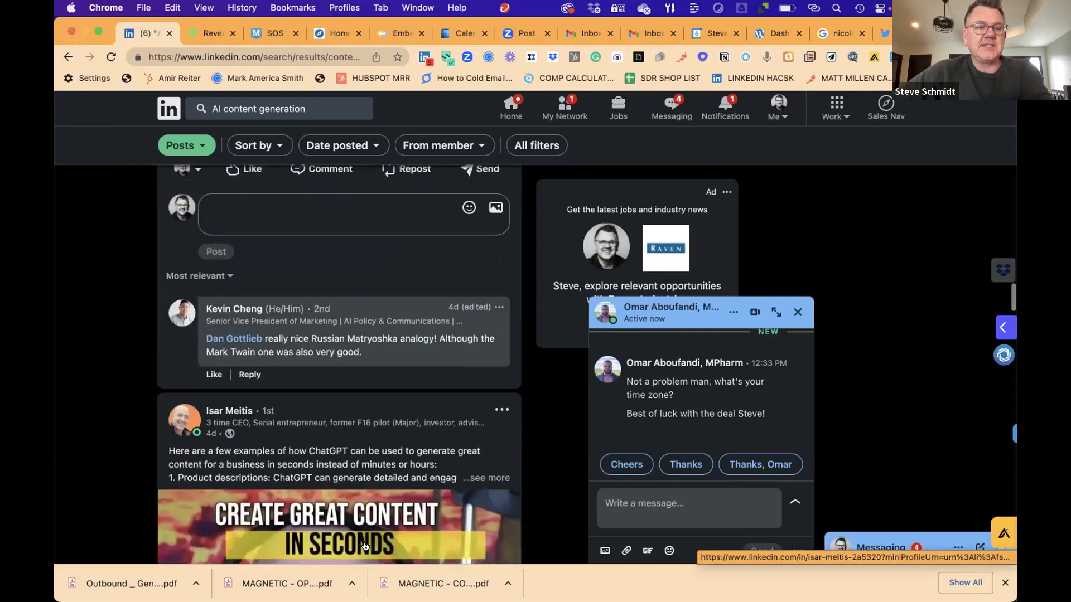
pyautogui.scroll(-10, 365, 545)
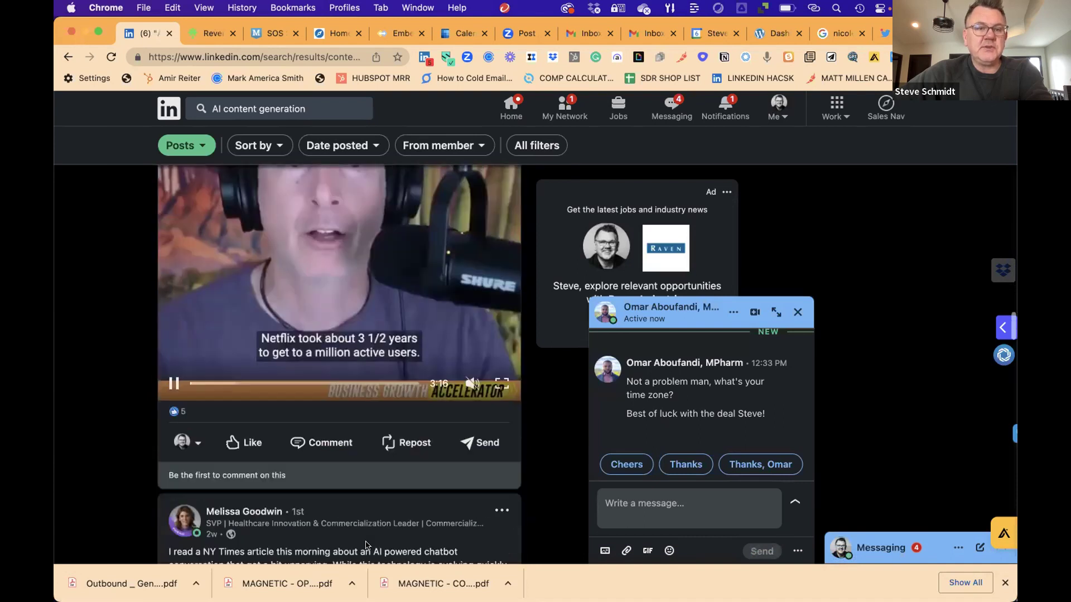
pyautogui.scroll(-10, 365, 545)
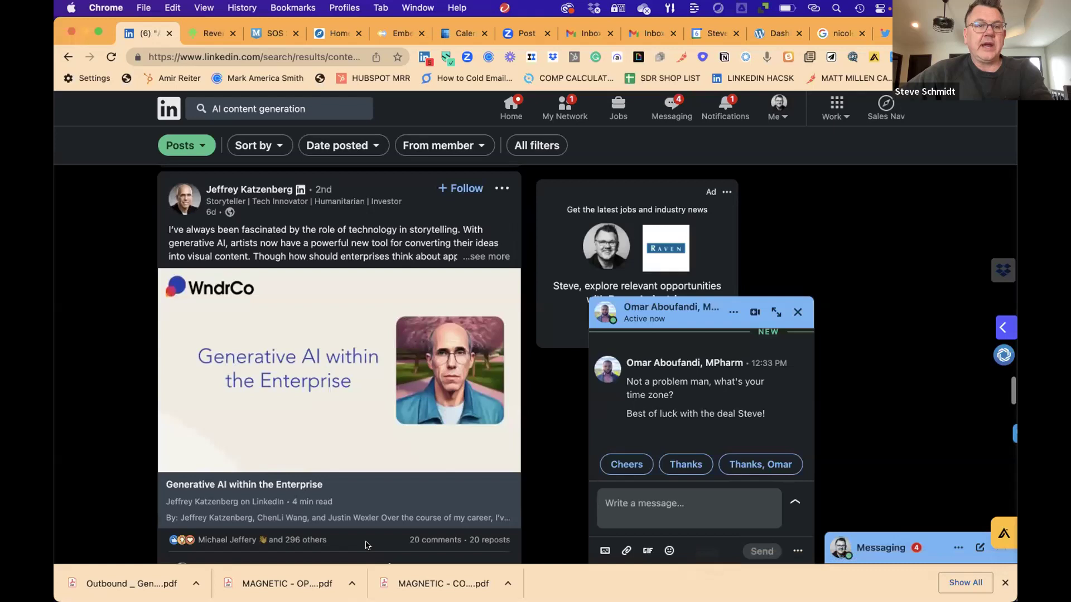
pyautogui.scroll(-5, 365, 545)
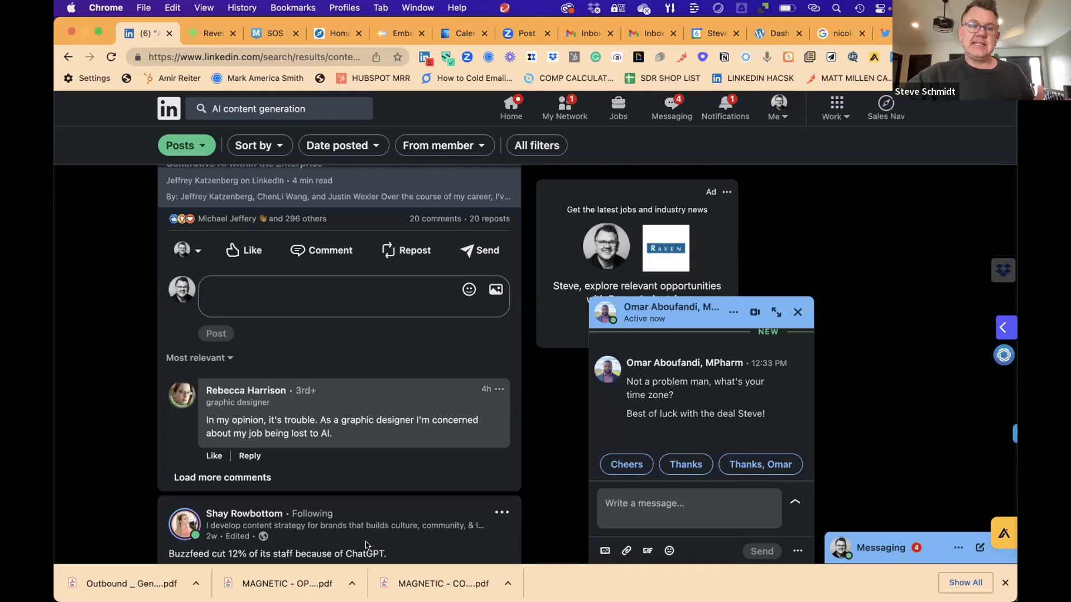
pyautogui.click(798, 312)
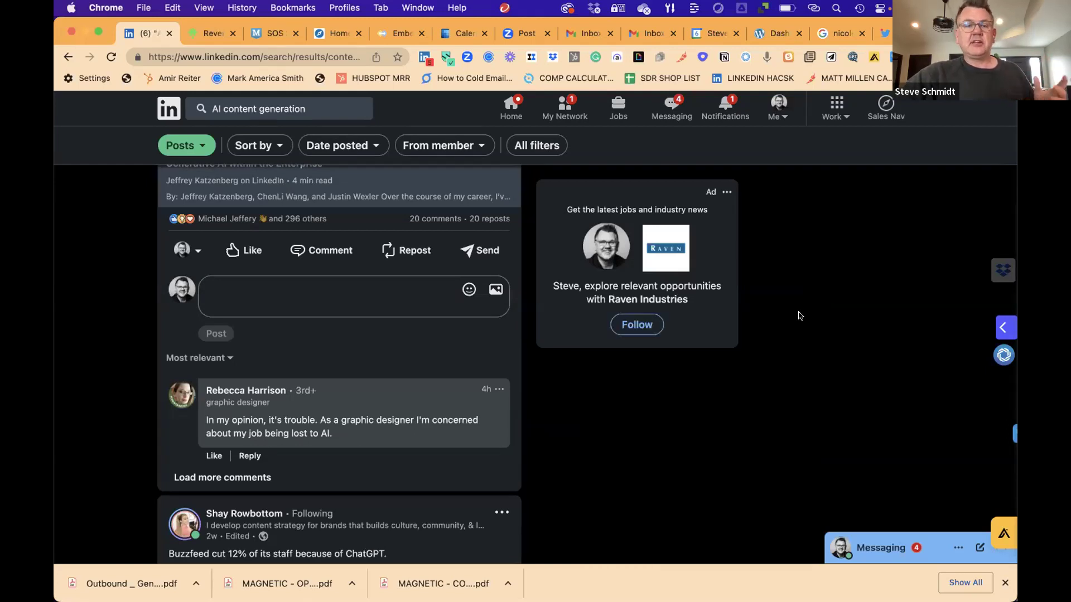
# Step: Clear the 'AI content generation' query from the search box
pyautogui.scroll(-4, 528, 370)
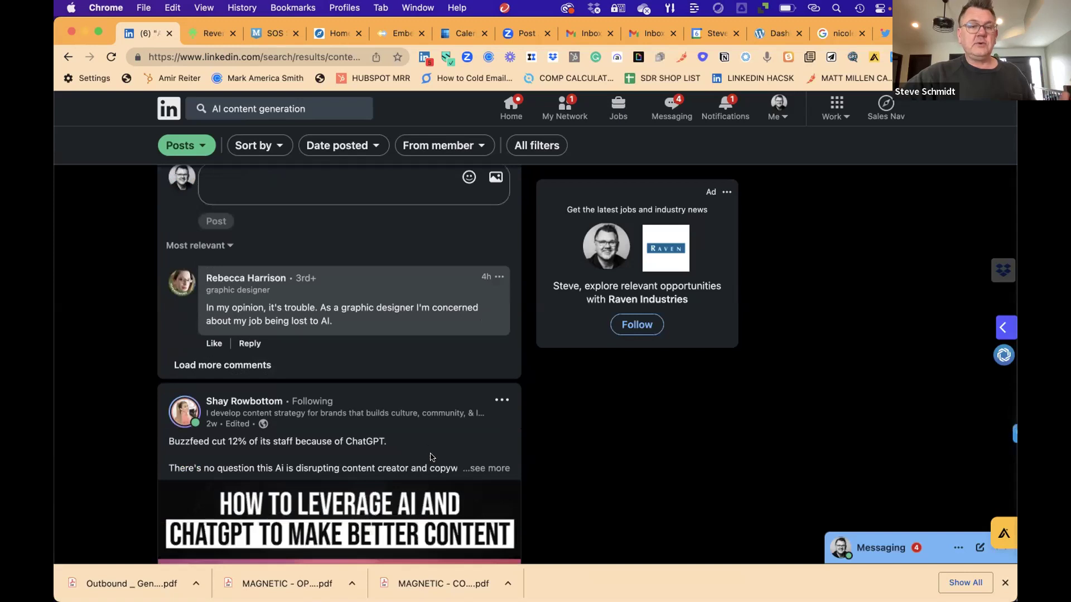
pyautogui.scroll(-3, 320, 328)
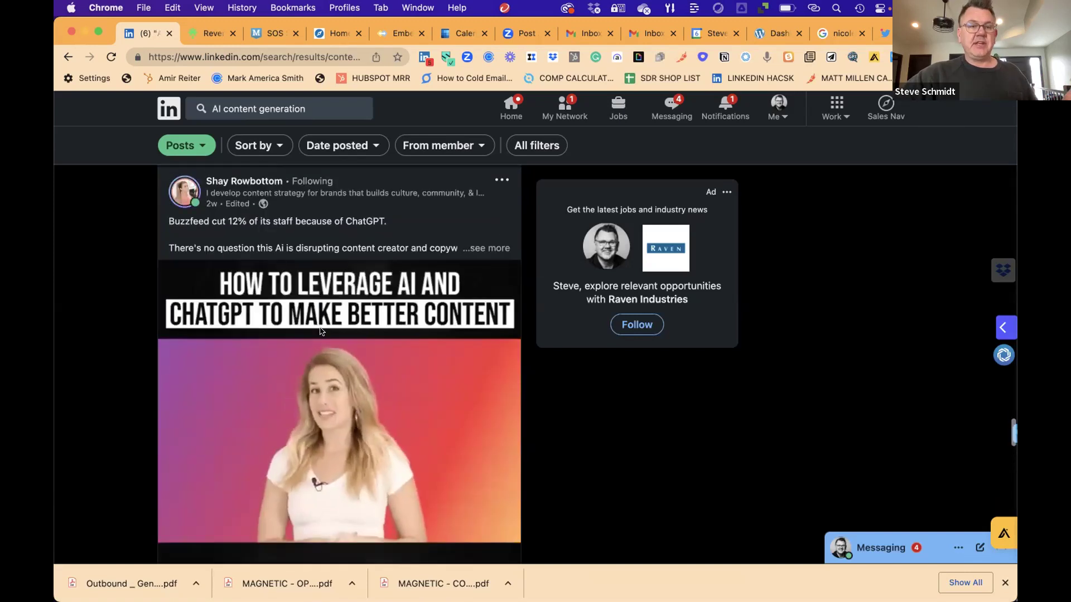
pyautogui.scroll(-2, 319, 331)
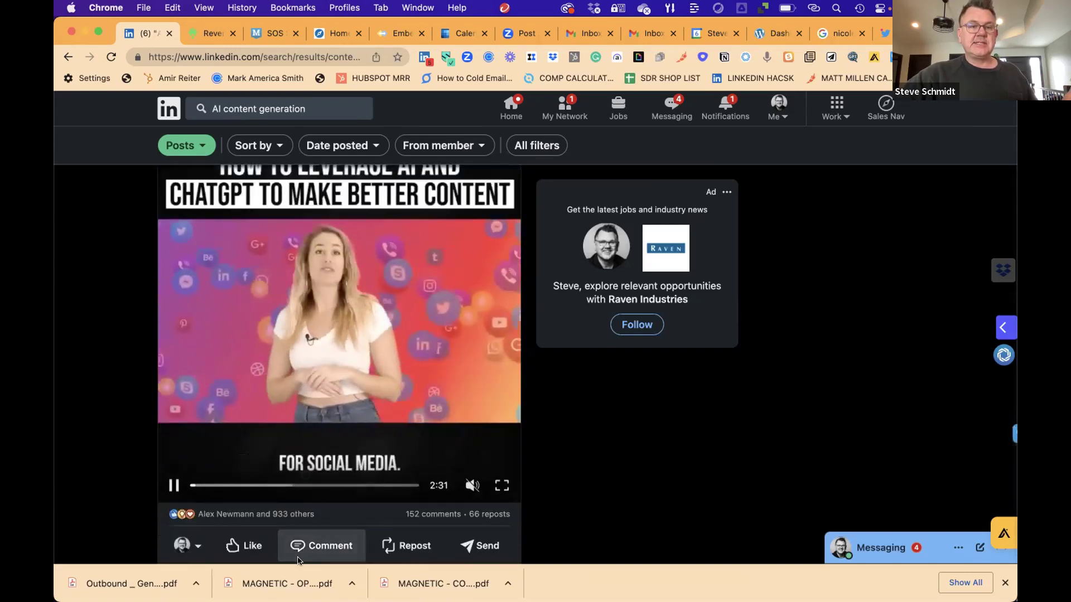
pyautogui.scroll(-1, 310, 303)
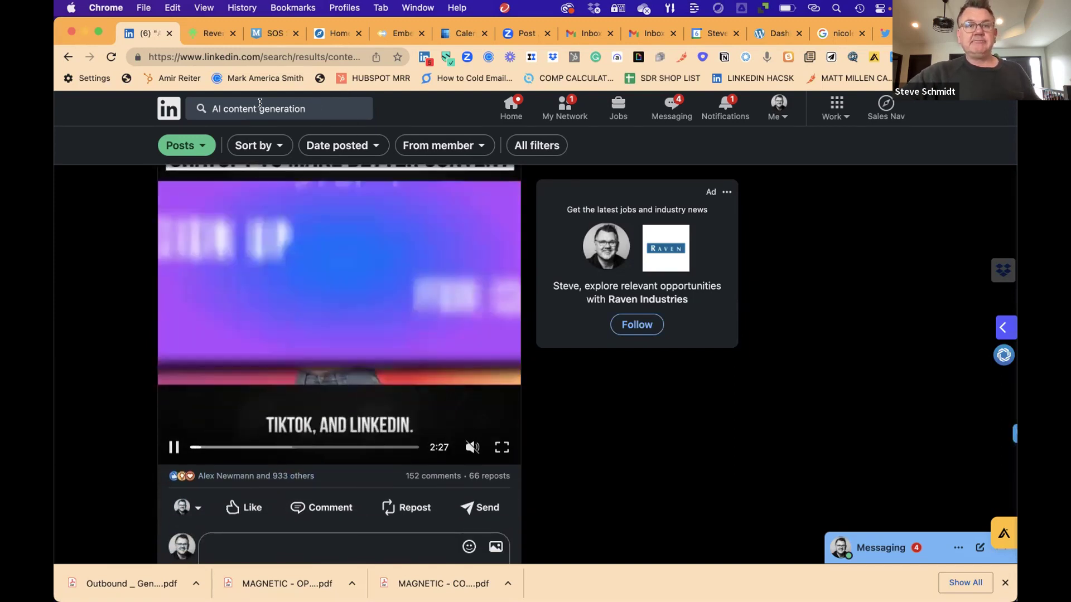
pyautogui.click(346, 101)
pyautogui.press('BackSpace')
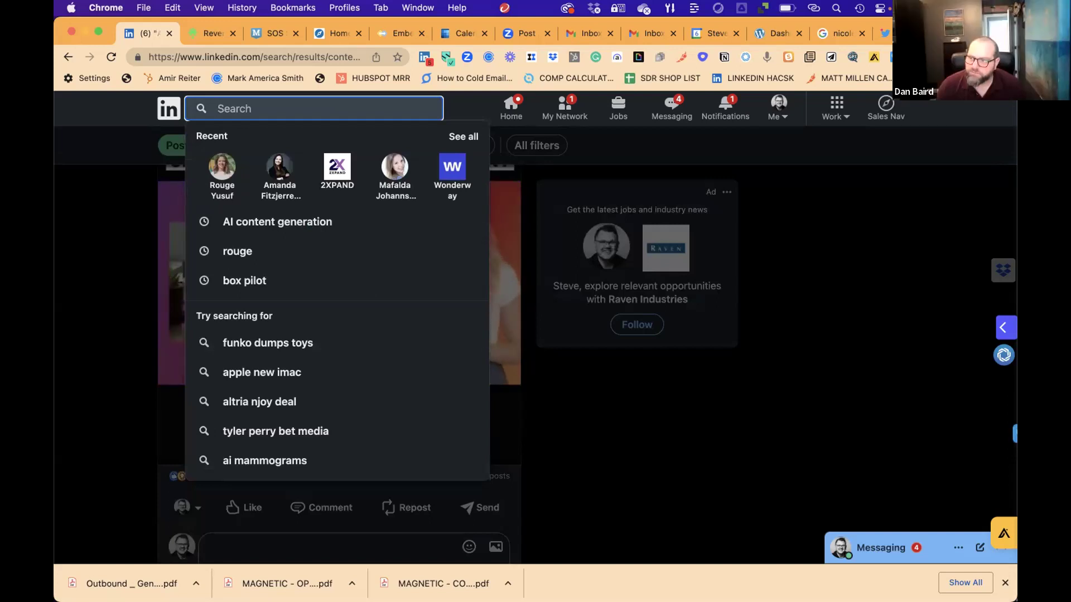
# Step: Search 'go to market' and check the Sort by and result-type dropdowns without changing them
pyautogui.write('go to market')
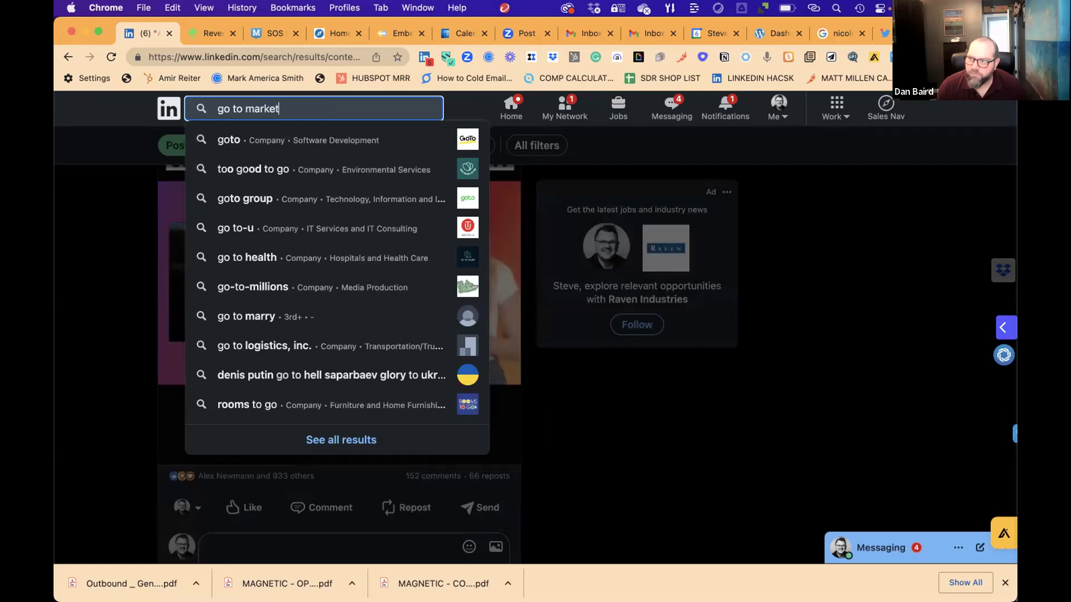
pyautogui.press('Return')
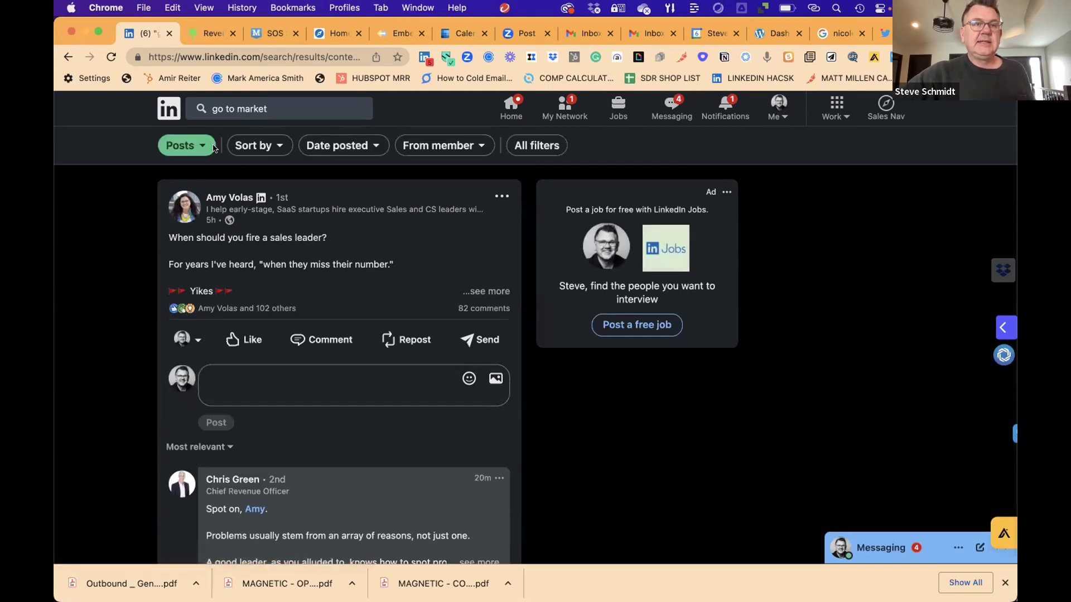
pyautogui.click(251, 145)
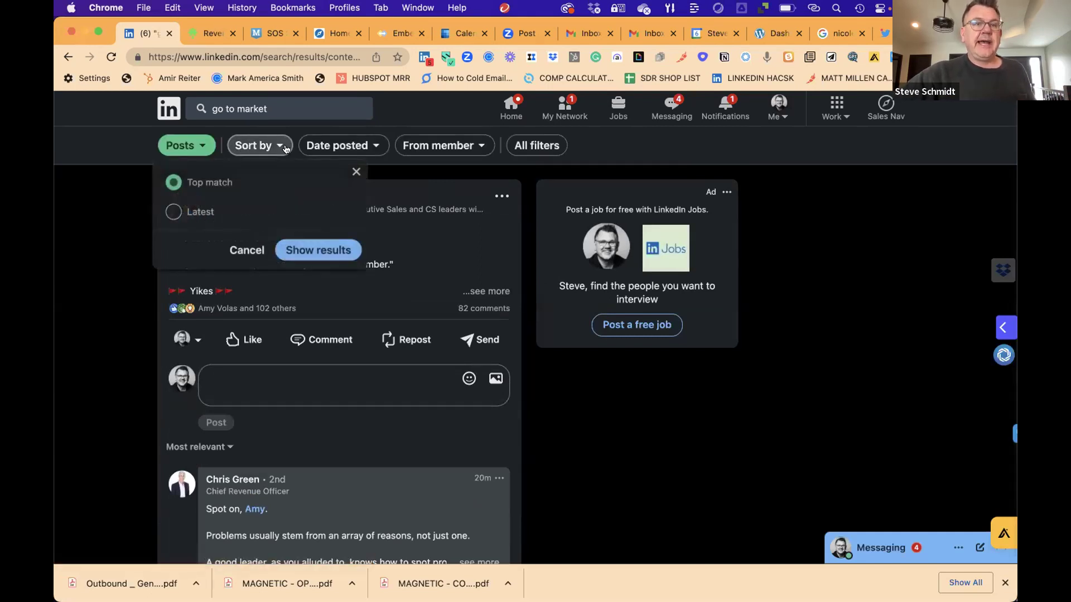
pyautogui.click(355, 171)
pyautogui.click(181, 145)
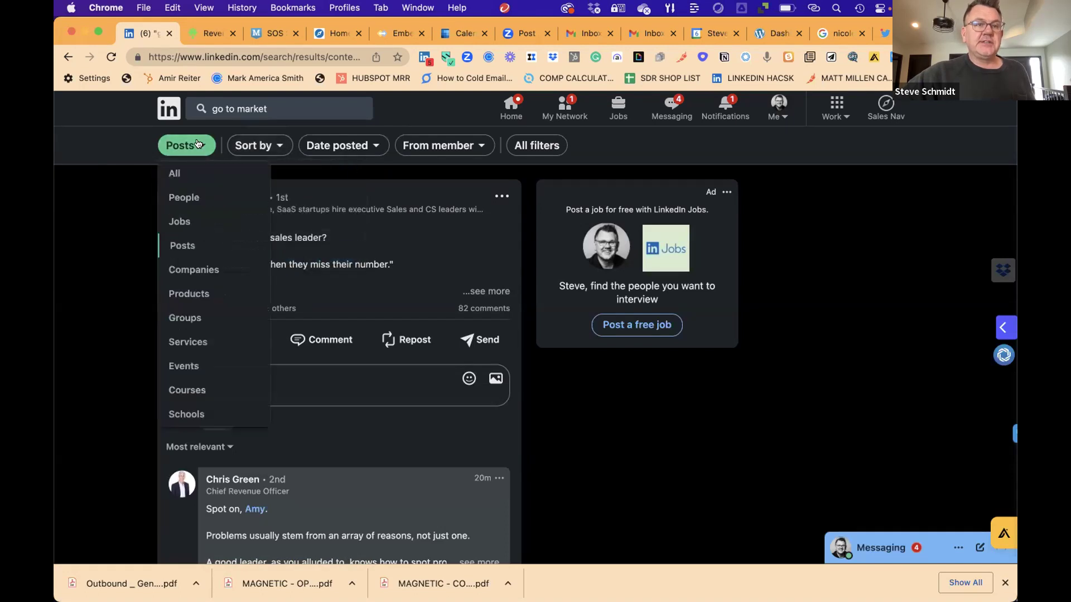
pyautogui.click(136, 211)
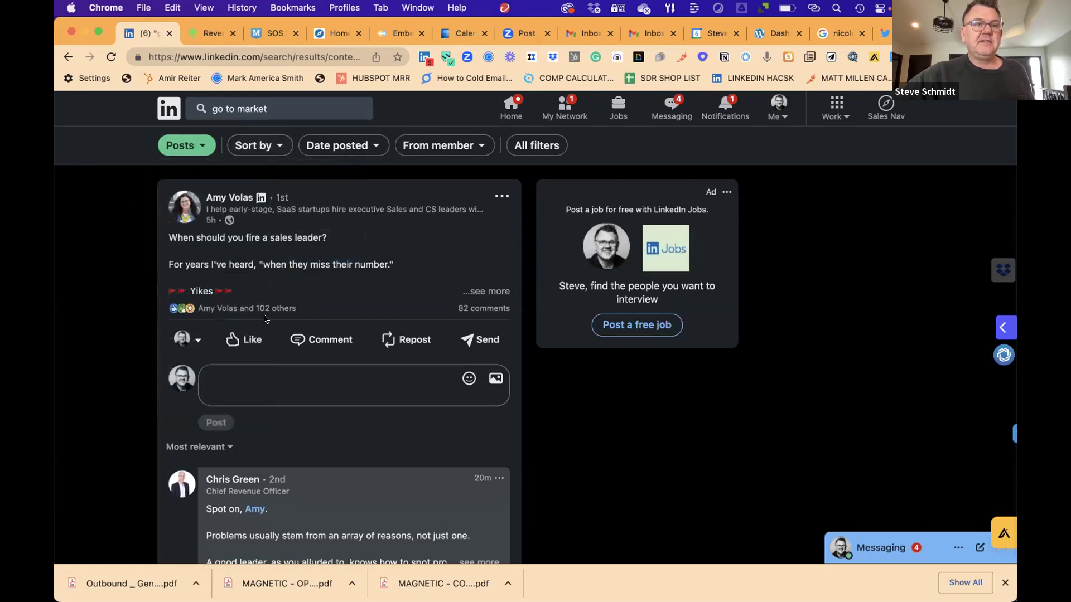
pyautogui.click(271, 149)
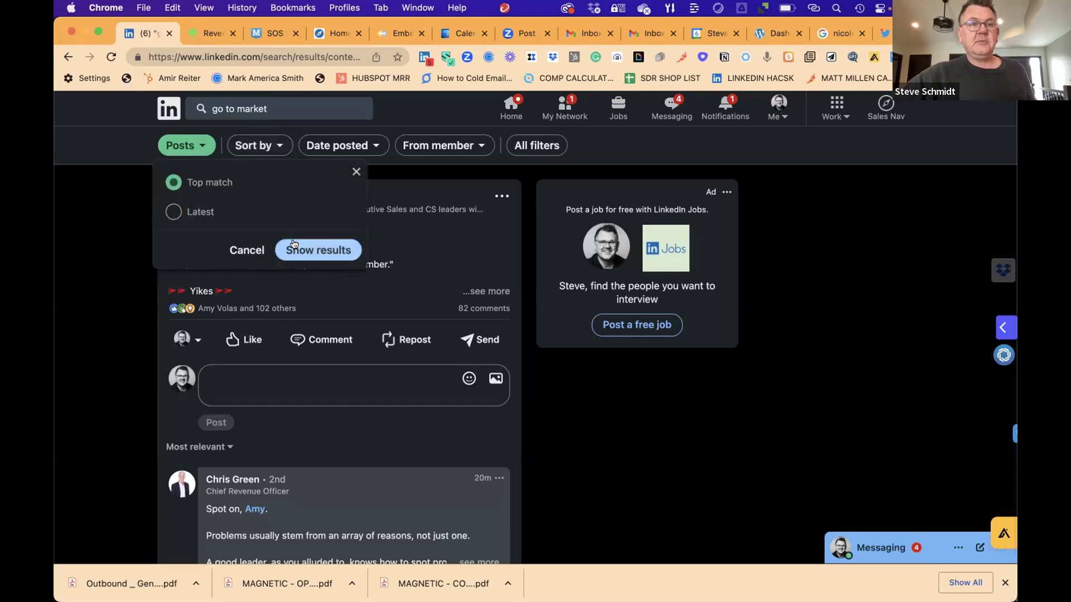
pyautogui.click(349, 172)
pyautogui.click(192, 147)
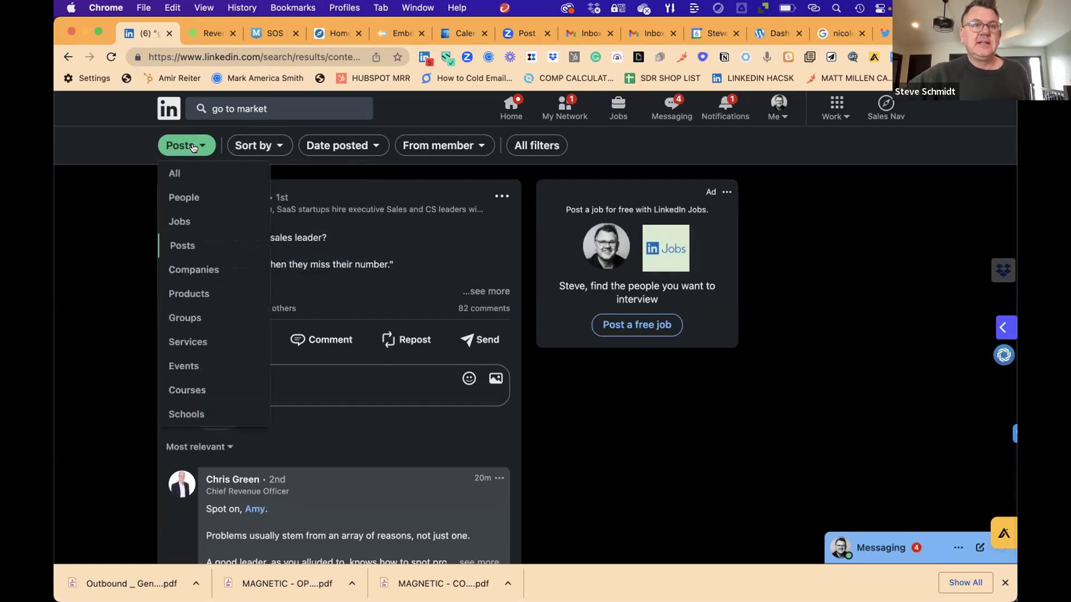
pyautogui.click(115, 225)
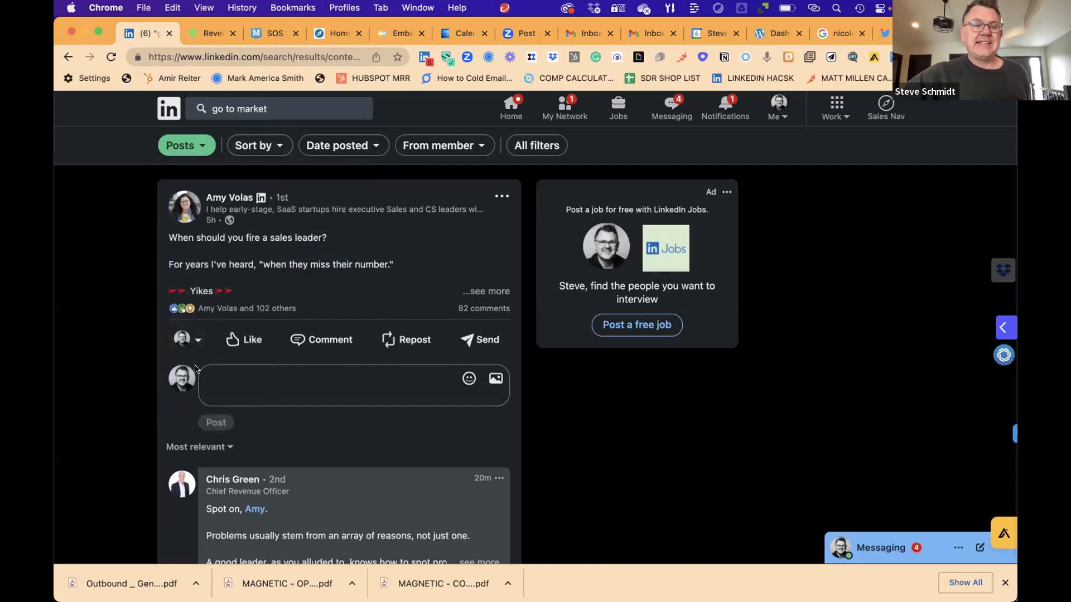
pyautogui.scroll(-6, 196, 369)
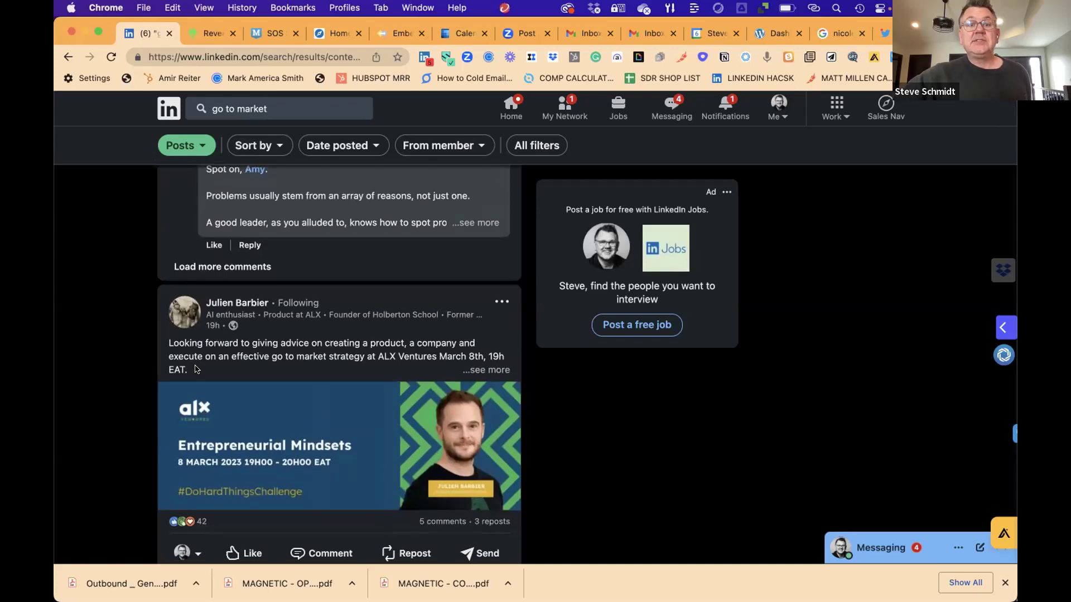
pyautogui.scroll(-6, 212, 402)
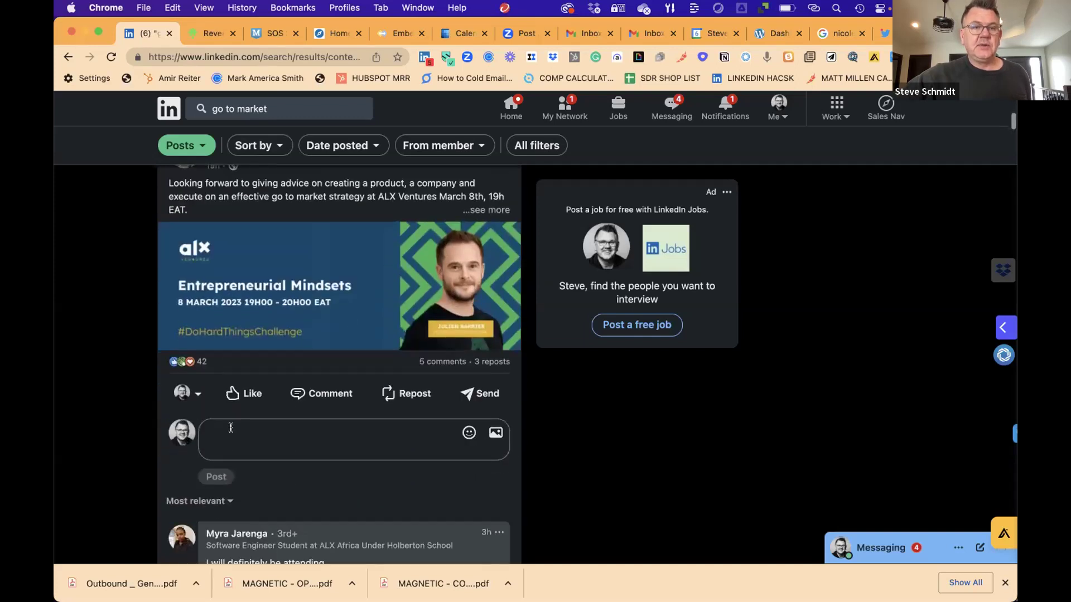
pyautogui.scroll(-5, 232, 432)
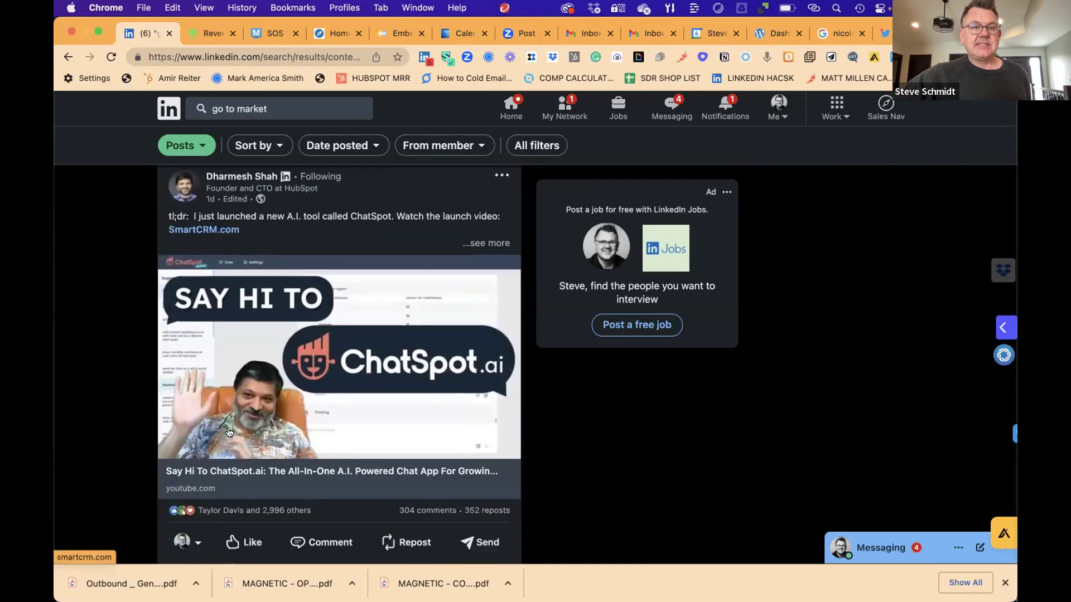
pyautogui.scroll(-5, 232, 433)
pyautogui.scroll(-5, 232, 433)
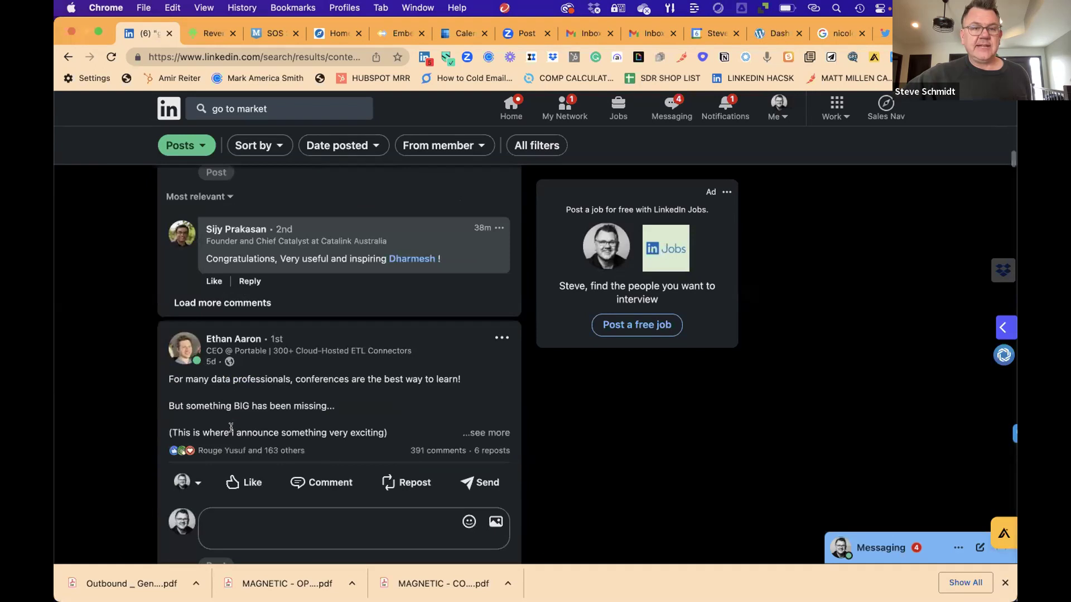
pyautogui.scroll(-5, 229, 433)
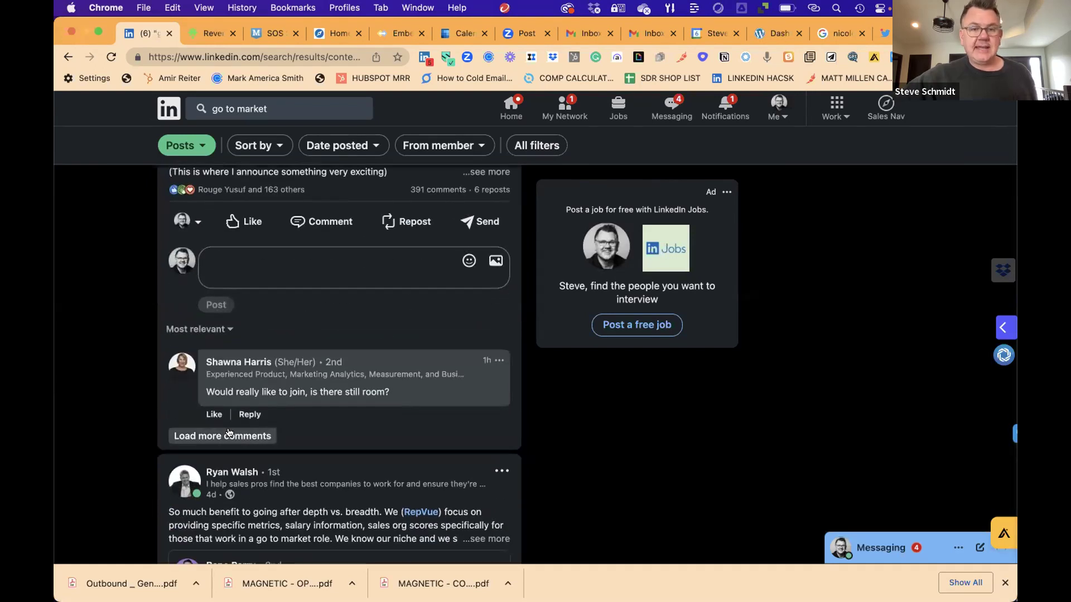
pyautogui.scroll(-5, 229, 433)
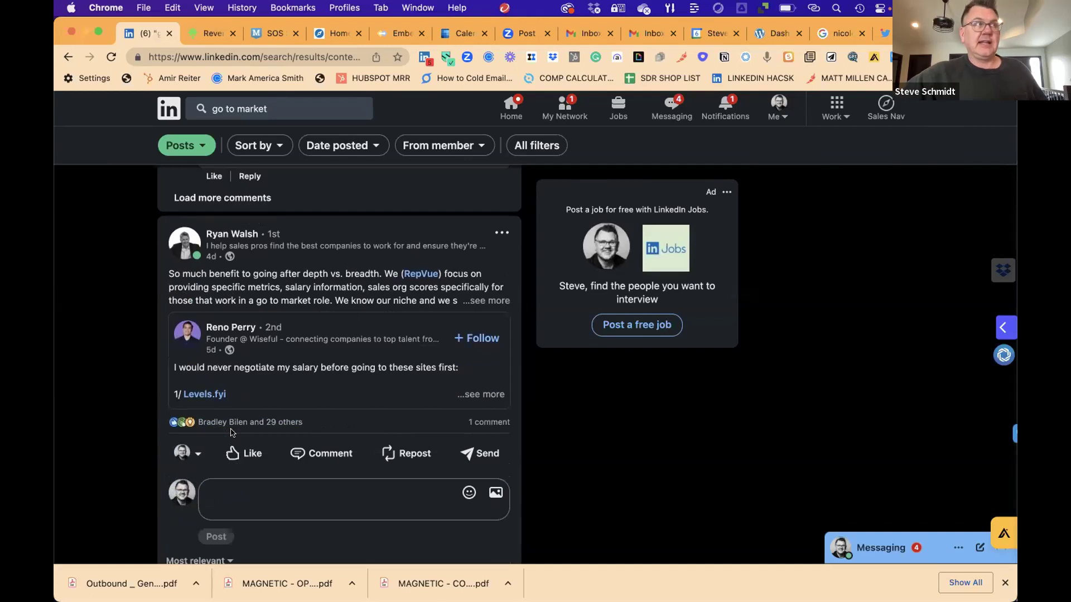
pyautogui.scroll(-2, 231, 433)
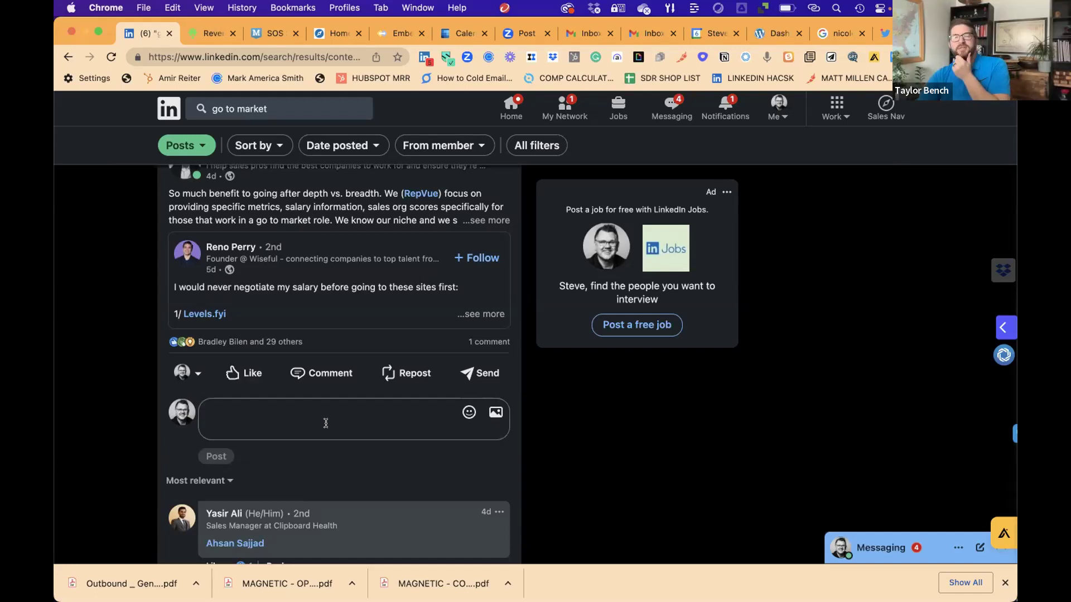
# Step: Return to the home feed and open the Salesfinity CEO's profile from the top post
pyautogui.click(308, 111)
pyautogui.press('BackSpace')
pyautogui.click(512, 99)
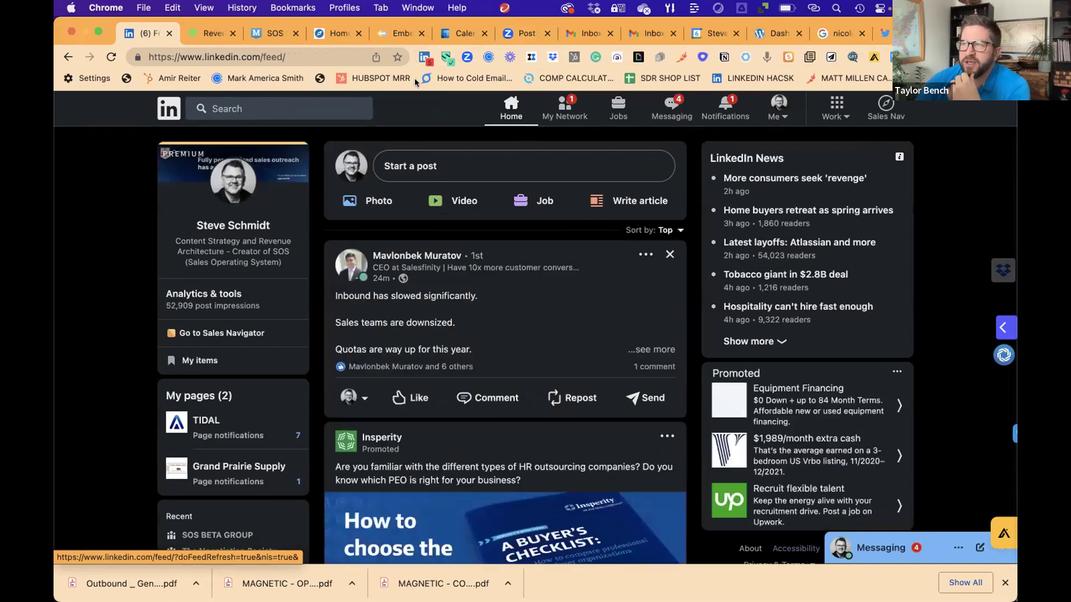
pyautogui.click(420, 257)
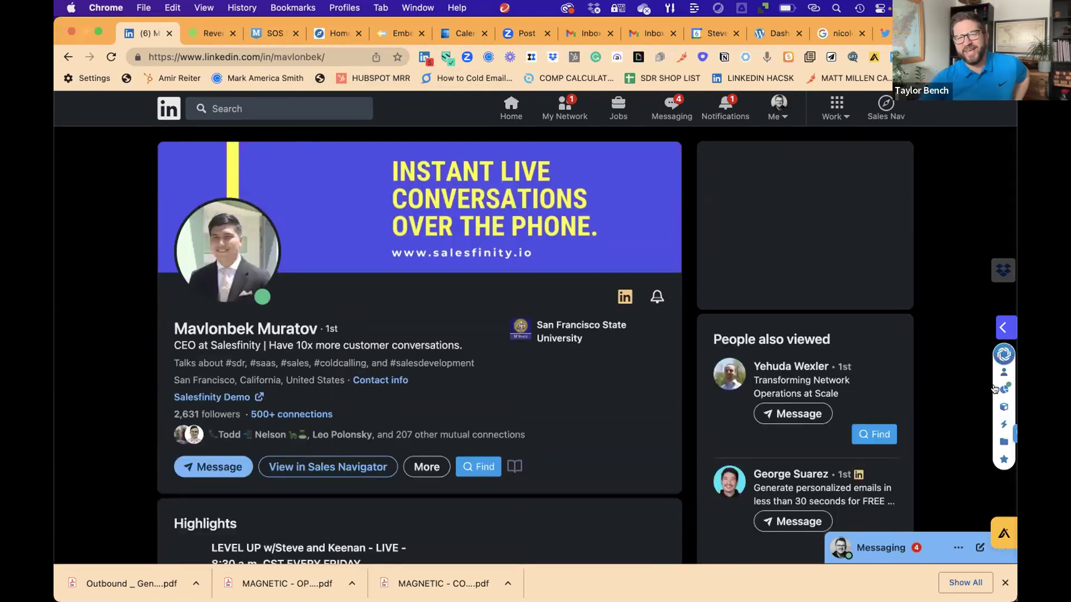
# Step: Open the Regie.ai Prospect panel and expand Communication Advice (Information Seeker, ROI Driven, Critic traits)
pyautogui.click(1002, 355)
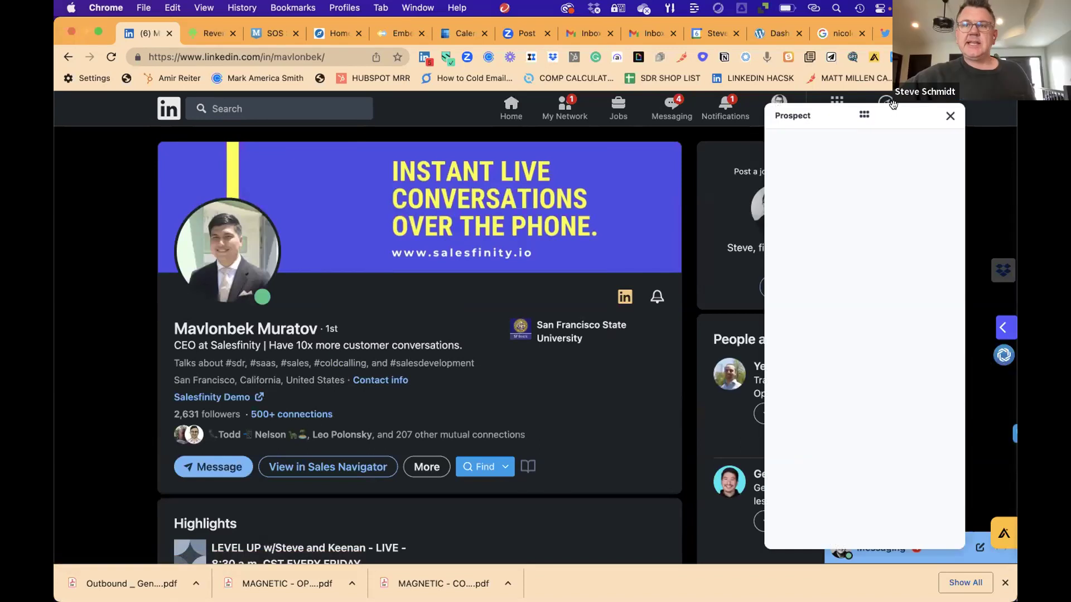
pyautogui.moveTo(890, 113); pyautogui.dragTo(790, 110)
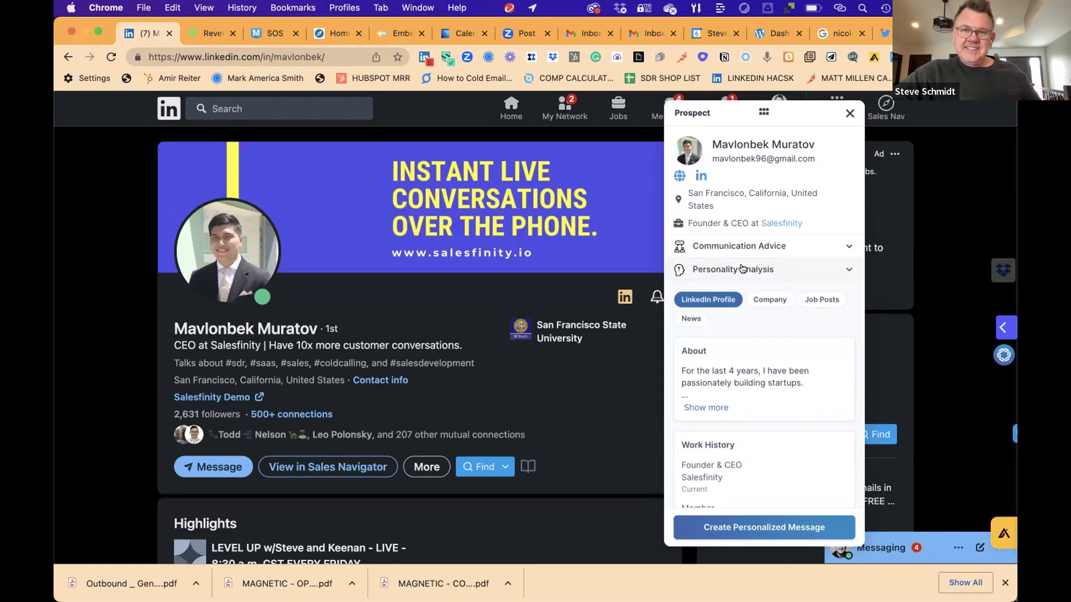
pyautogui.click(743, 245)
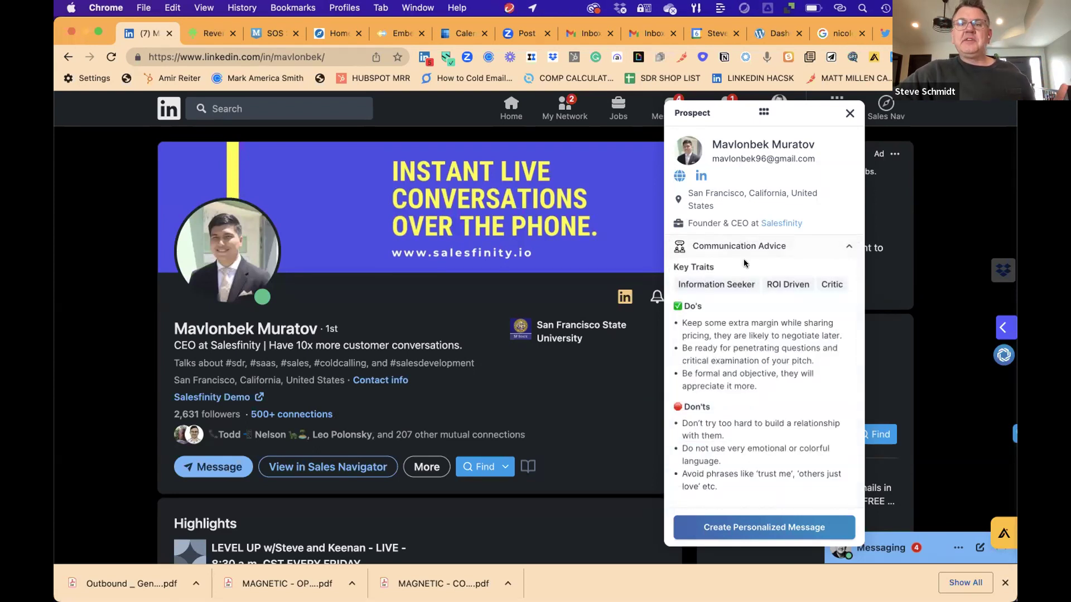
pyautogui.scroll(-1, 744, 263)
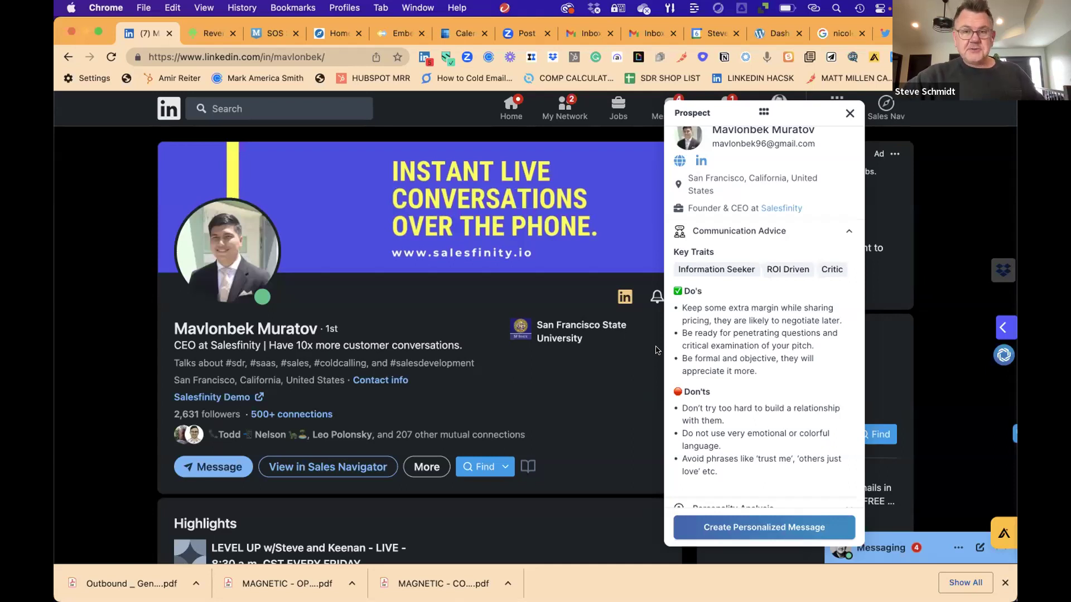
# Step: Start a personalized message using About, the company description and custom point 'write better sales emails'
pyautogui.click(736, 527)
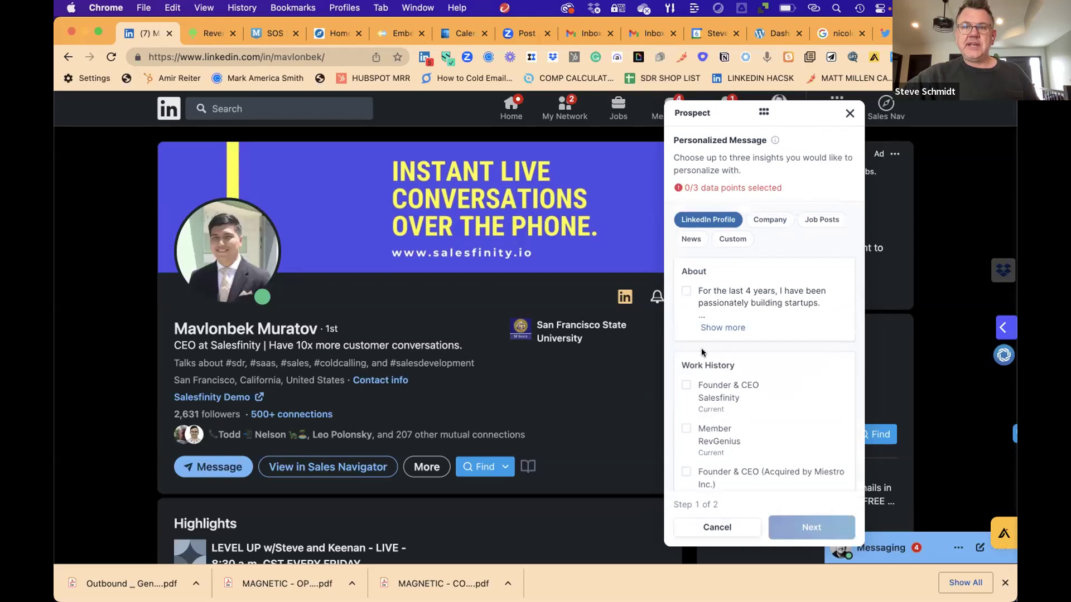
pyautogui.click(686, 290)
pyautogui.click(771, 222)
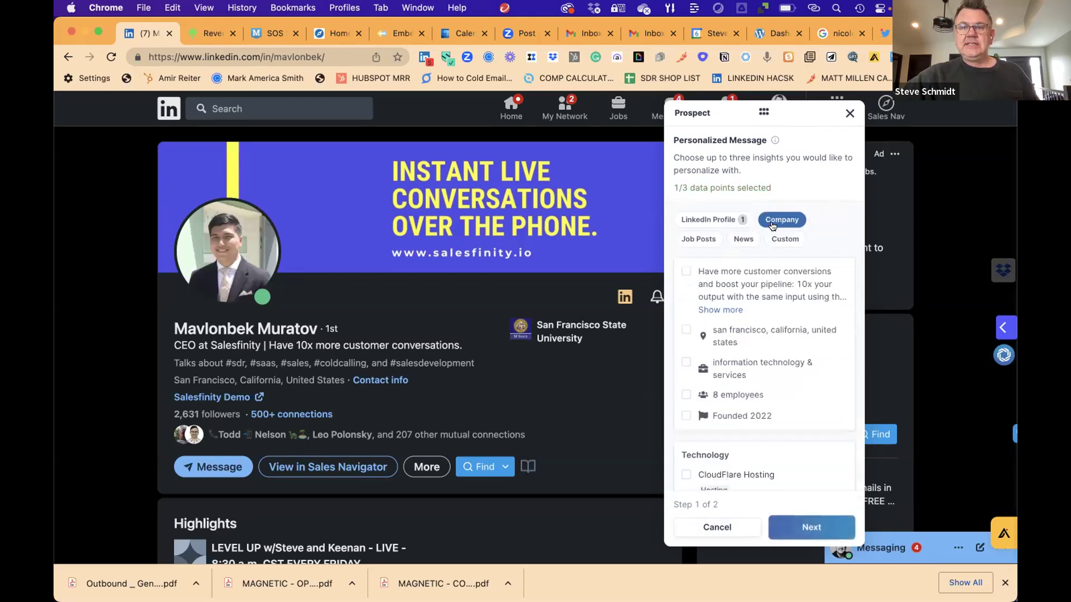
pyautogui.click(685, 272)
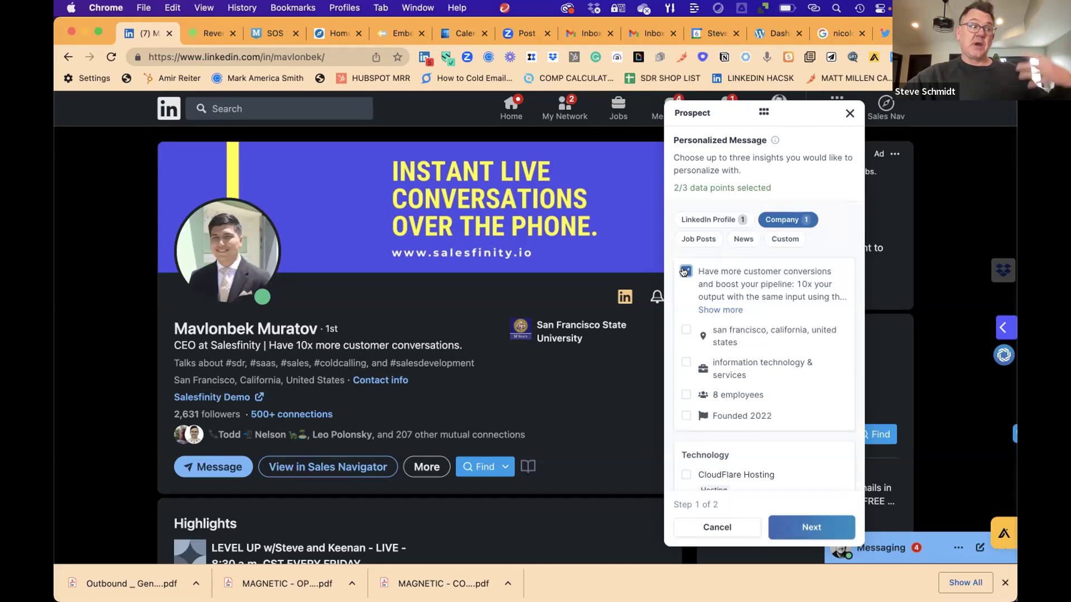
pyautogui.click(791, 240)
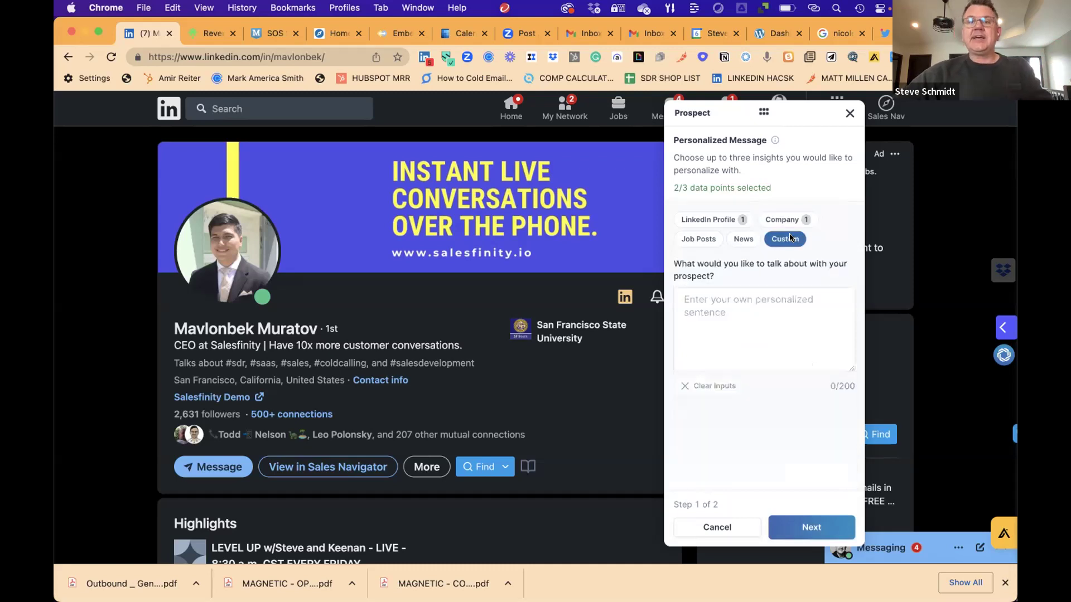
pyautogui.click(725, 315)
pyautogui.write('write better sales emails')
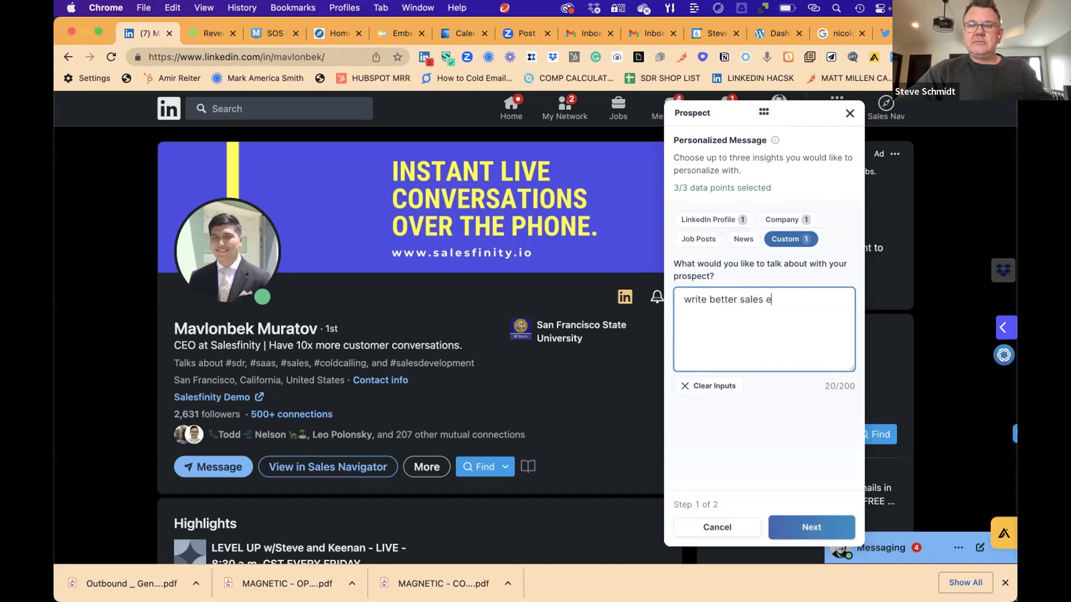
# Step: Enter the value proposition 'AI in sequence development'
pyautogui.click(814, 528)
pyautogui.click(762, 250)
pyautogui.write('write')
pyautogui.press('BackSpace')
pyautogui.press('BackSpace')
pyautogui.press('BackSpace')
pyautogui.press('BackSpace')
pyautogui.press('BackSpace')
pyautogui.press('BackSpace')
pyautogui.write('AI in sq')
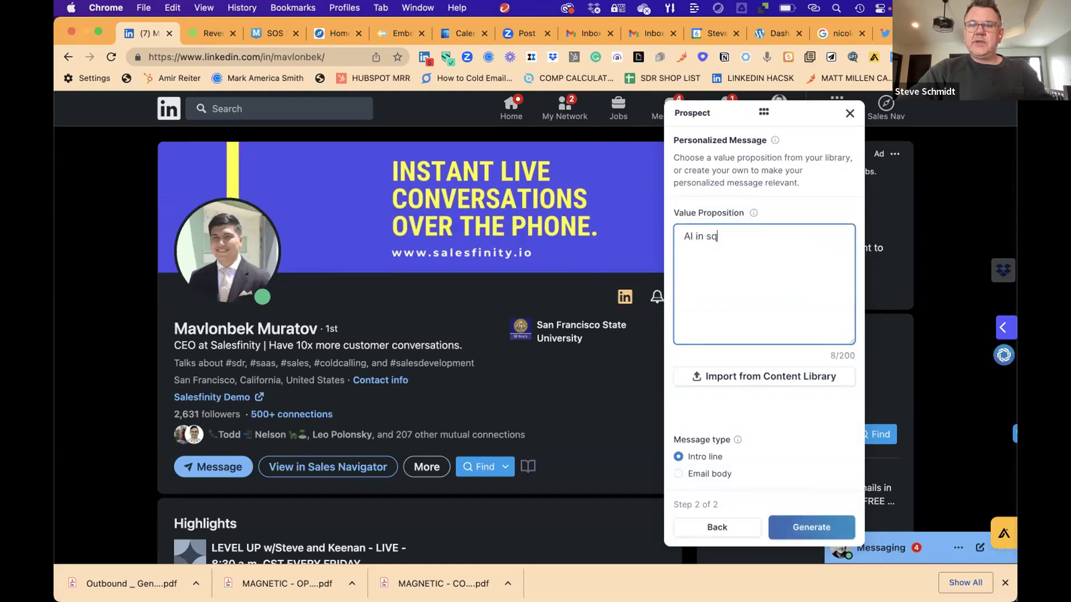
pyautogui.press('BackSpace')
pyautogui.write('equence devel')
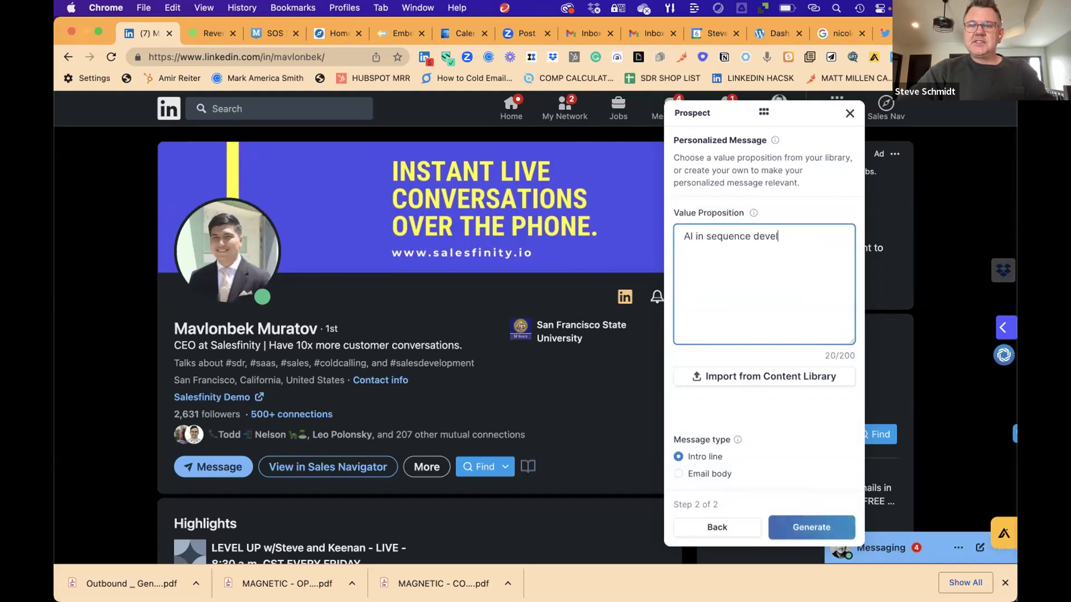
pyautogui.write('opment')
# Step: Choose Email body as the message type and generate the personalized emails
pyautogui.click(678, 474)
pyautogui.click(784, 529)
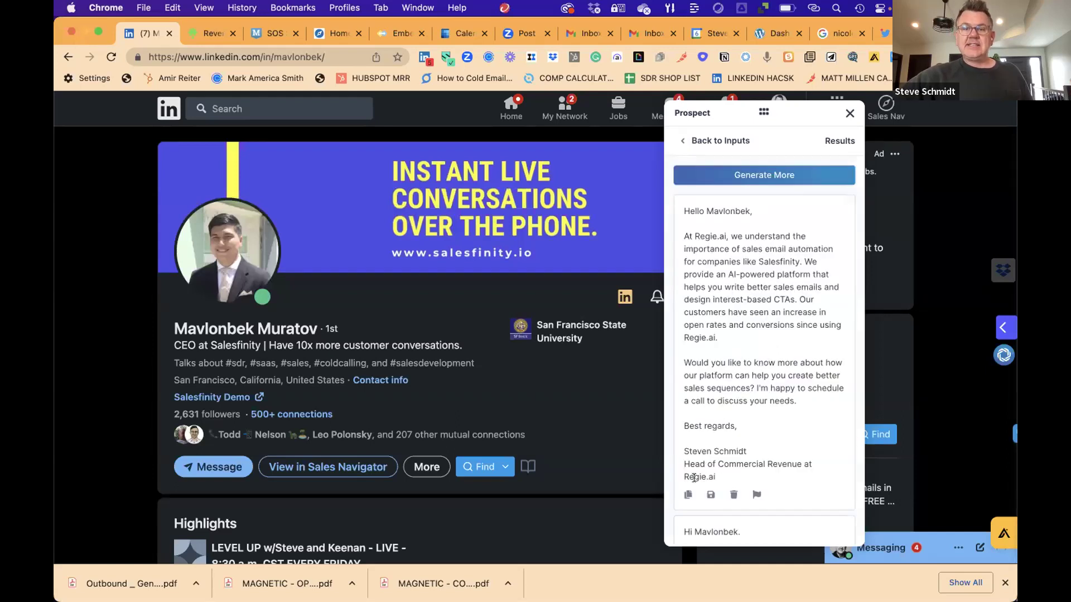
# Step: Paste the first generated email into a new LinkedIn message to the prospect
pyautogui.click(686, 494)
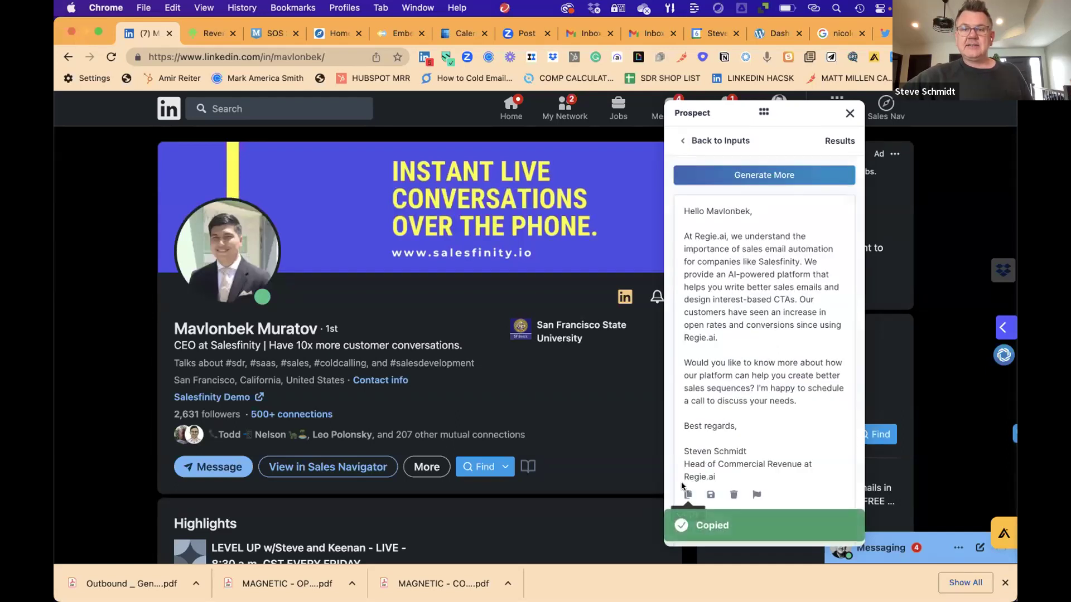
pyautogui.click(217, 465)
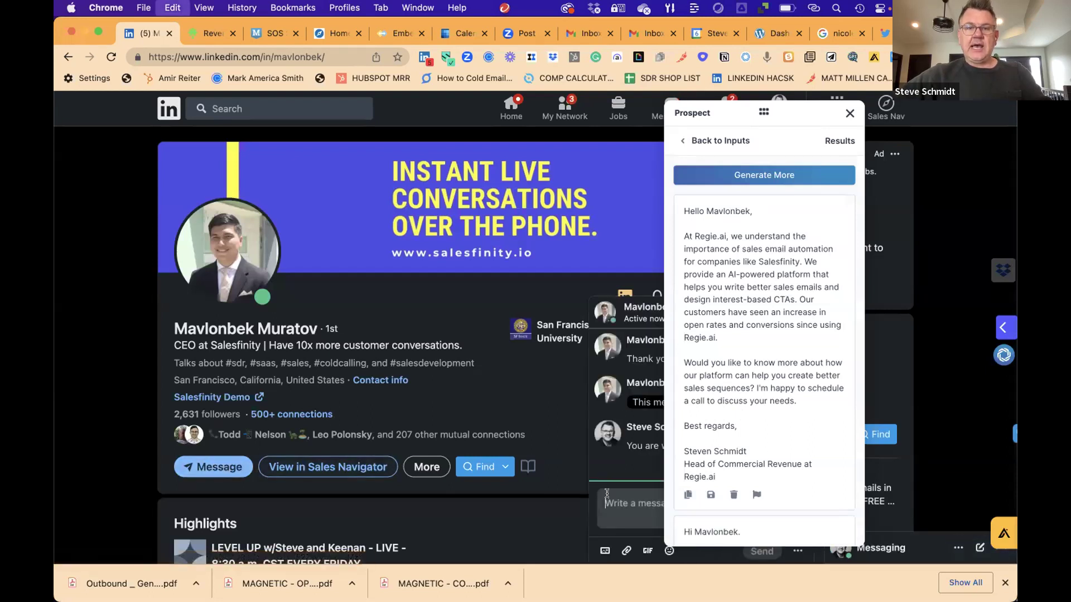
pyautogui.press('super+v')
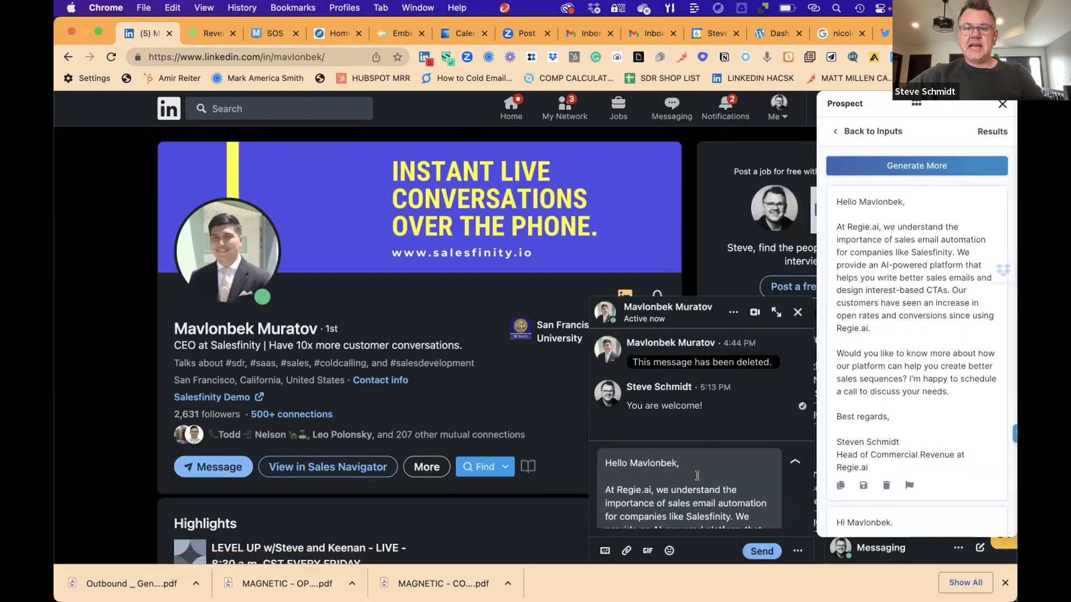
# Step: Scroll through the other Regie.ai-generated message drafts
pyautogui.scroll(-3, 697, 476)
pyautogui.scroll(-5, 697, 476)
pyautogui.scroll(2, 697, 476)
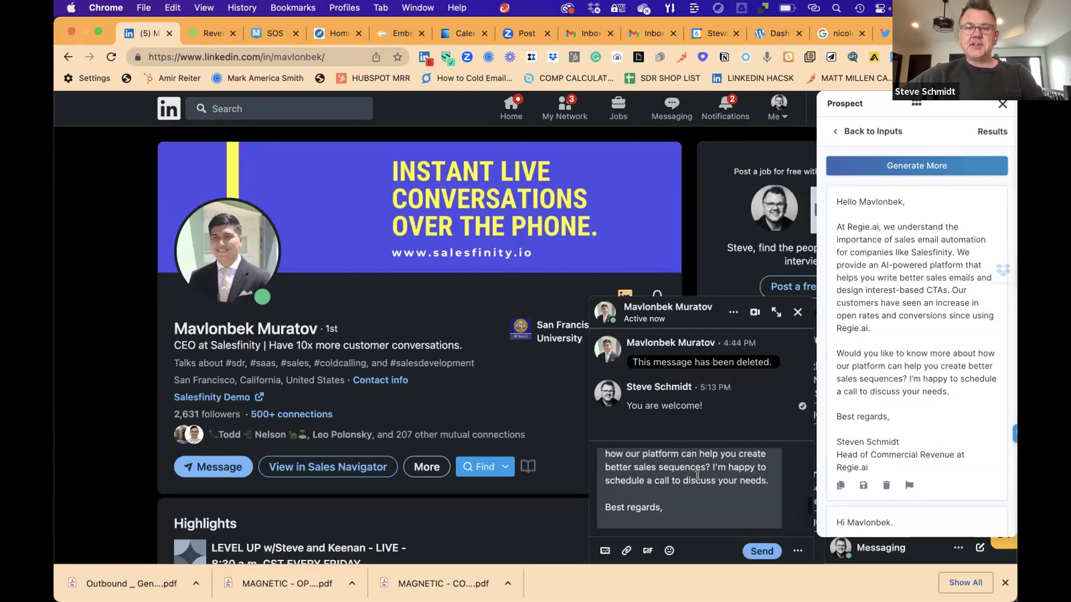
pyautogui.scroll(2, 697, 476)
pyautogui.scroll(5, 698, 476)
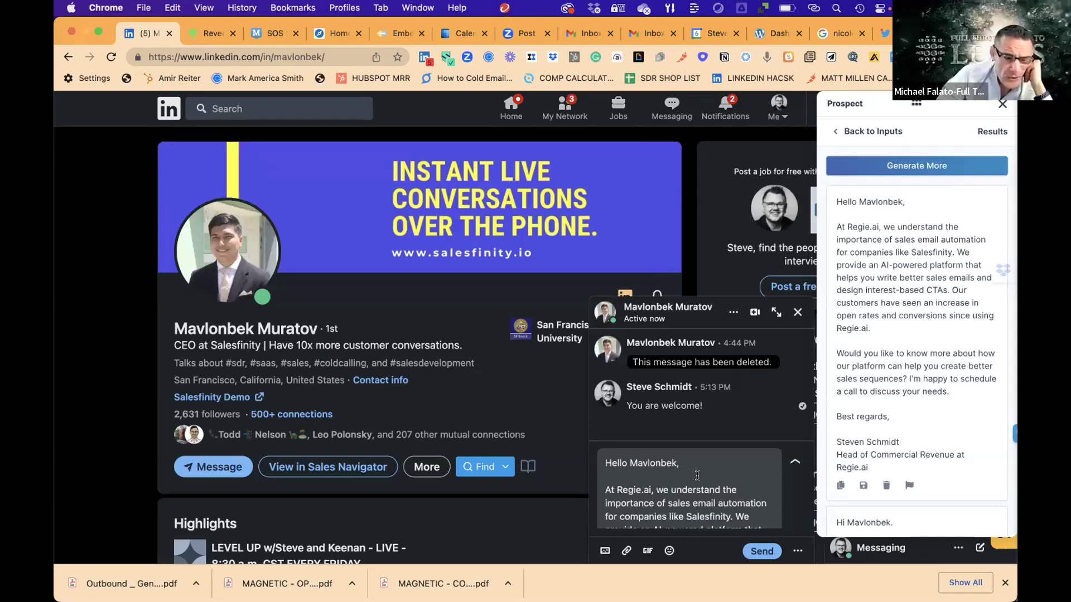
pyautogui.scroll(-8, 906, 362)
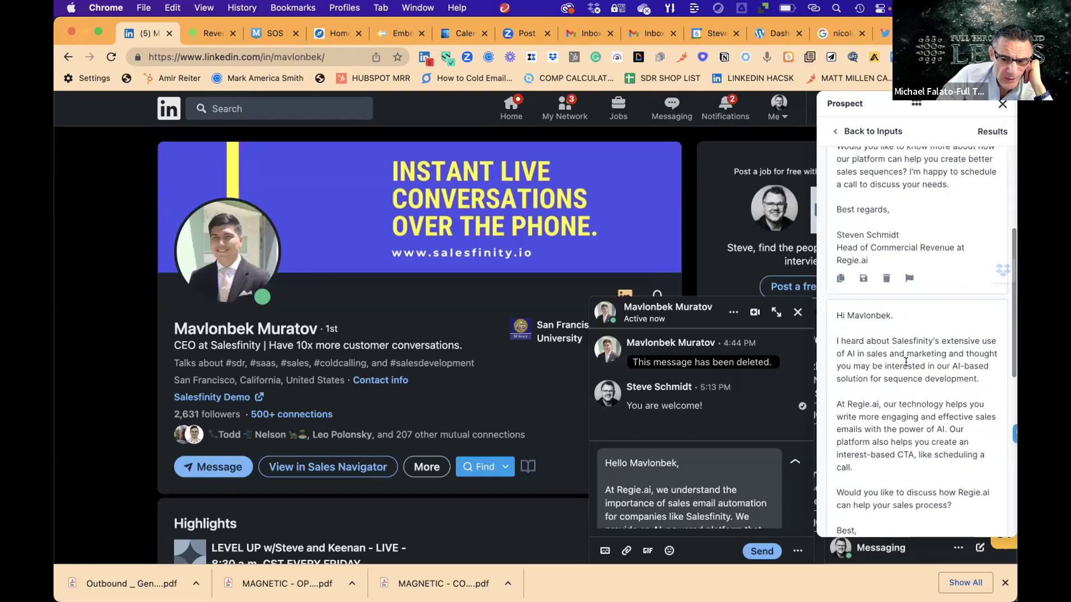
pyautogui.scroll(-1, 906, 362)
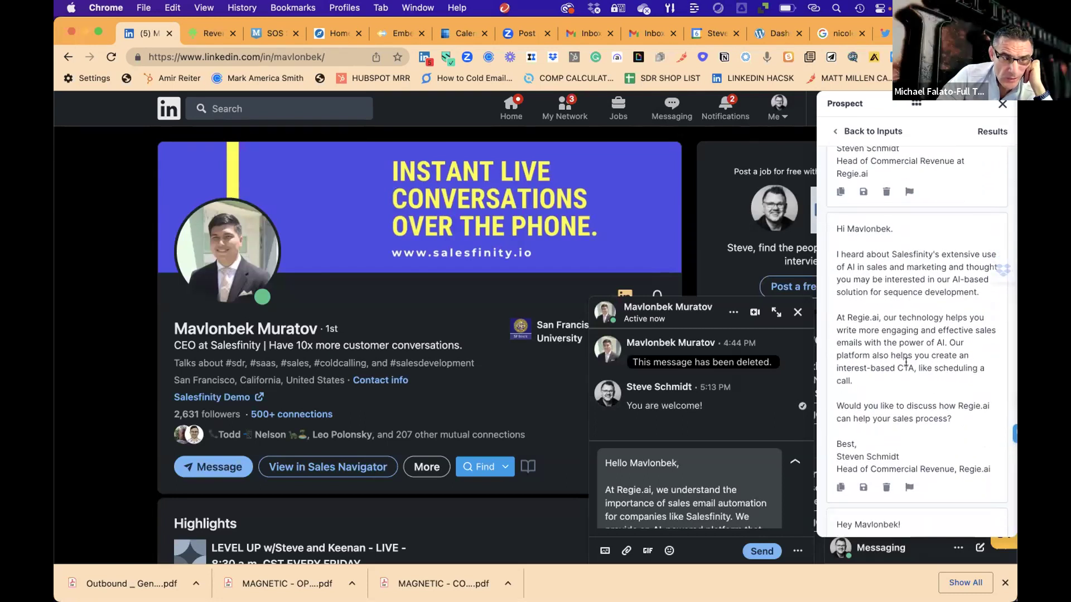
pyautogui.scroll(-3, 906, 362)
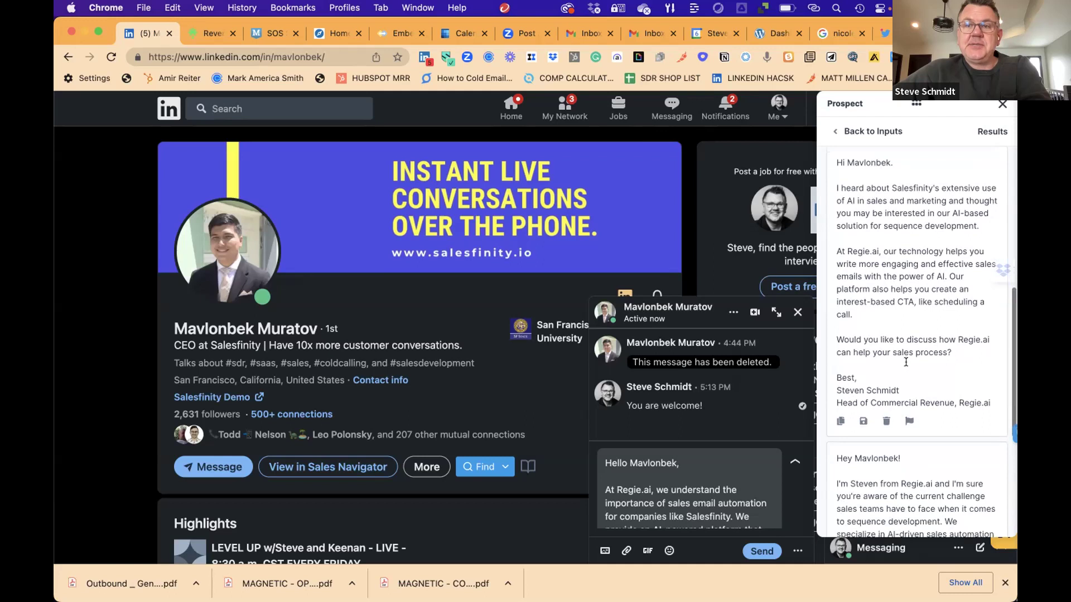
pyautogui.scroll(-2, 906, 362)
pyautogui.scroll(-4, 905, 362)
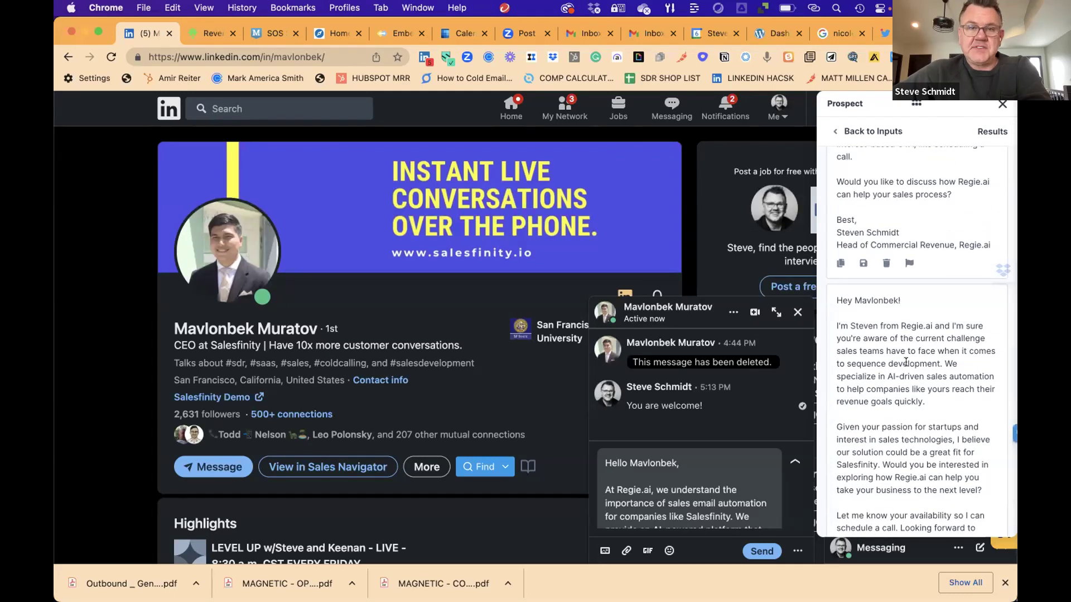
pyautogui.scroll(-2, 906, 362)
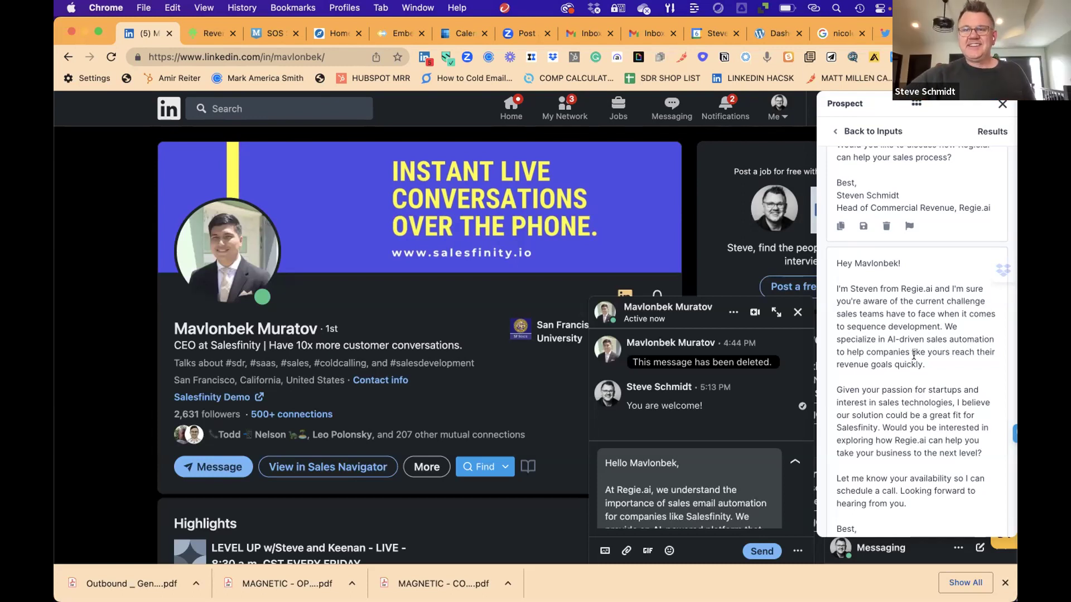
# Step: Close the Regie.ai Prospect panel and discard the unsent LinkedIn message draft
pyautogui.click(998, 104)
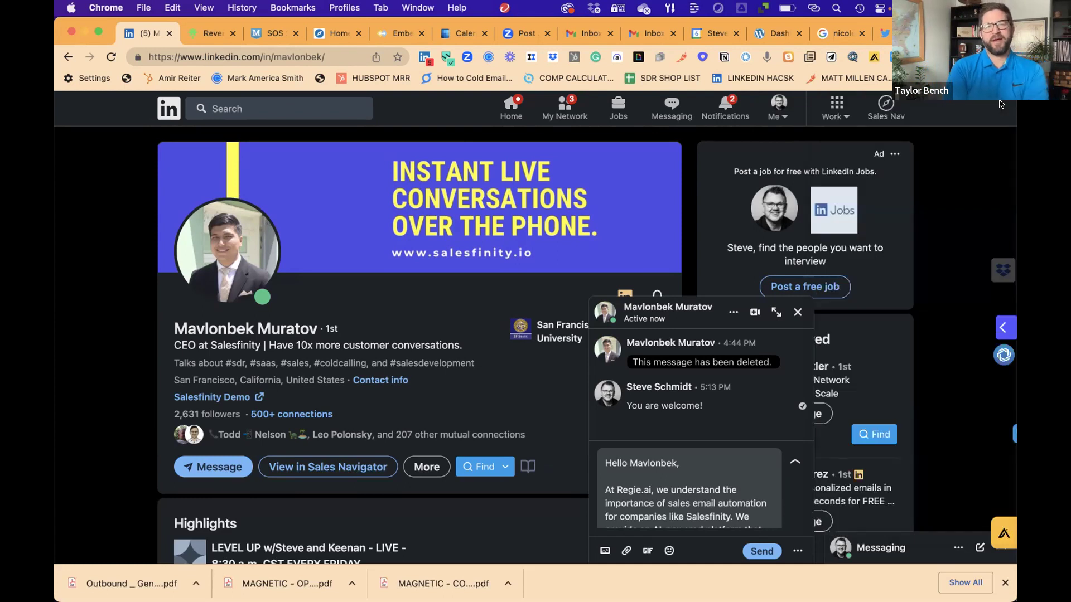
pyautogui.click(797, 313)
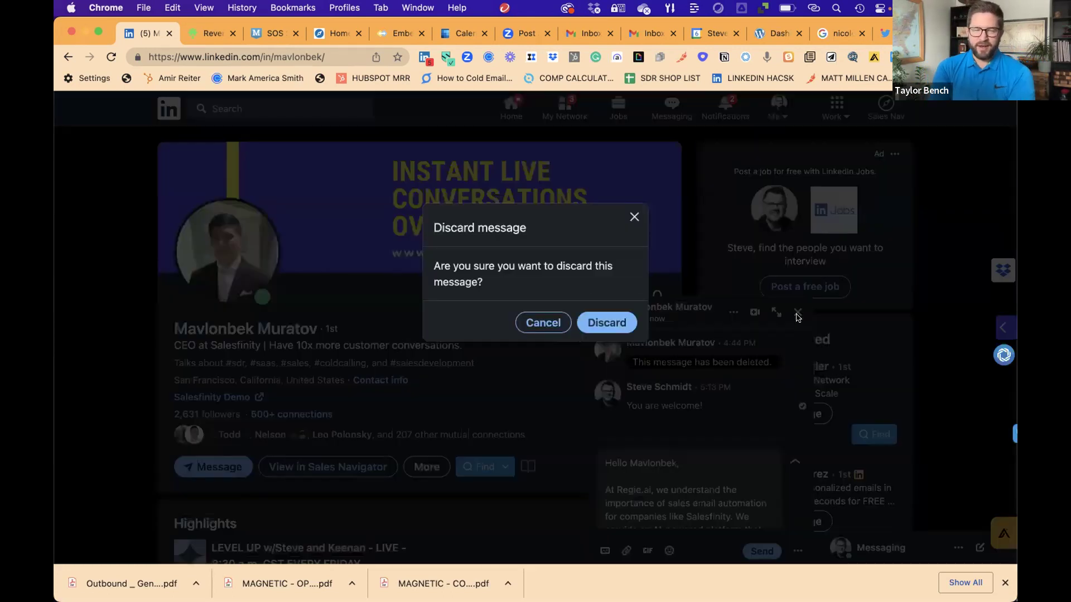
pyautogui.click(602, 321)
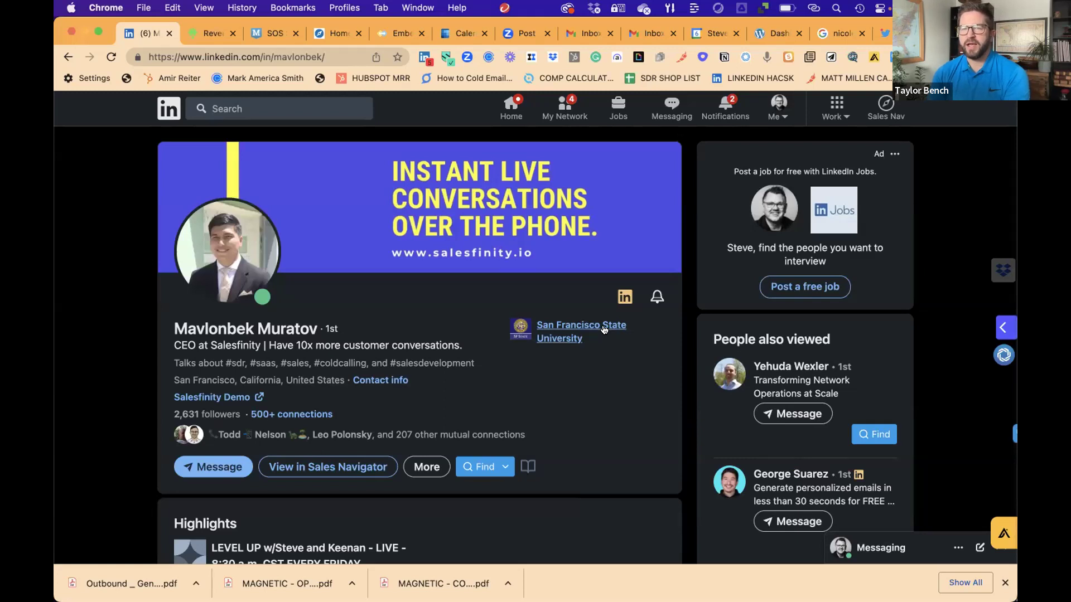
# Step: Go to your own profile via the Me menu and scroll down it
pyautogui.click(778, 106)
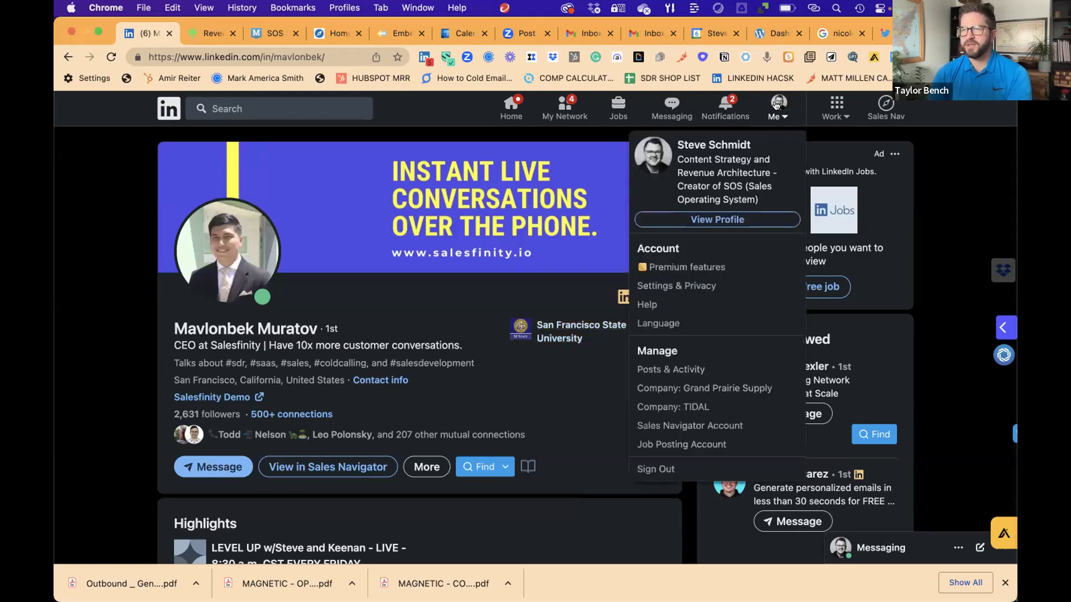
pyautogui.click(715, 220)
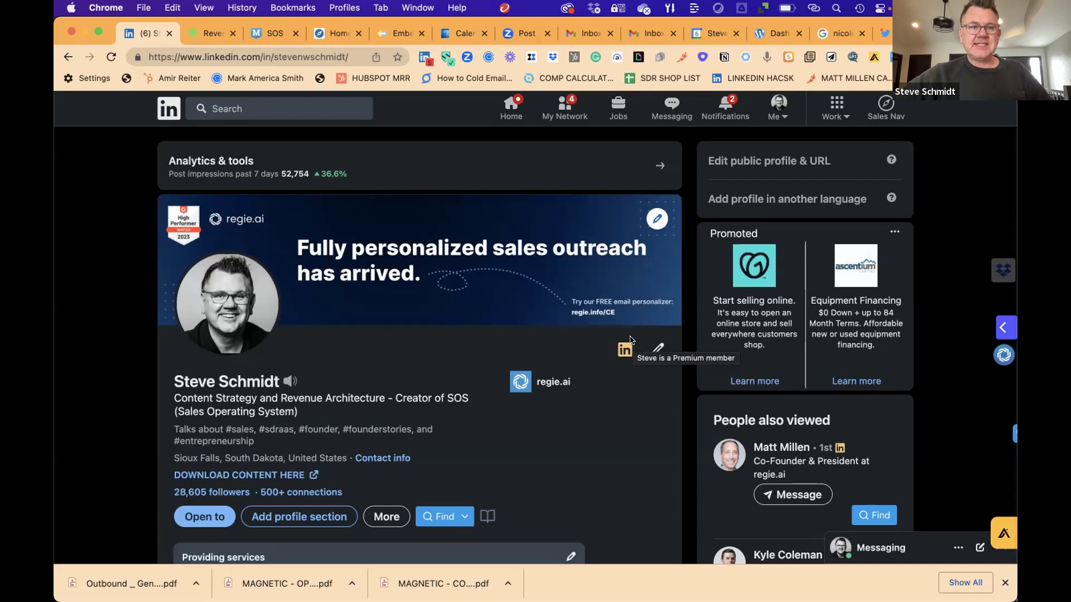
pyautogui.scroll(-1, 630, 341)
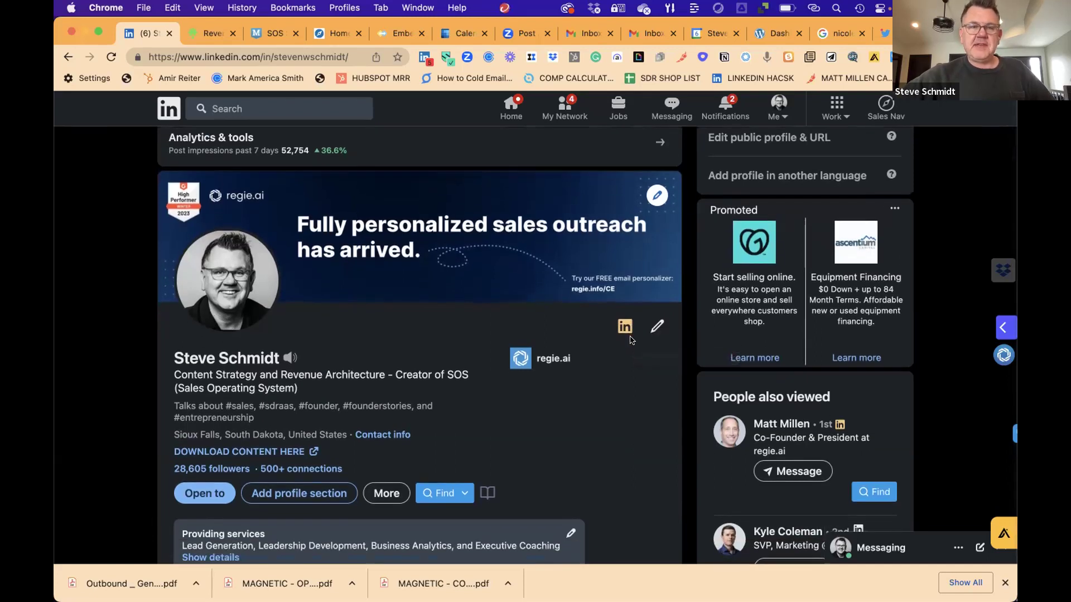
pyautogui.scroll(-1, 630, 340)
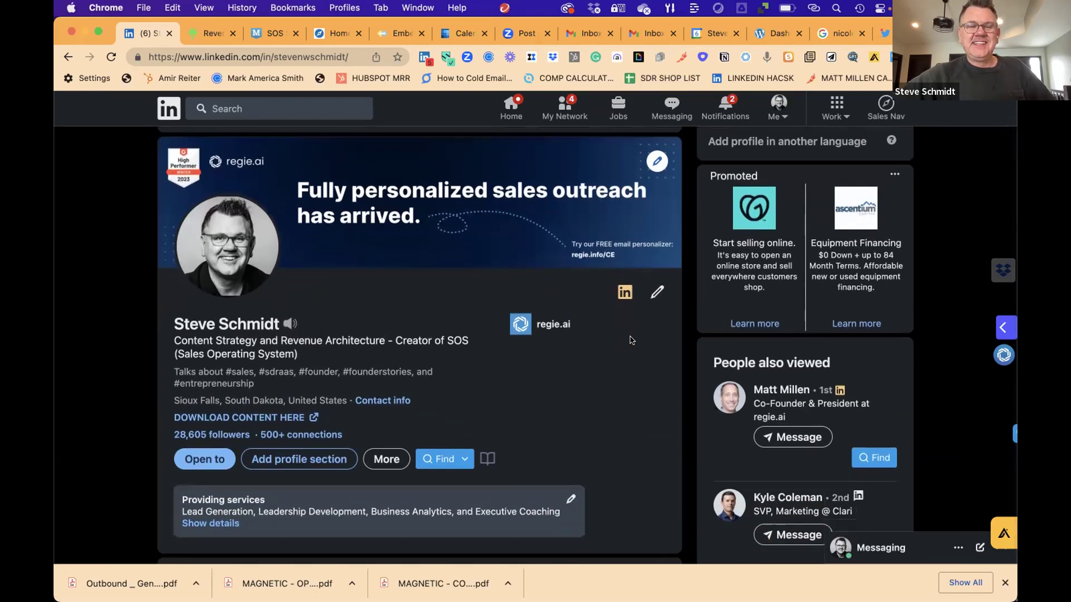